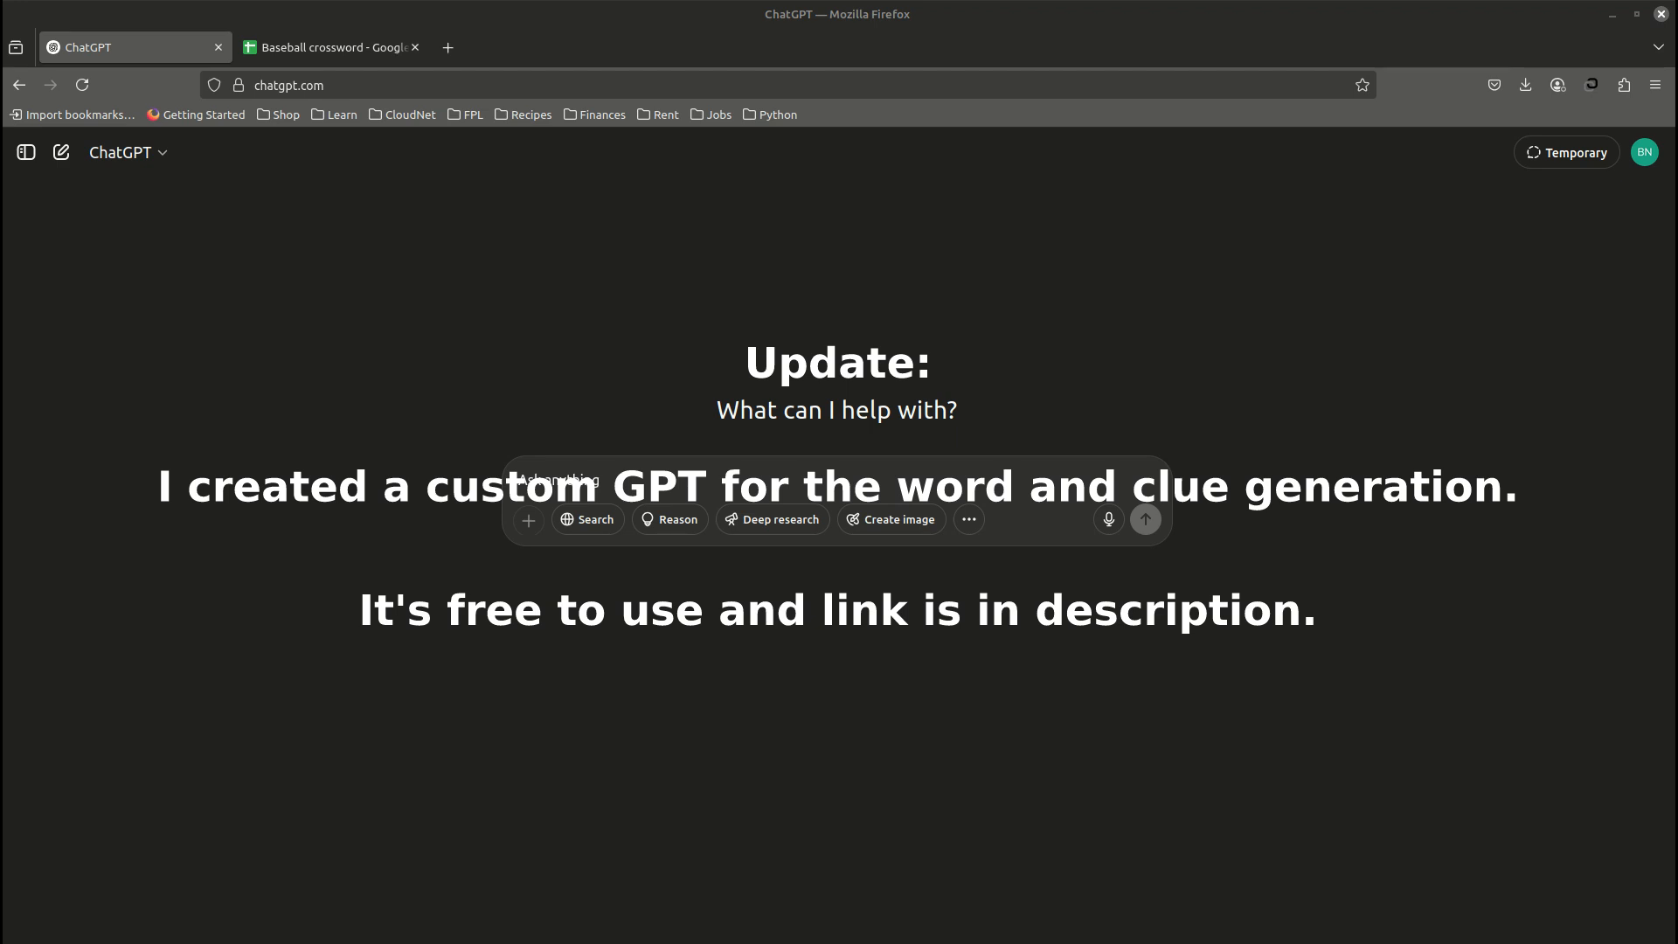
Step: Ask for 15 across and 15 down words with hints for a baseball themed crossword, semicolon-separated, with no blank lines between entries
{"action": "right_click", "coordinate": [548, 487]}
{"action": "left_click", "coordinate": [584, 592]}
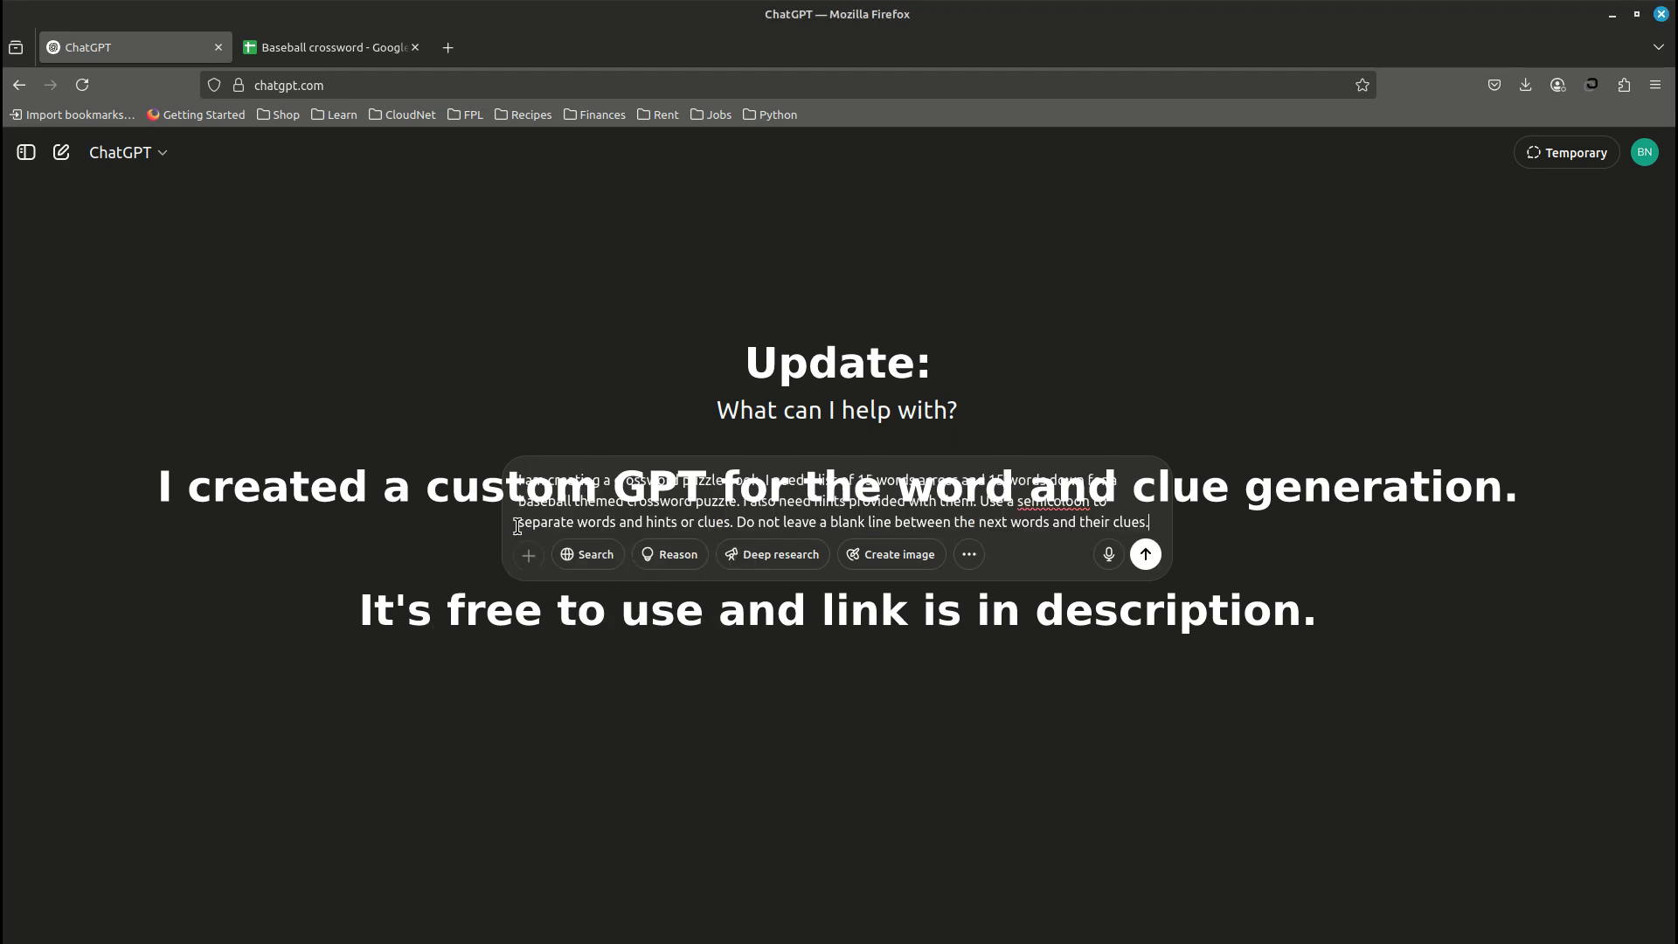
{"action": "left_click_drag", "start_coordinate": [519, 479], "coordinate": [1130, 520]}
{"action": "left_click", "coordinate": [1076, 501]}
{"action": "key", "text": "BackSpace"}
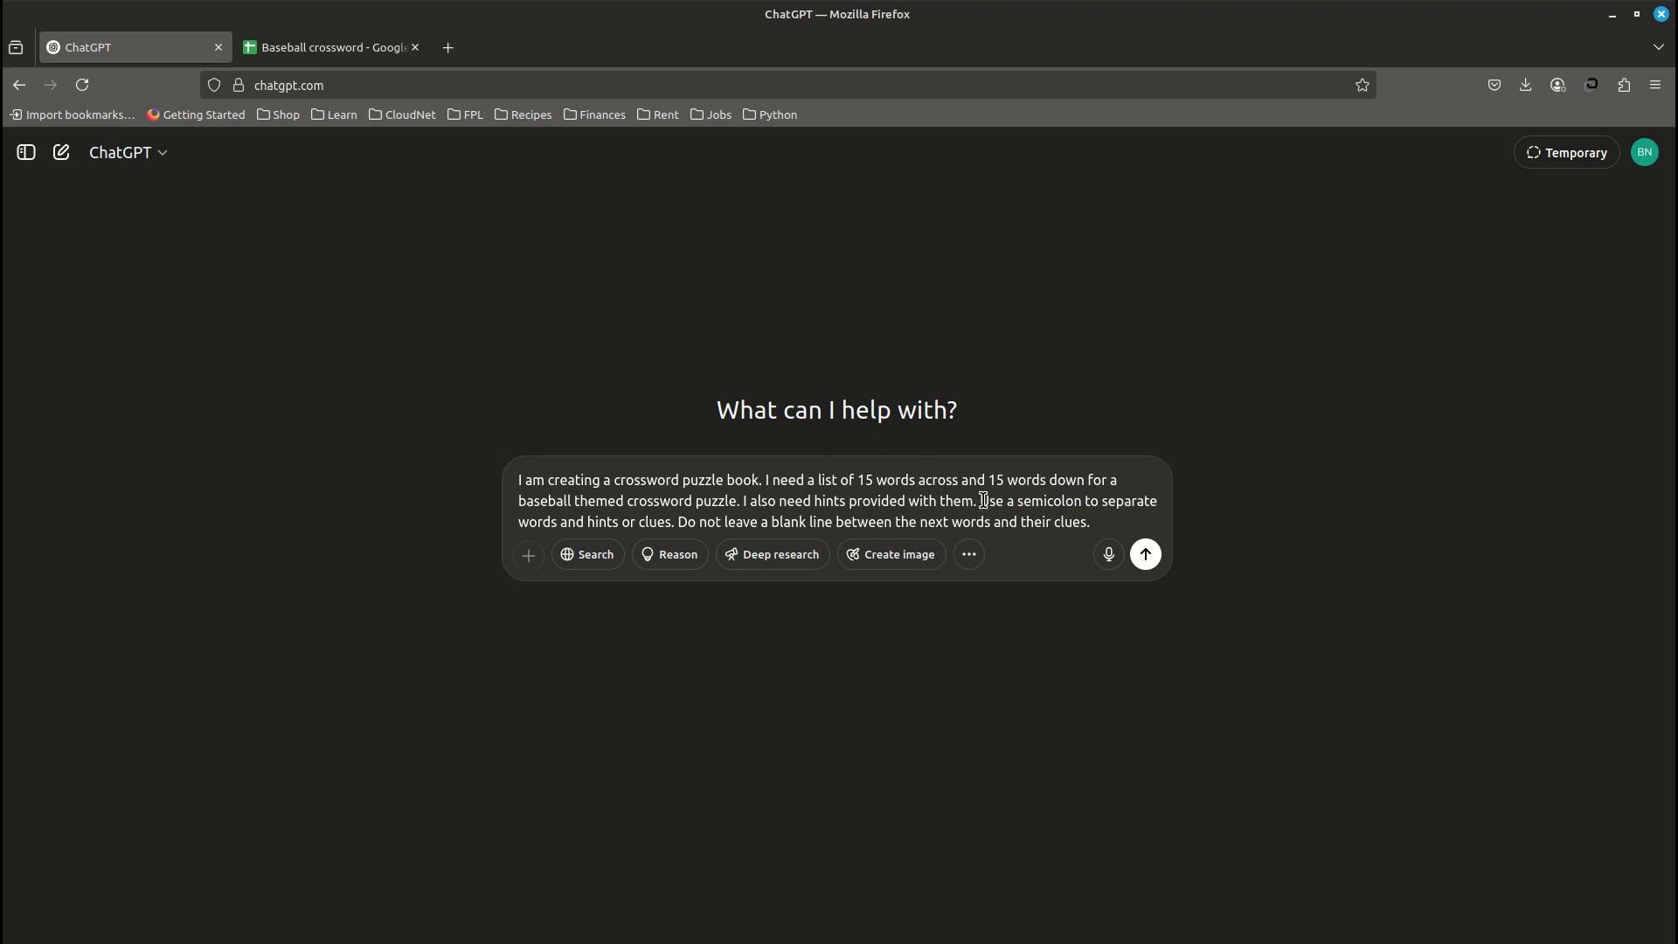
{"action": "left_click_drag", "start_coordinate": [979, 501], "coordinate": [1102, 519]}
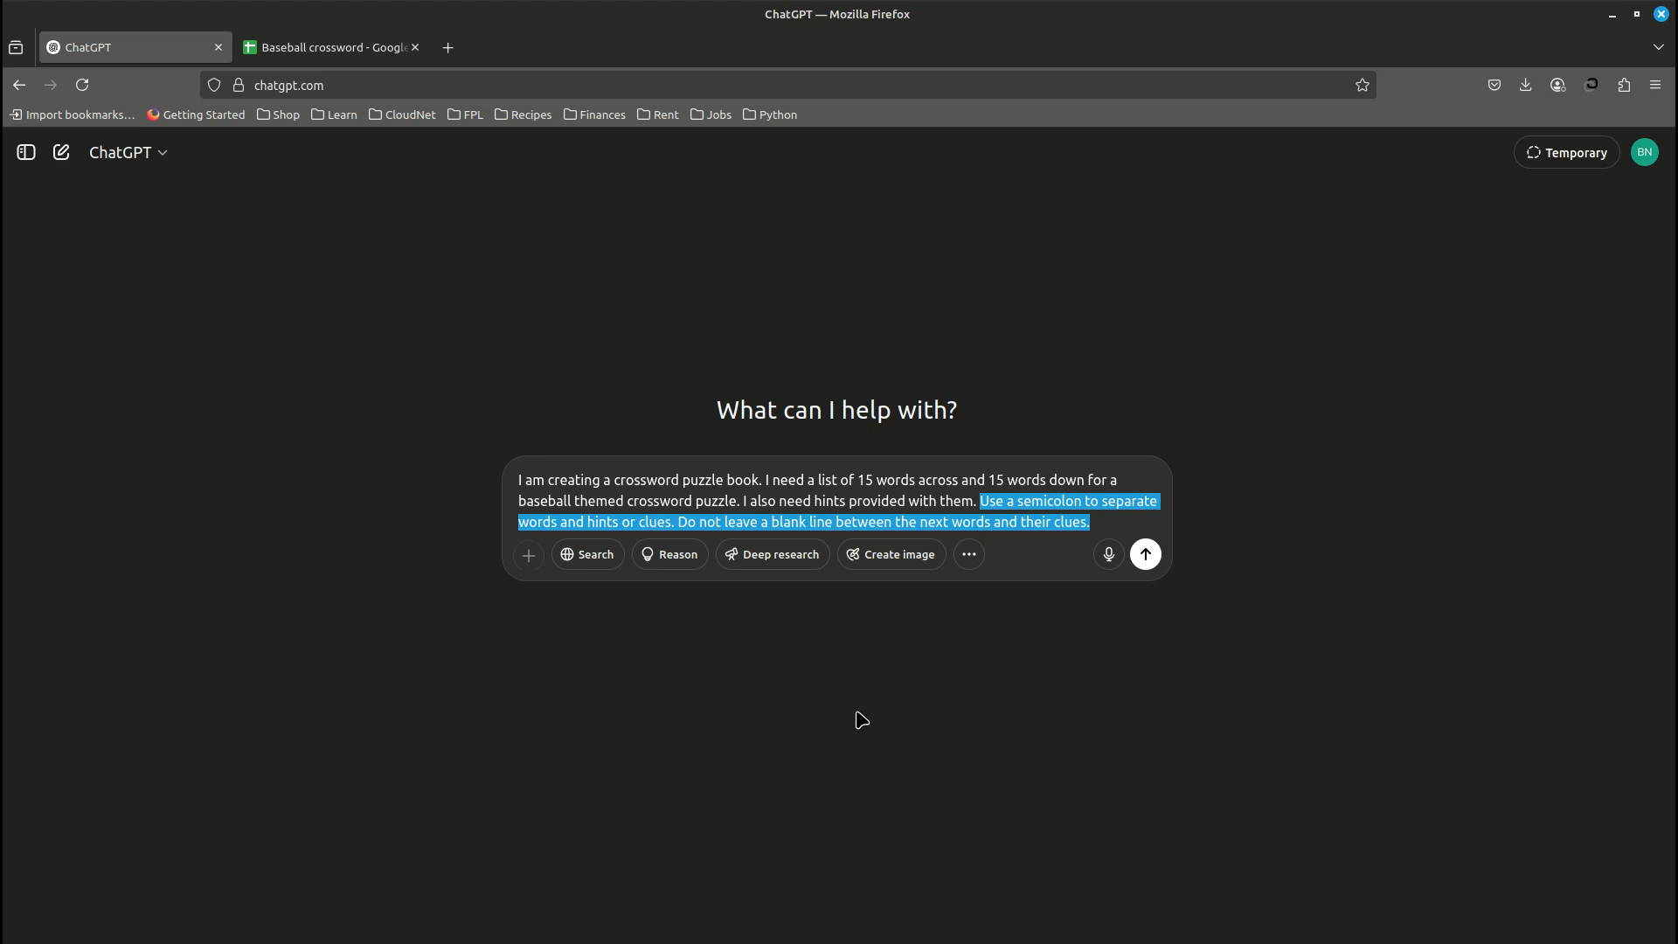
{"action": "left_click", "coordinate": [1212, 624]}
{"action": "left_click", "coordinate": [1141, 567]}
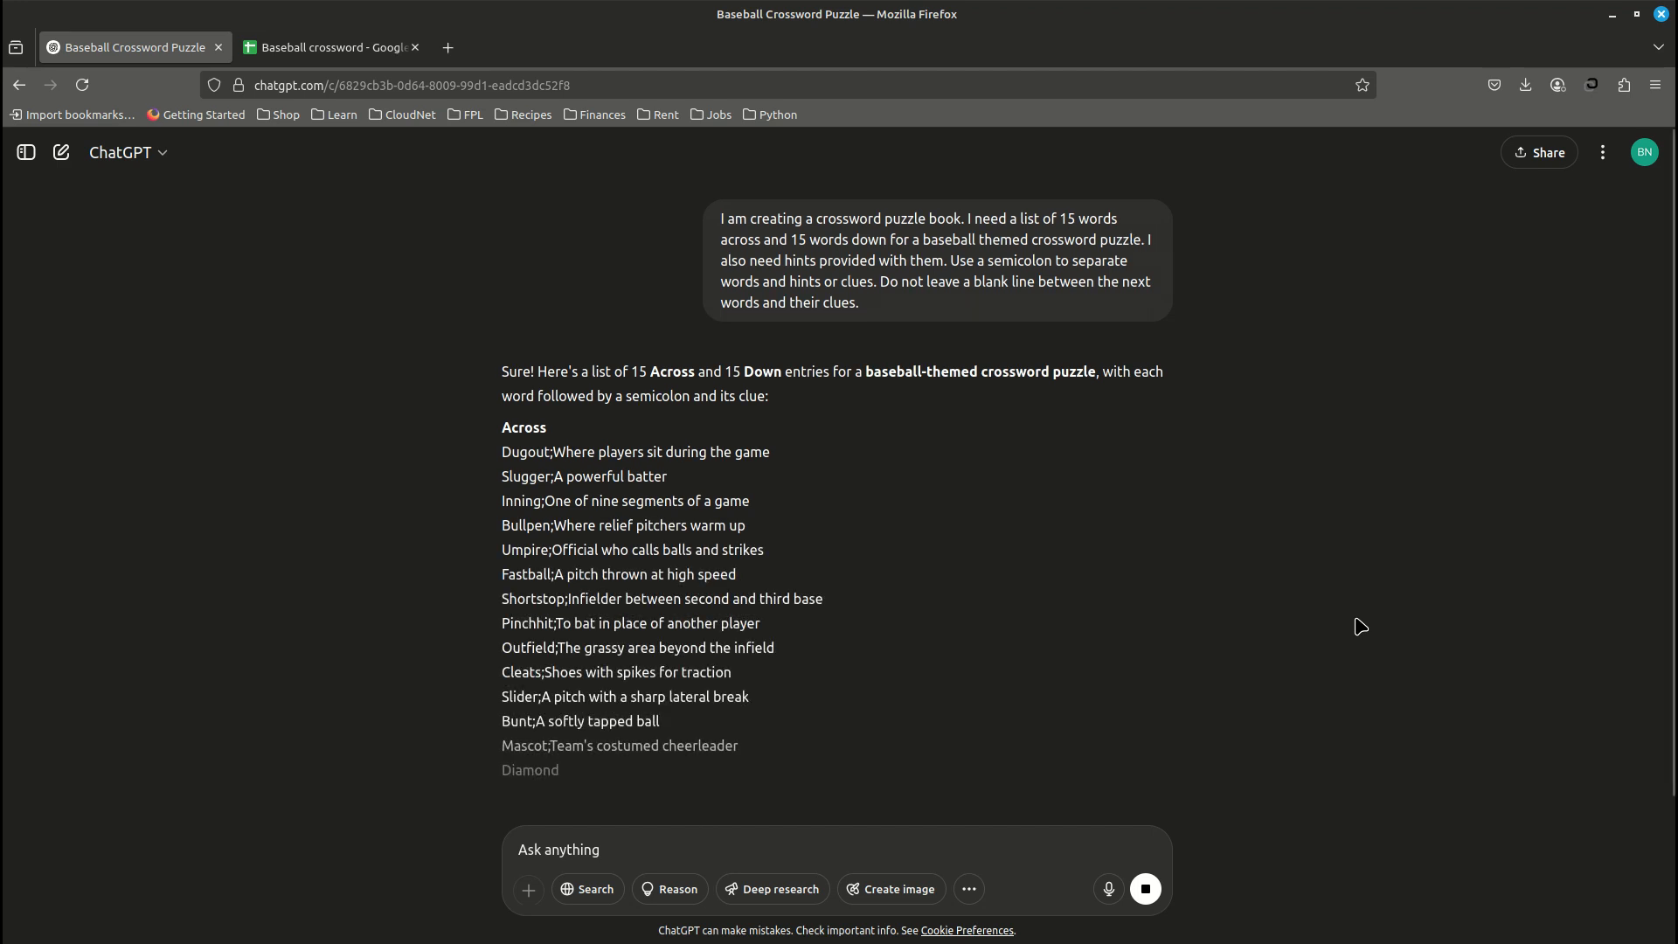
Step: Copy the 15 Across entries with their clues from the answer into cell A1 of the Baseball crossword sheet in Google Sheets
{"action": "scroll", "coordinate": [1361, 630], "scroll_direction": "down", "scroll_amount": 3}
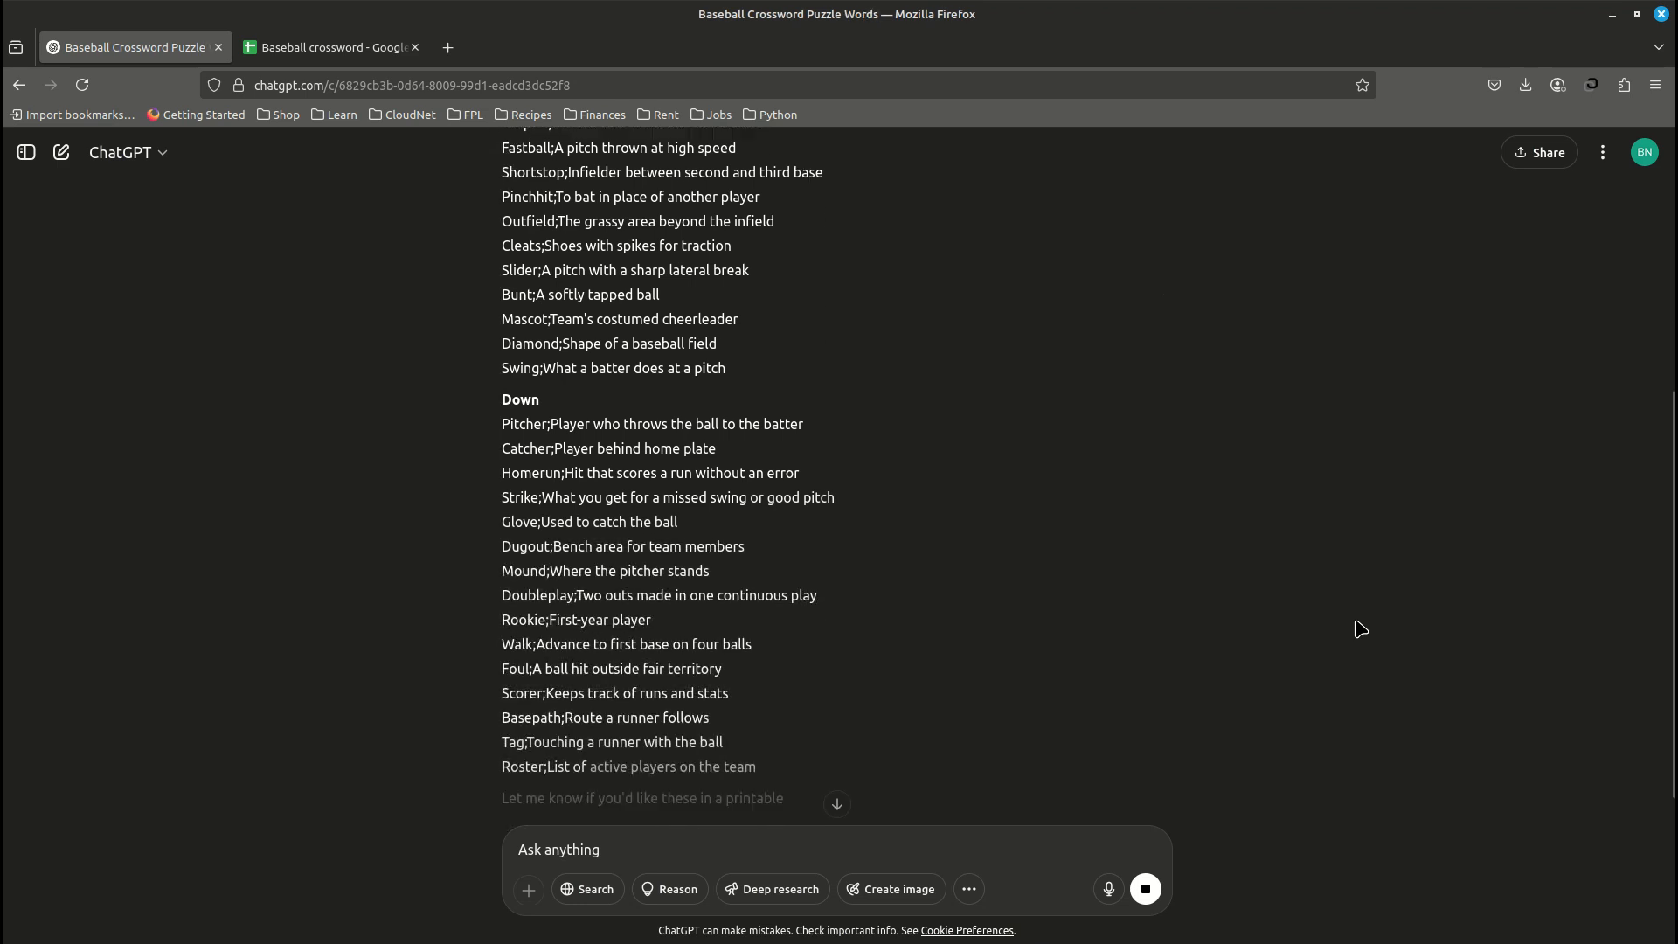
{"action": "scroll", "coordinate": [1360, 629], "scroll_direction": "up", "scroll_amount": 7}
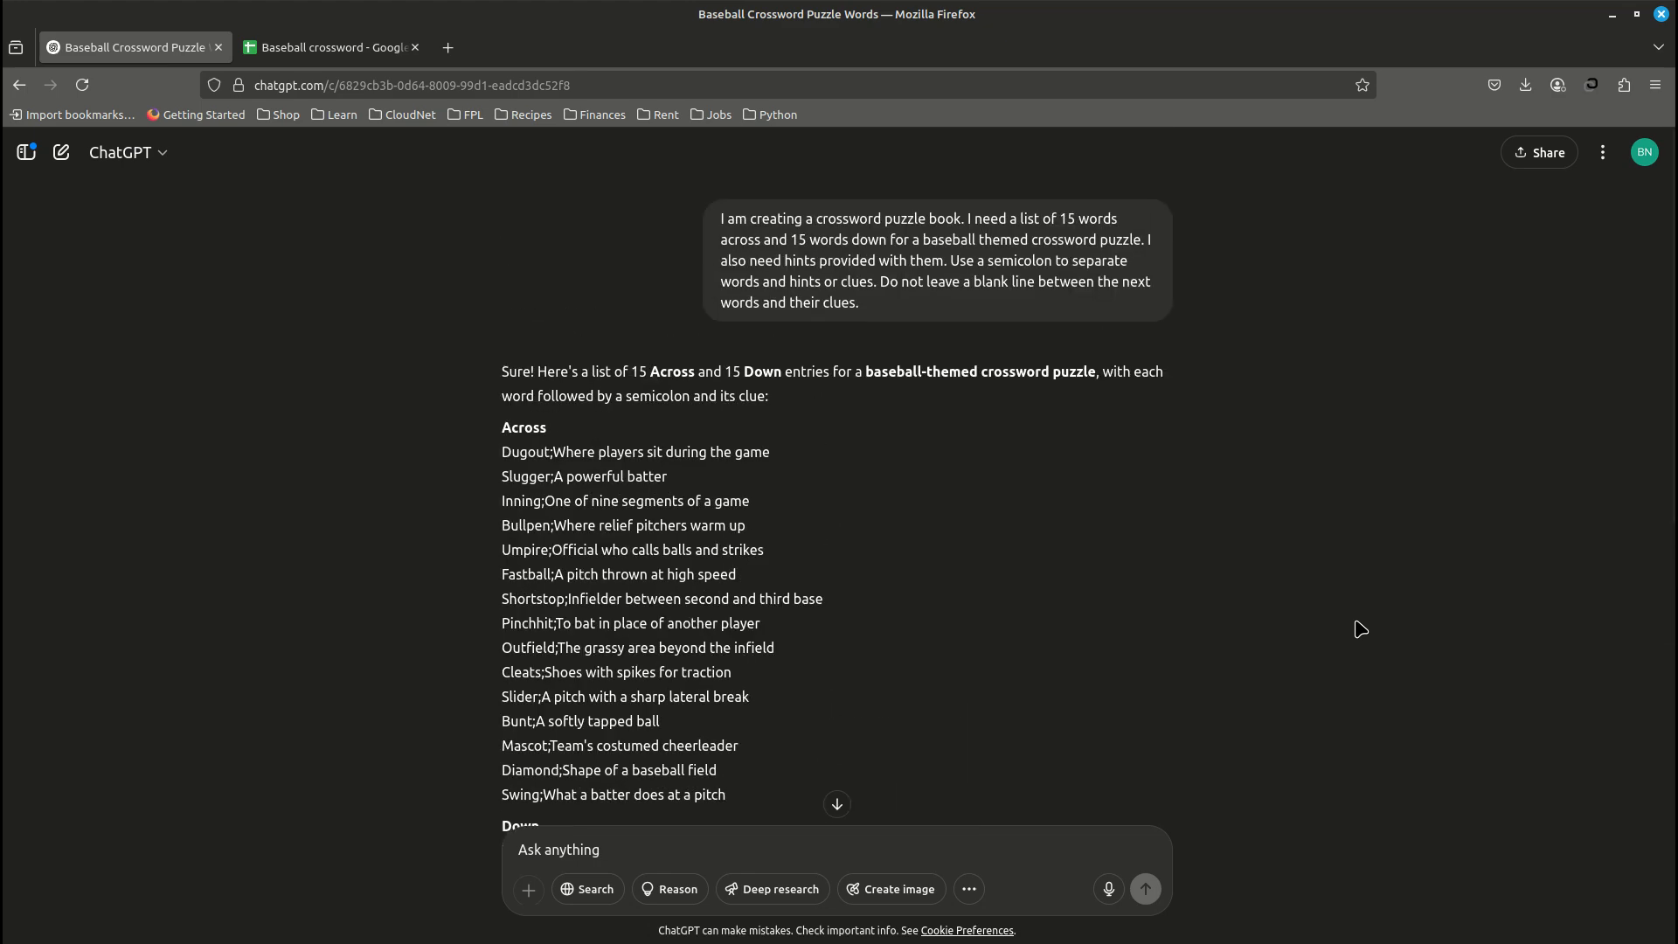
{"action": "scroll", "coordinate": [1360, 629], "scroll_direction": "down", "scroll_amount": 3}
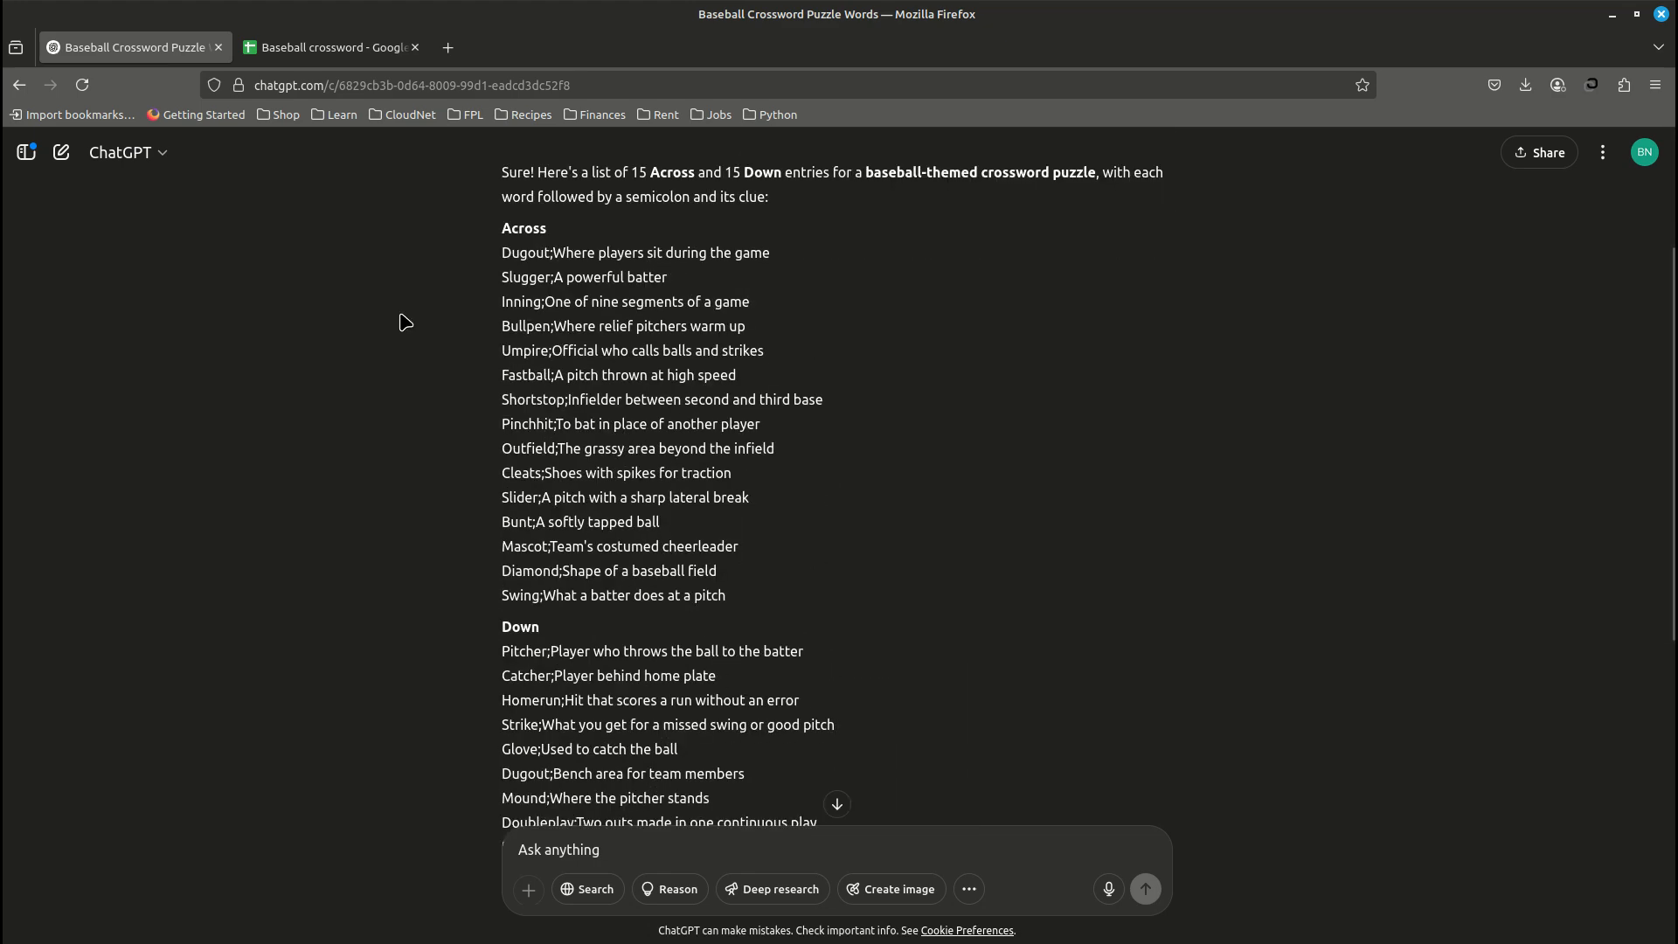
{"action": "left_click_drag", "start_coordinate": [500, 259], "coordinate": [826, 606]}
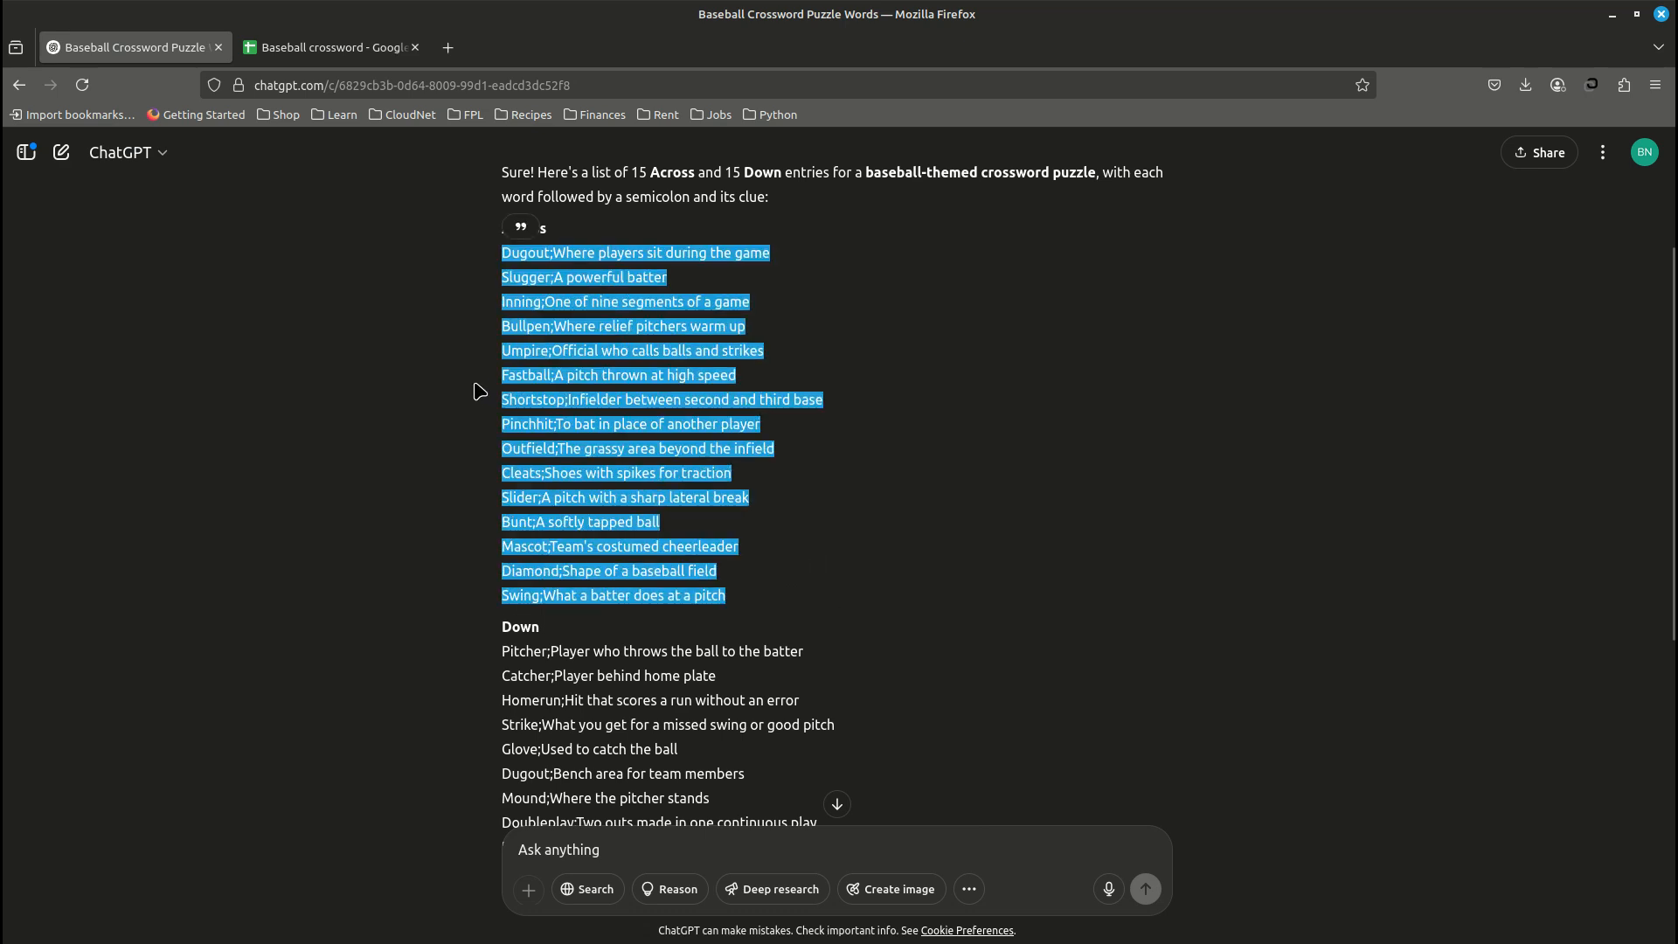
{"action": "right_click", "coordinate": [590, 252]}
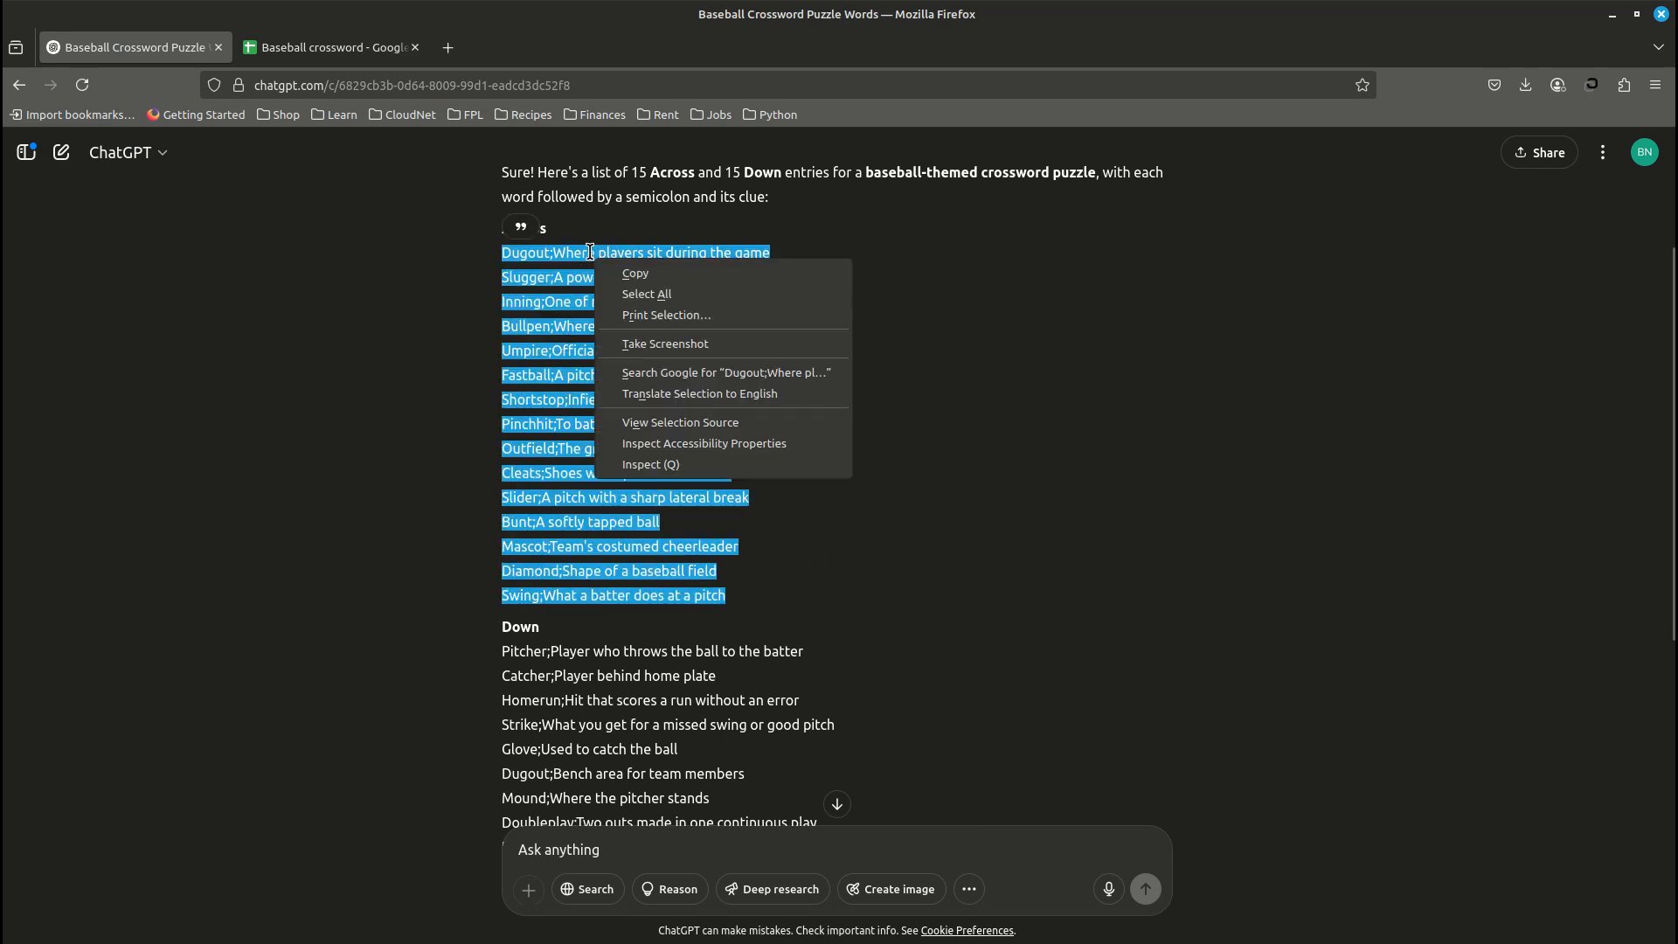
{"action": "left_click", "coordinate": [635, 272]}
{"action": "left_click", "coordinate": [328, 47]}
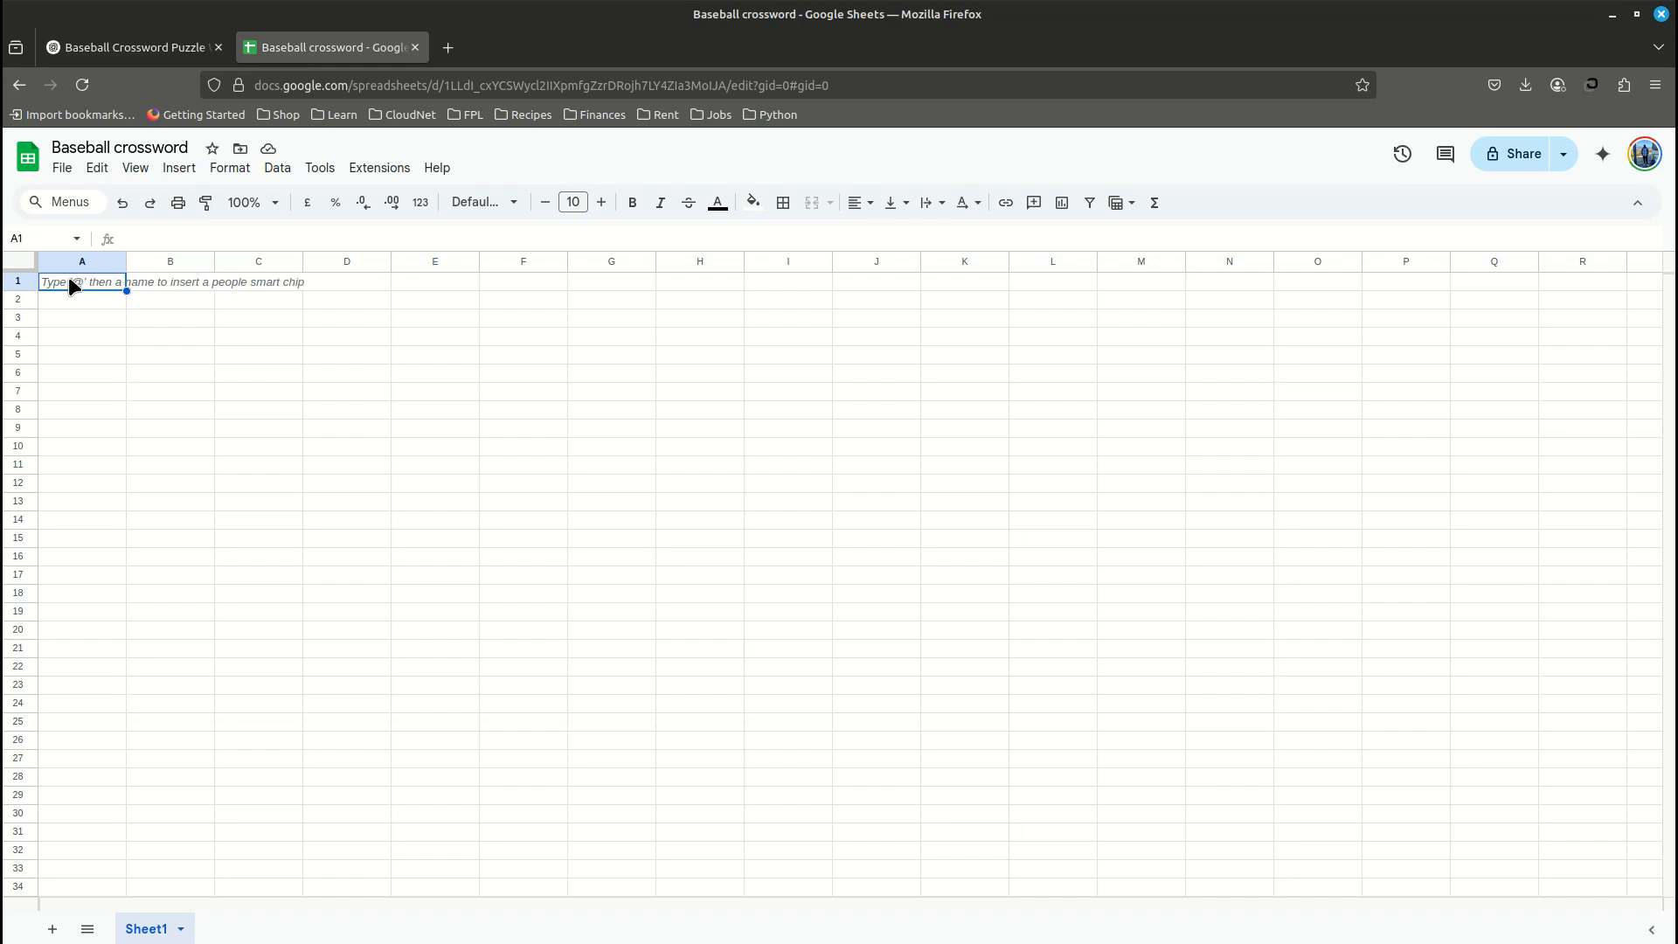
{"action": "key", "text": "ctrl+v"}
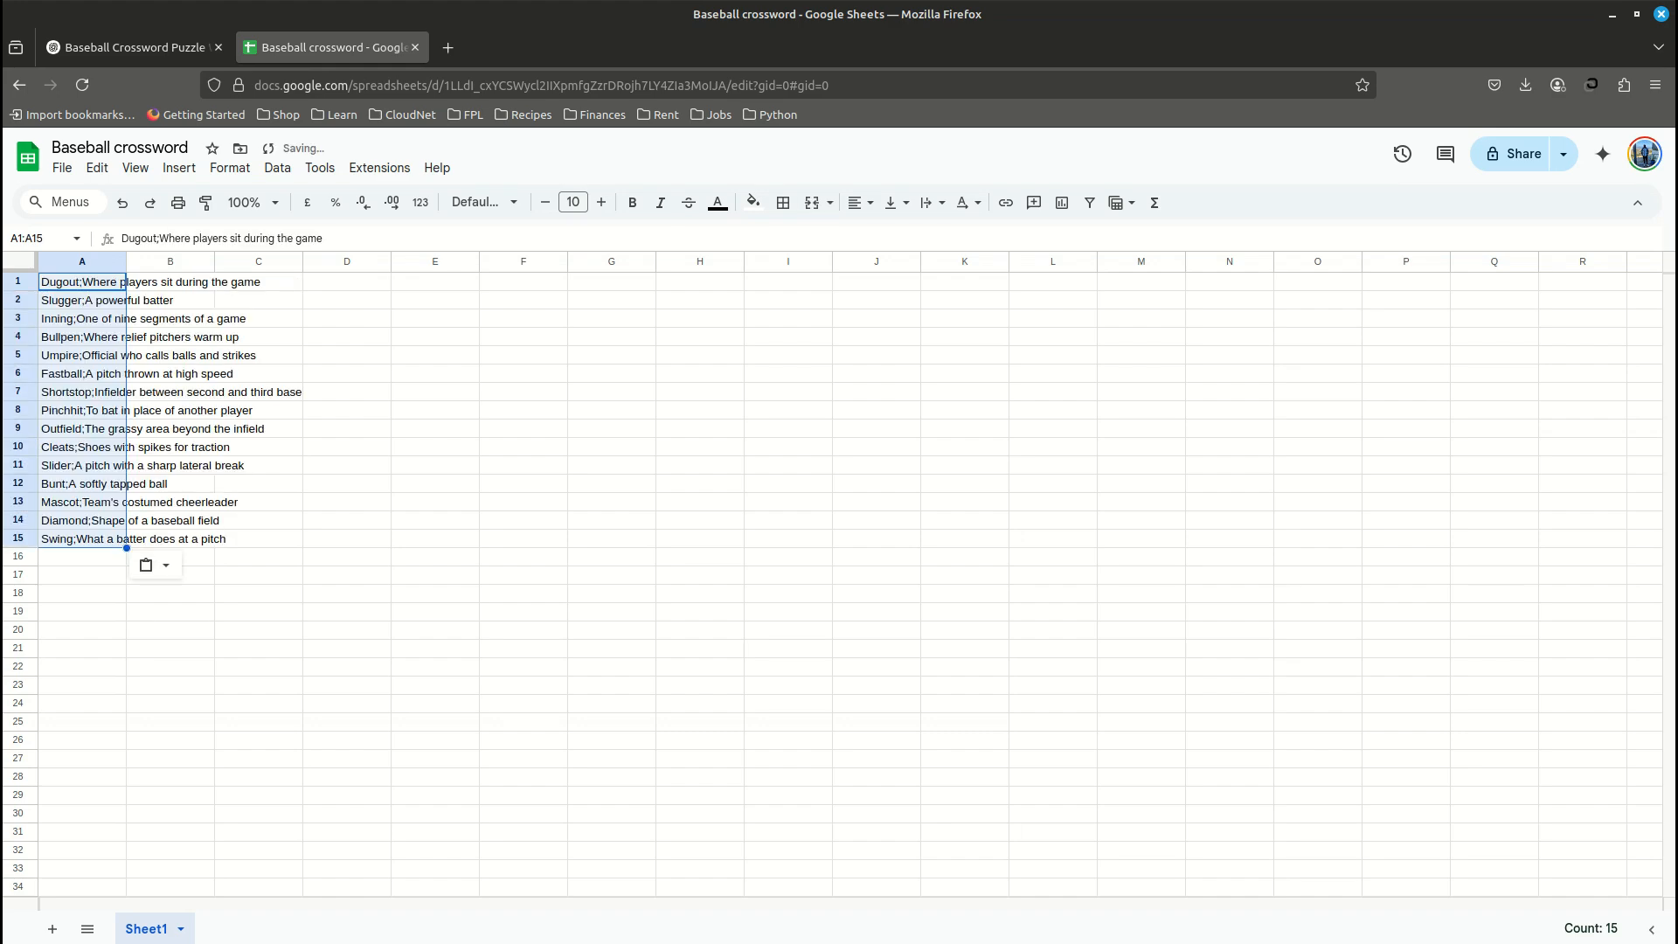
Step: Copy the 15 Down entries with their clues from the ChatGPT answer into the Baseball crossword sheet, starting at cell A16
{"action": "left_click", "coordinate": [129, 49]}
{"action": "scroll", "coordinate": [900, 630], "scroll_direction": "down", "scroll_amount": 5}
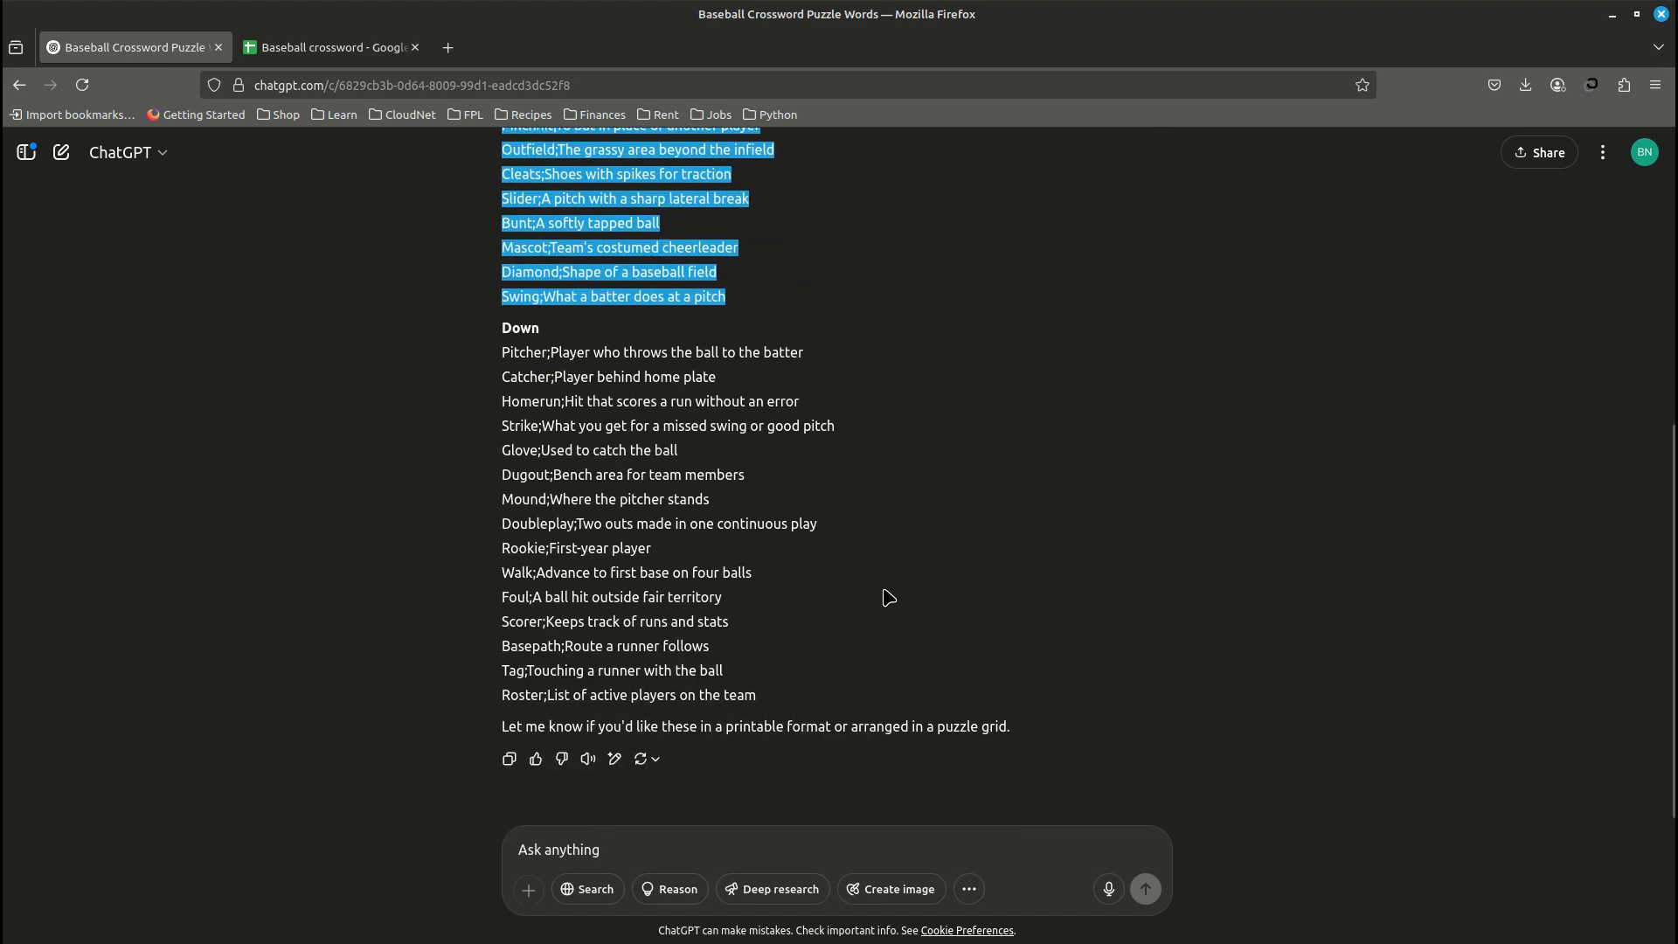
{"action": "left_click", "coordinate": [502, 408]}
{"action": "left_click_drag", "start_coordinate": [501, 353], "coordinate": [1088, 707]}
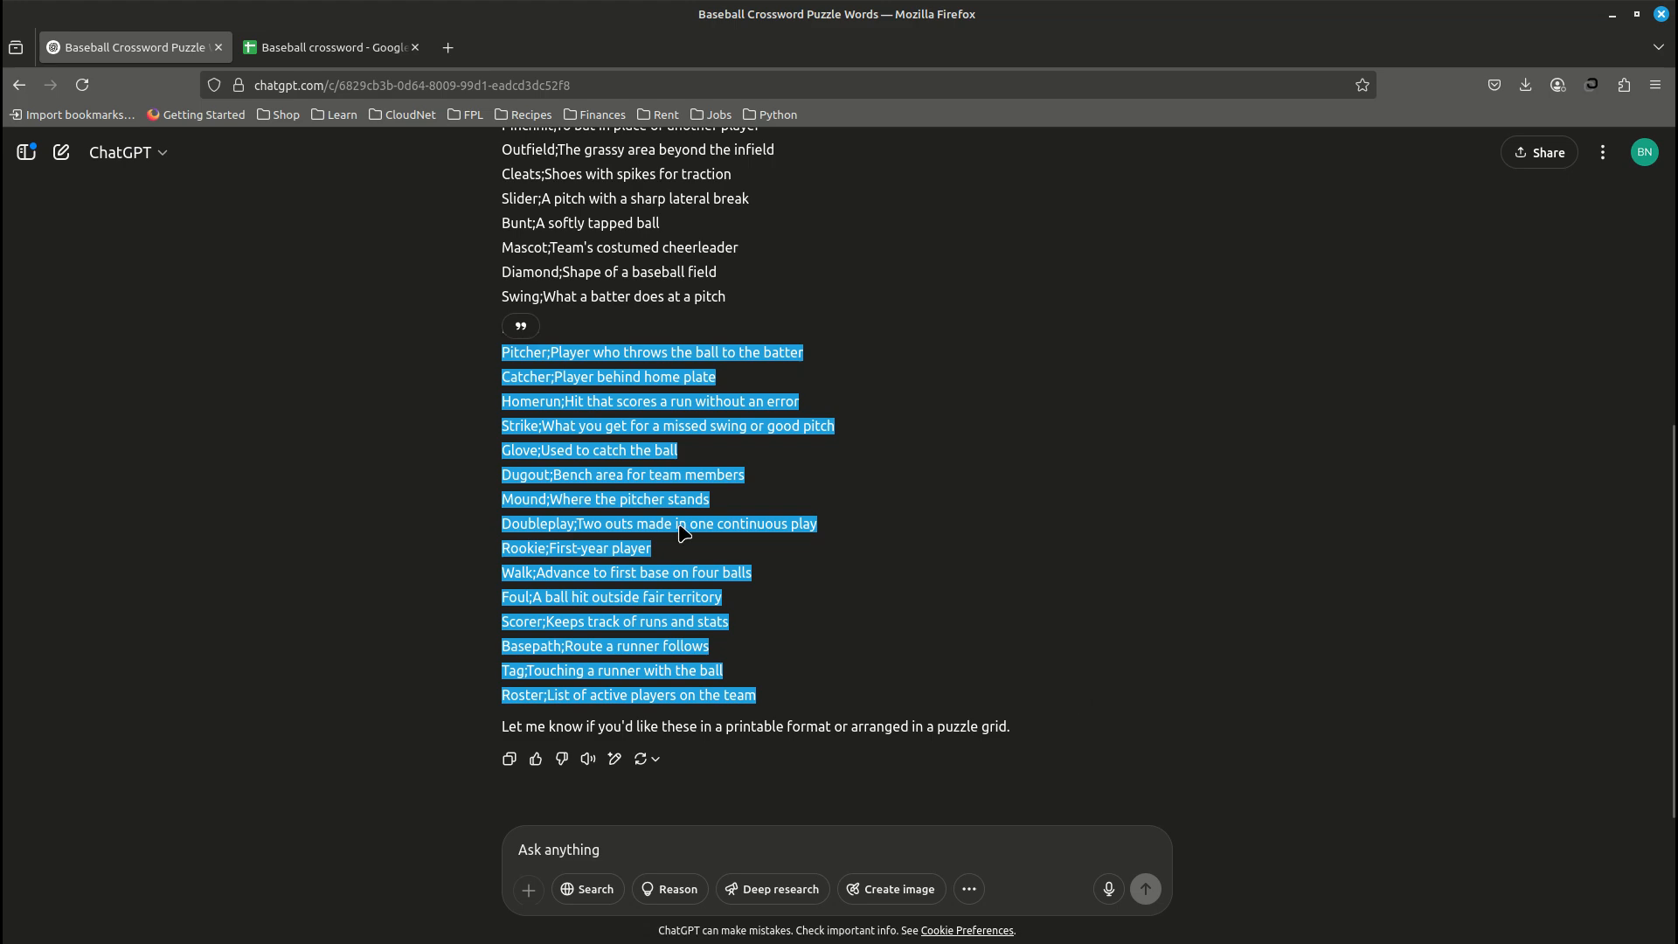
{"action": "right_click", "coordinate": [561, 371]}
{"action": "left_click", "coordinate": [612, 377]}
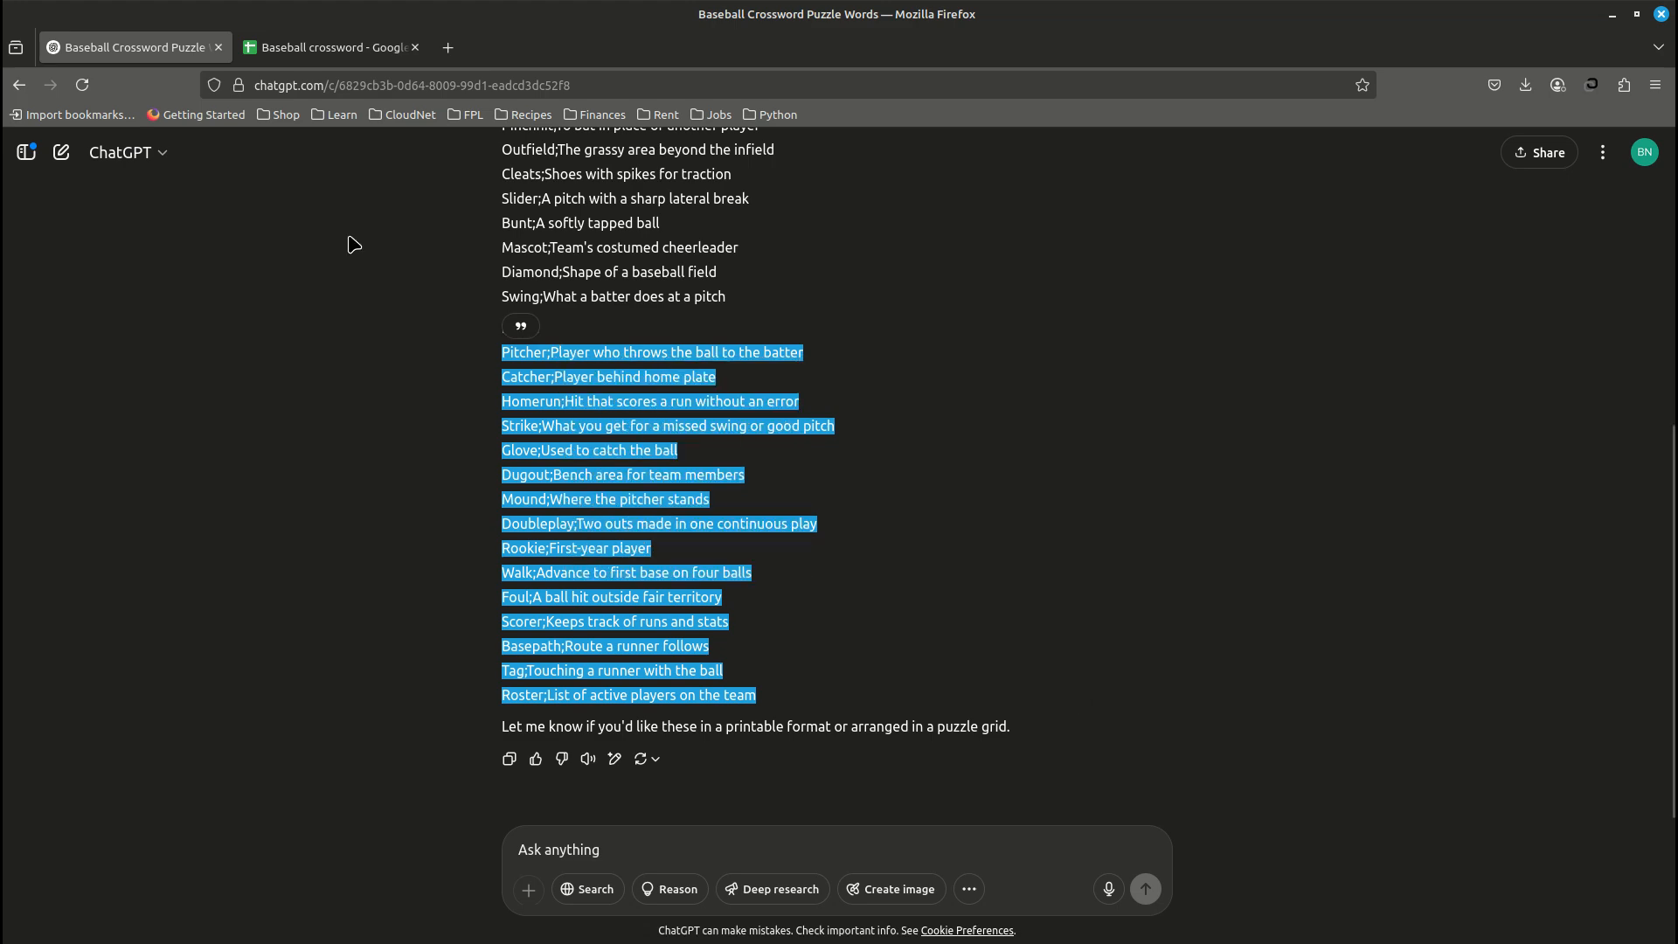
{"action": "left_click", "coordinate": [283, 46]}
{"action": "left_click", "coordinate": [67, 556]}
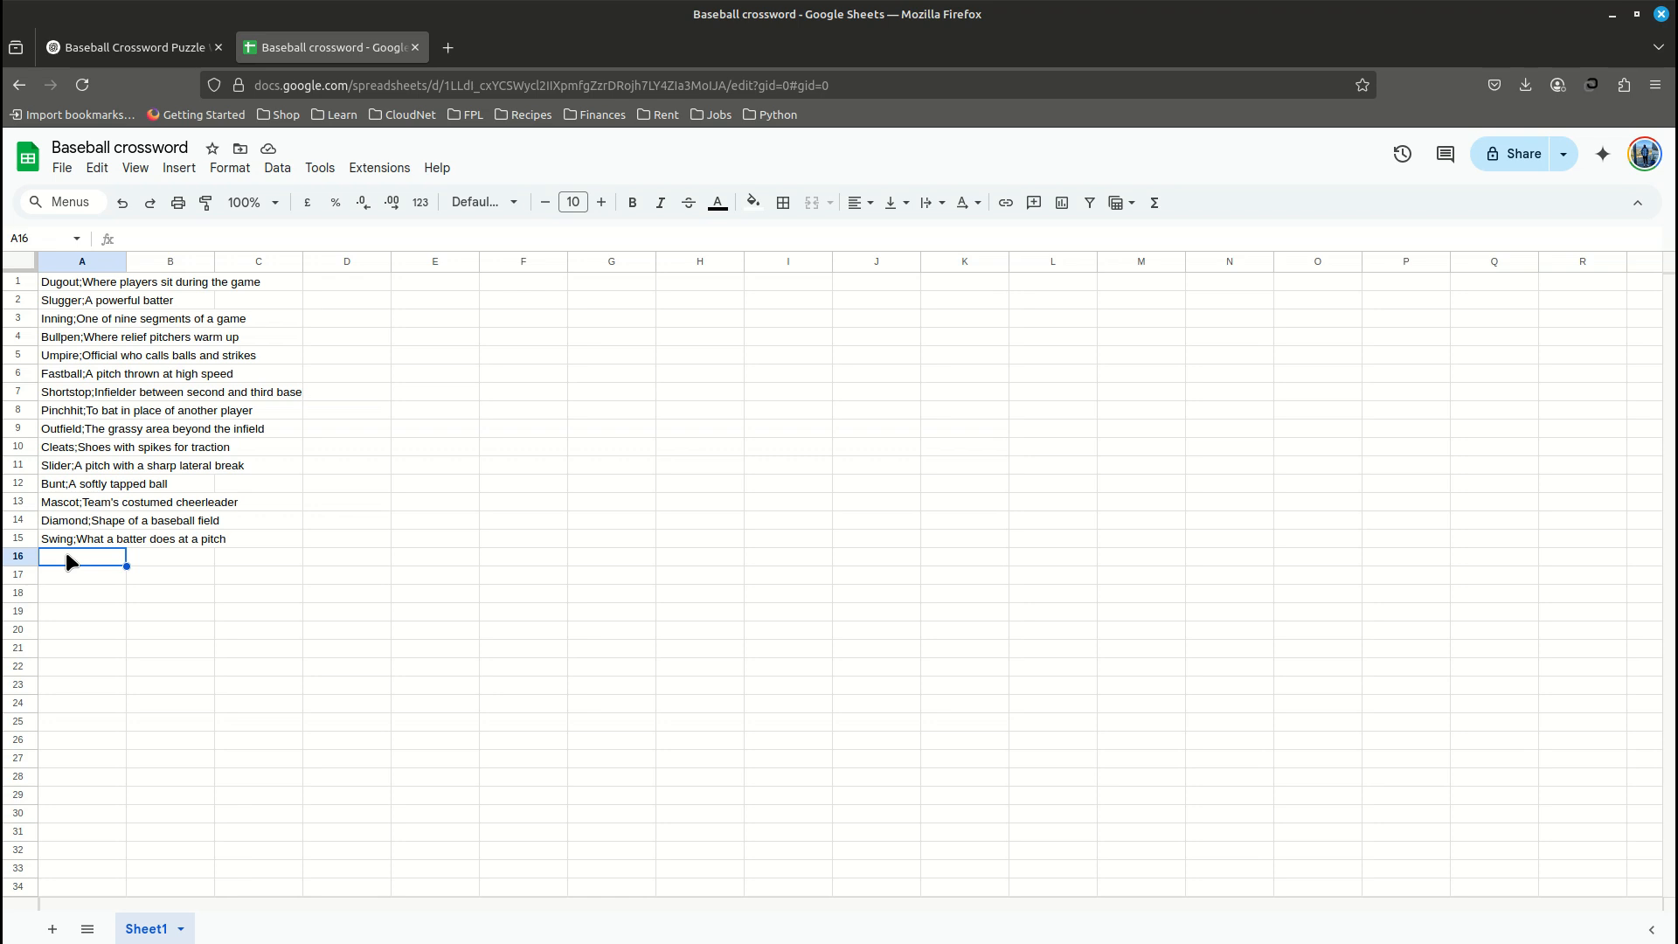
{"action": "key", "text": "ctrl+v"}
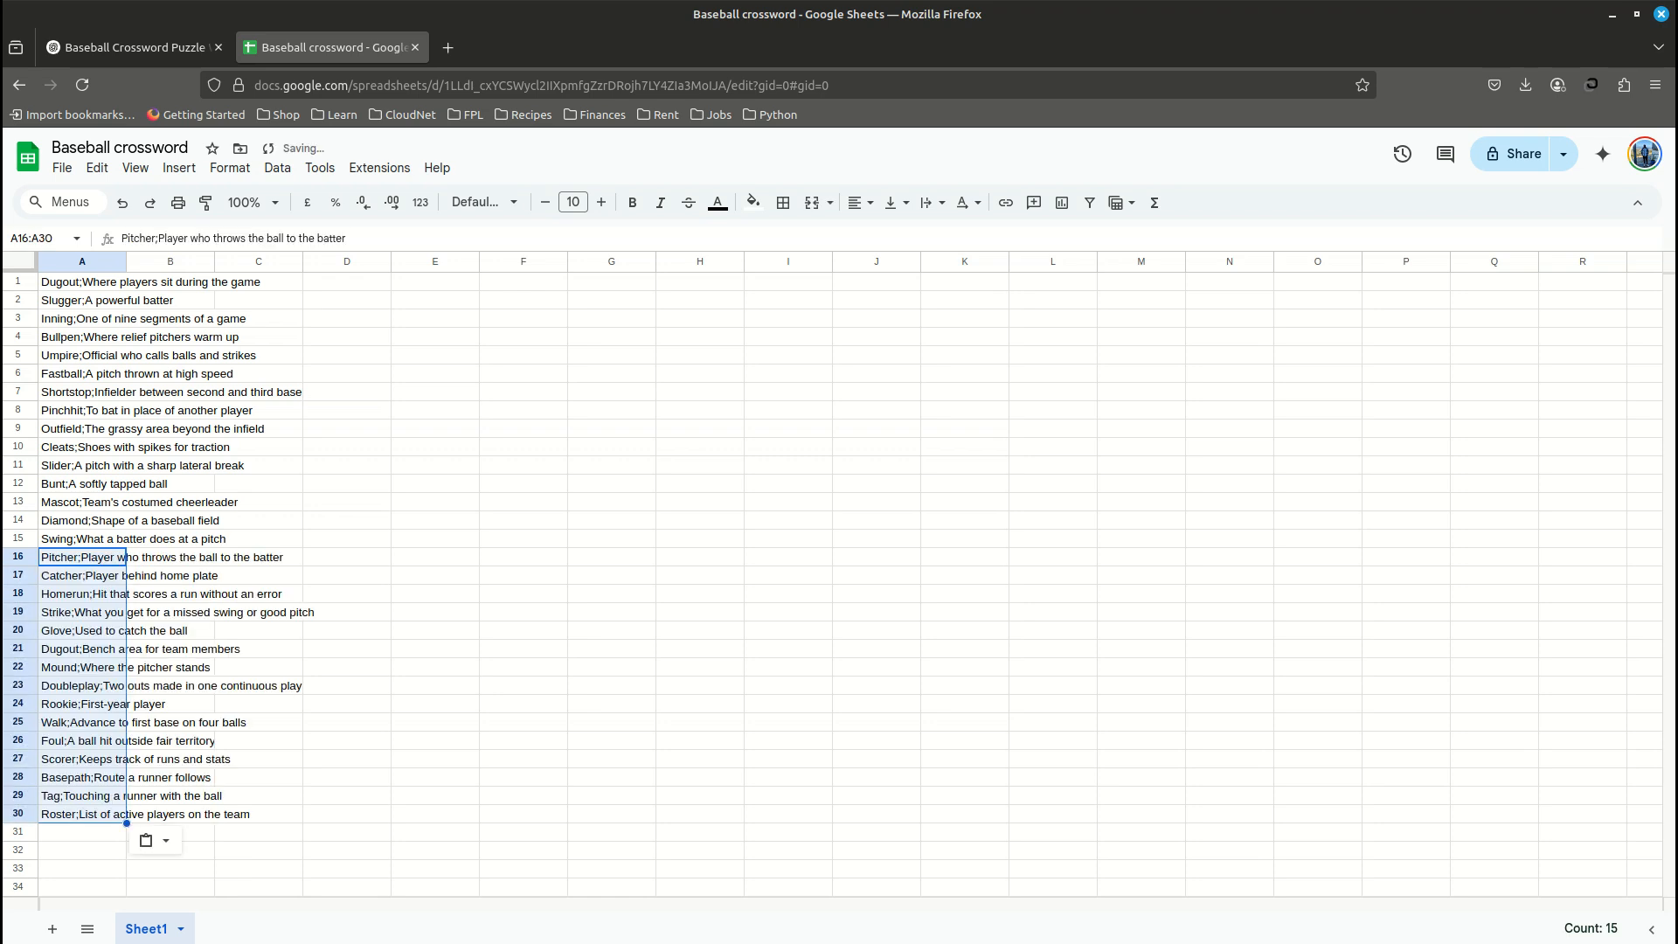
{"action": "left_click", "coordinate": [353, 828]}
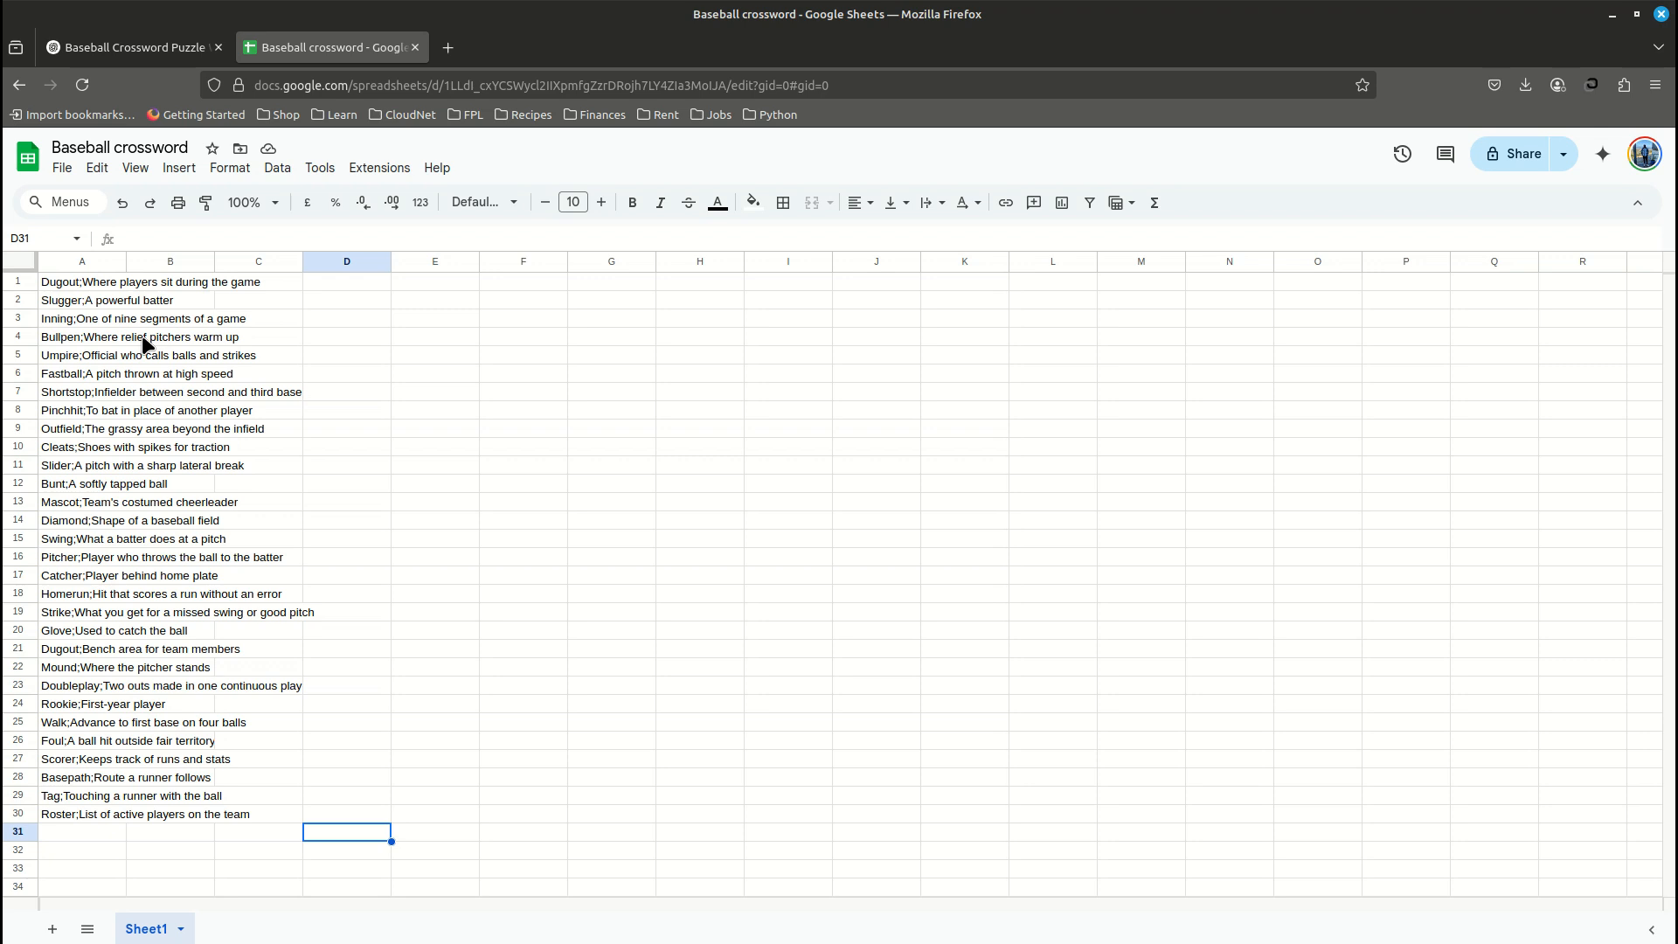
Step: Split the text of cell A1 into separate word and clue columns, using Semicolon as the separator
{"action": "left_click", "coordinate": [66, 281]}
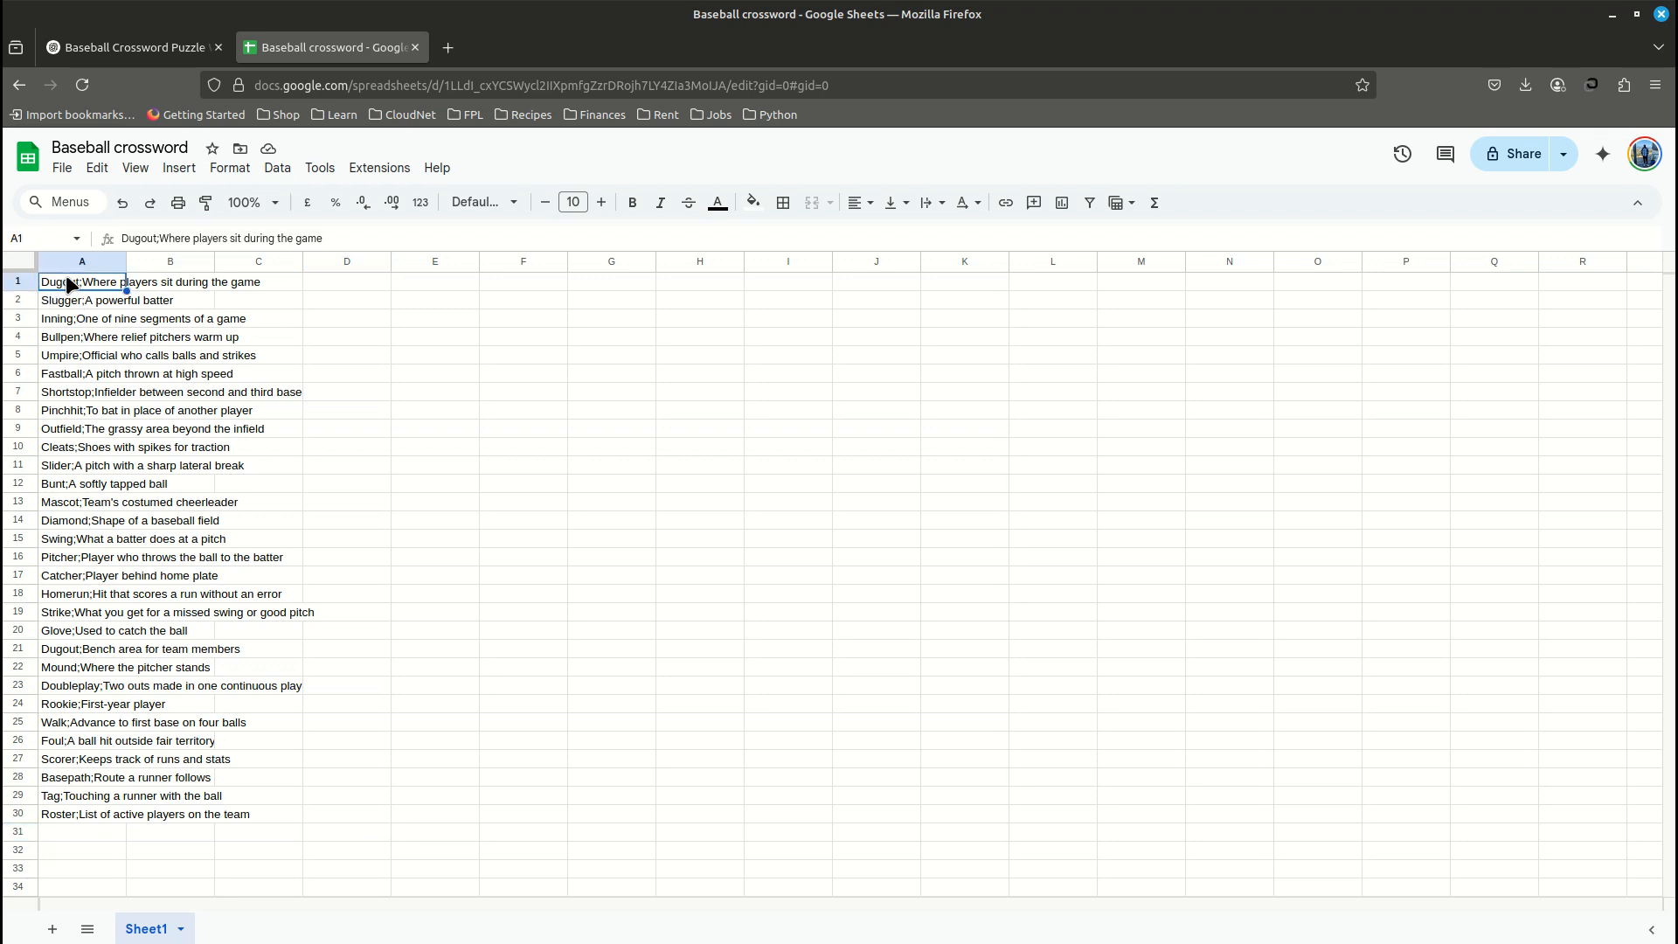
{"action": "double_click", "coordinate": [51, 280]}
{"action": "left_click_drag", "start_coordinate": [40, 281], "coordinate": [263, 282]}
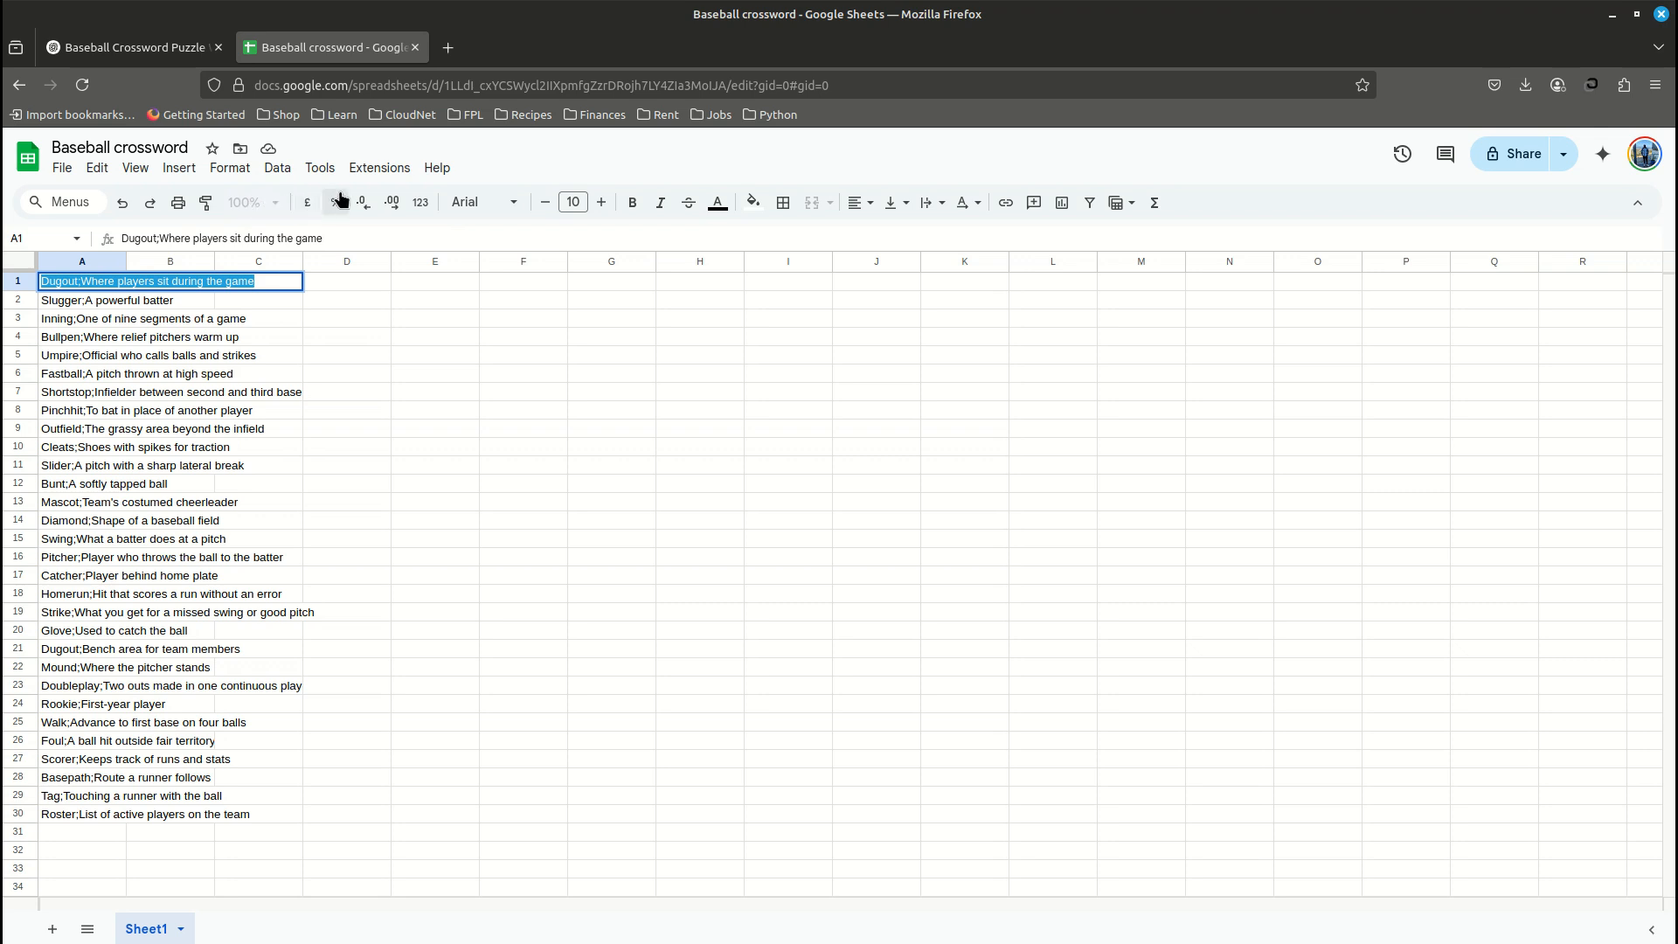
{"action": "left_click", "coordinate": [231, 167]}
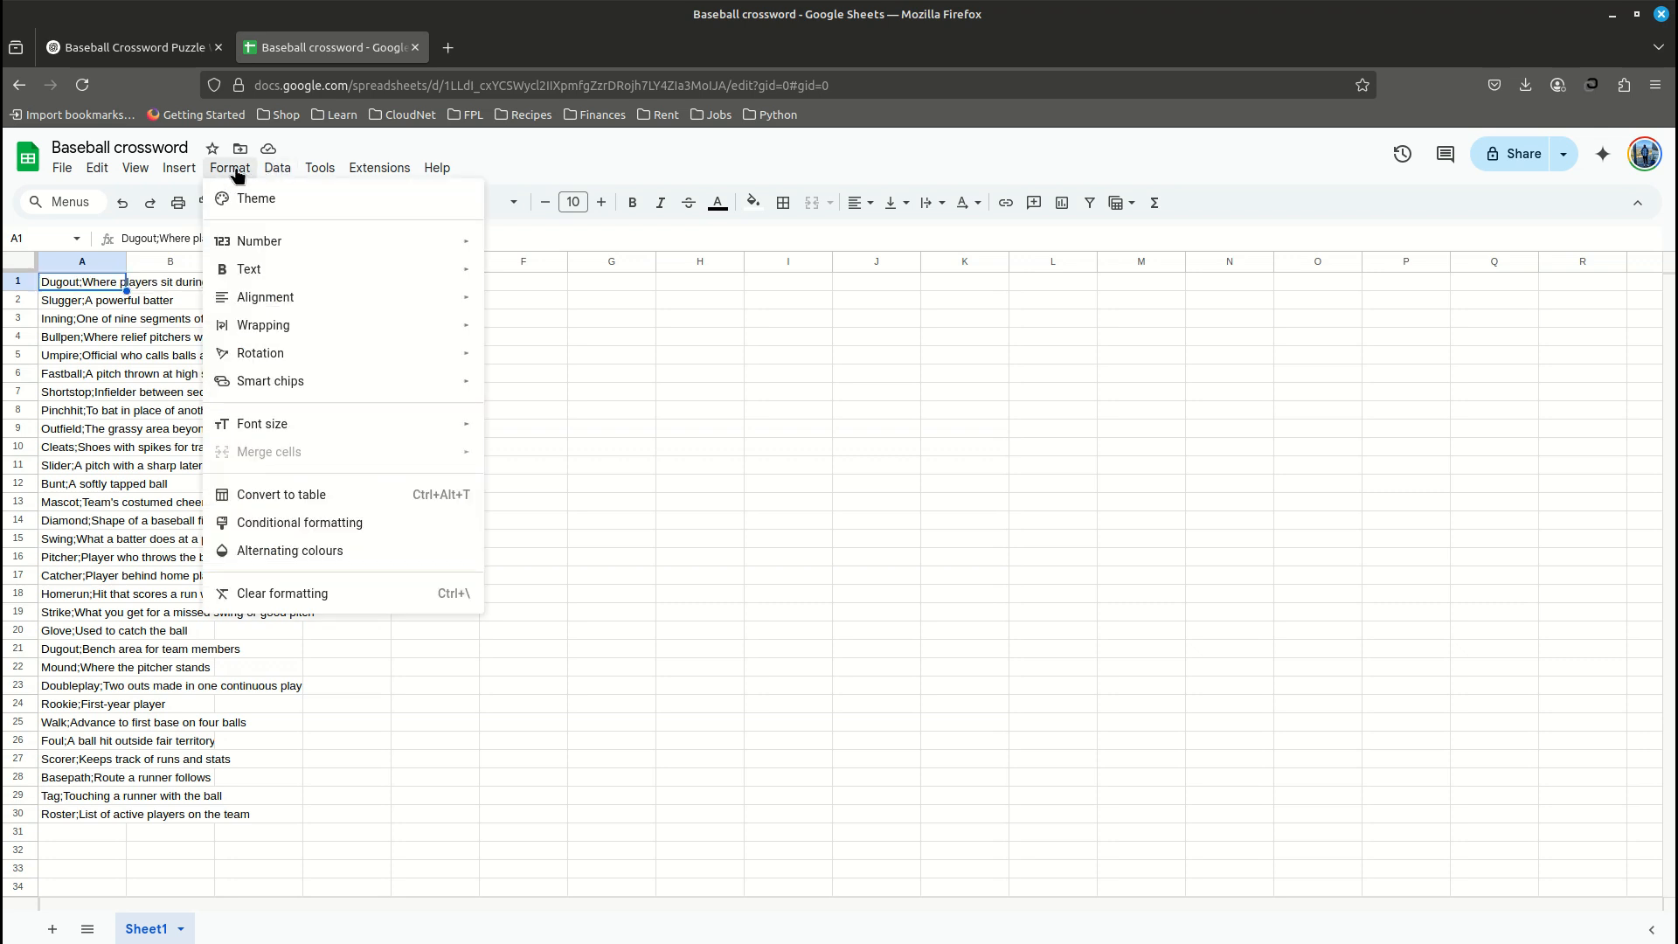
{"action": "mouse_move", "coordinate": [285, 174]}
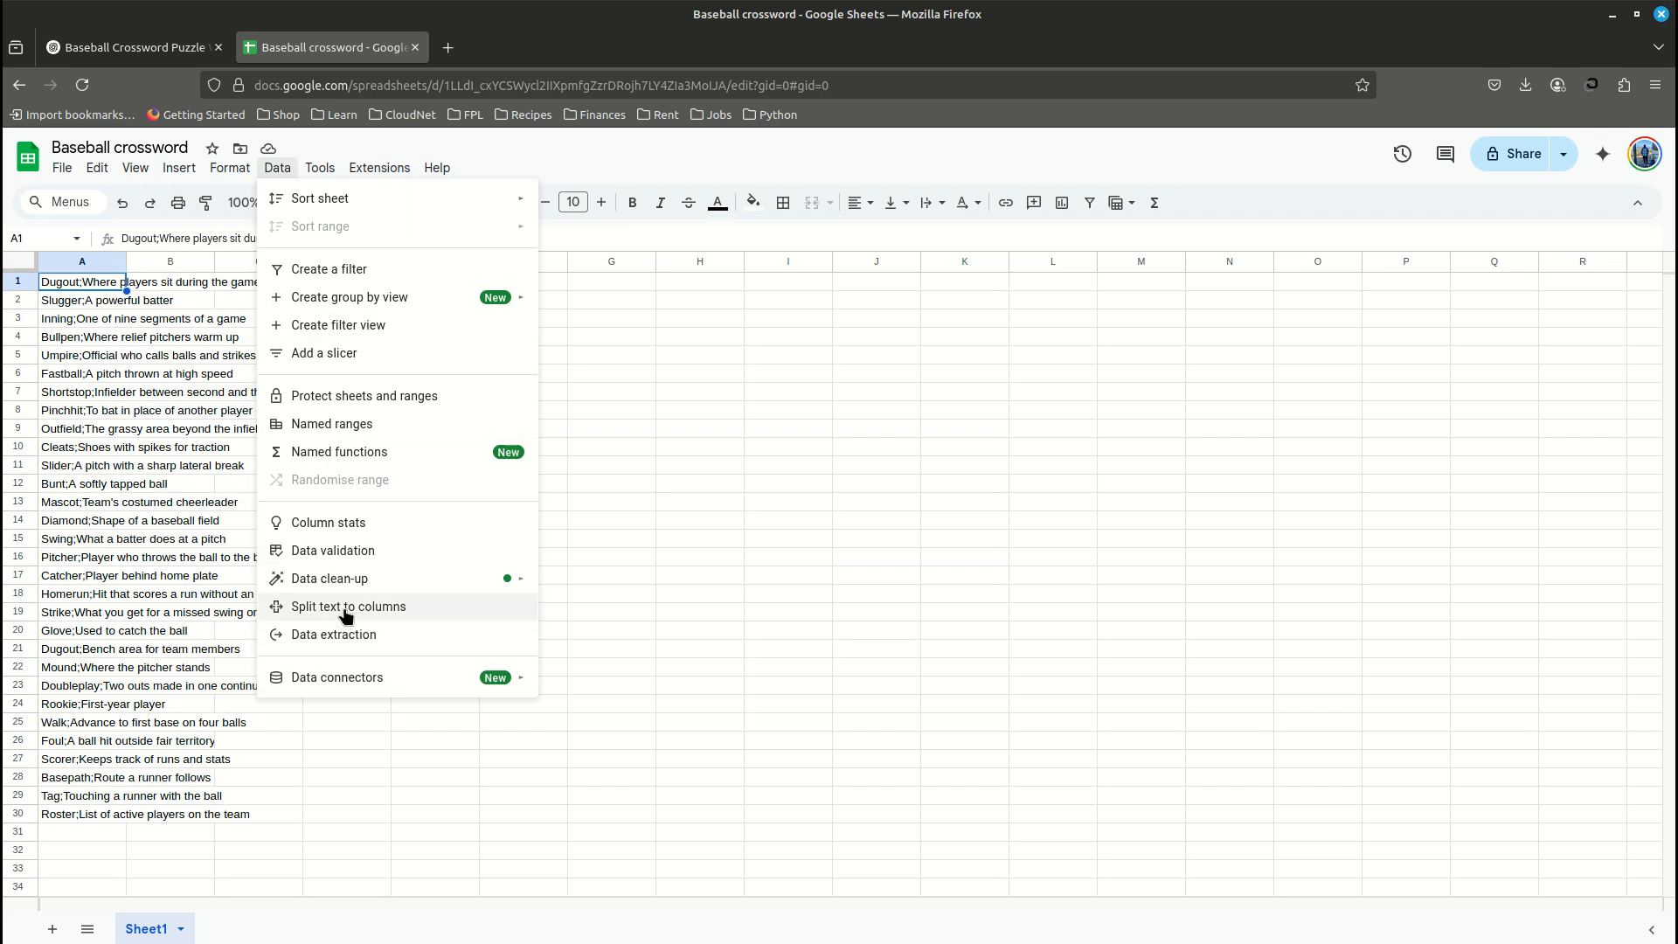
{"action": "left_click", "coordinate": [304, 609]}
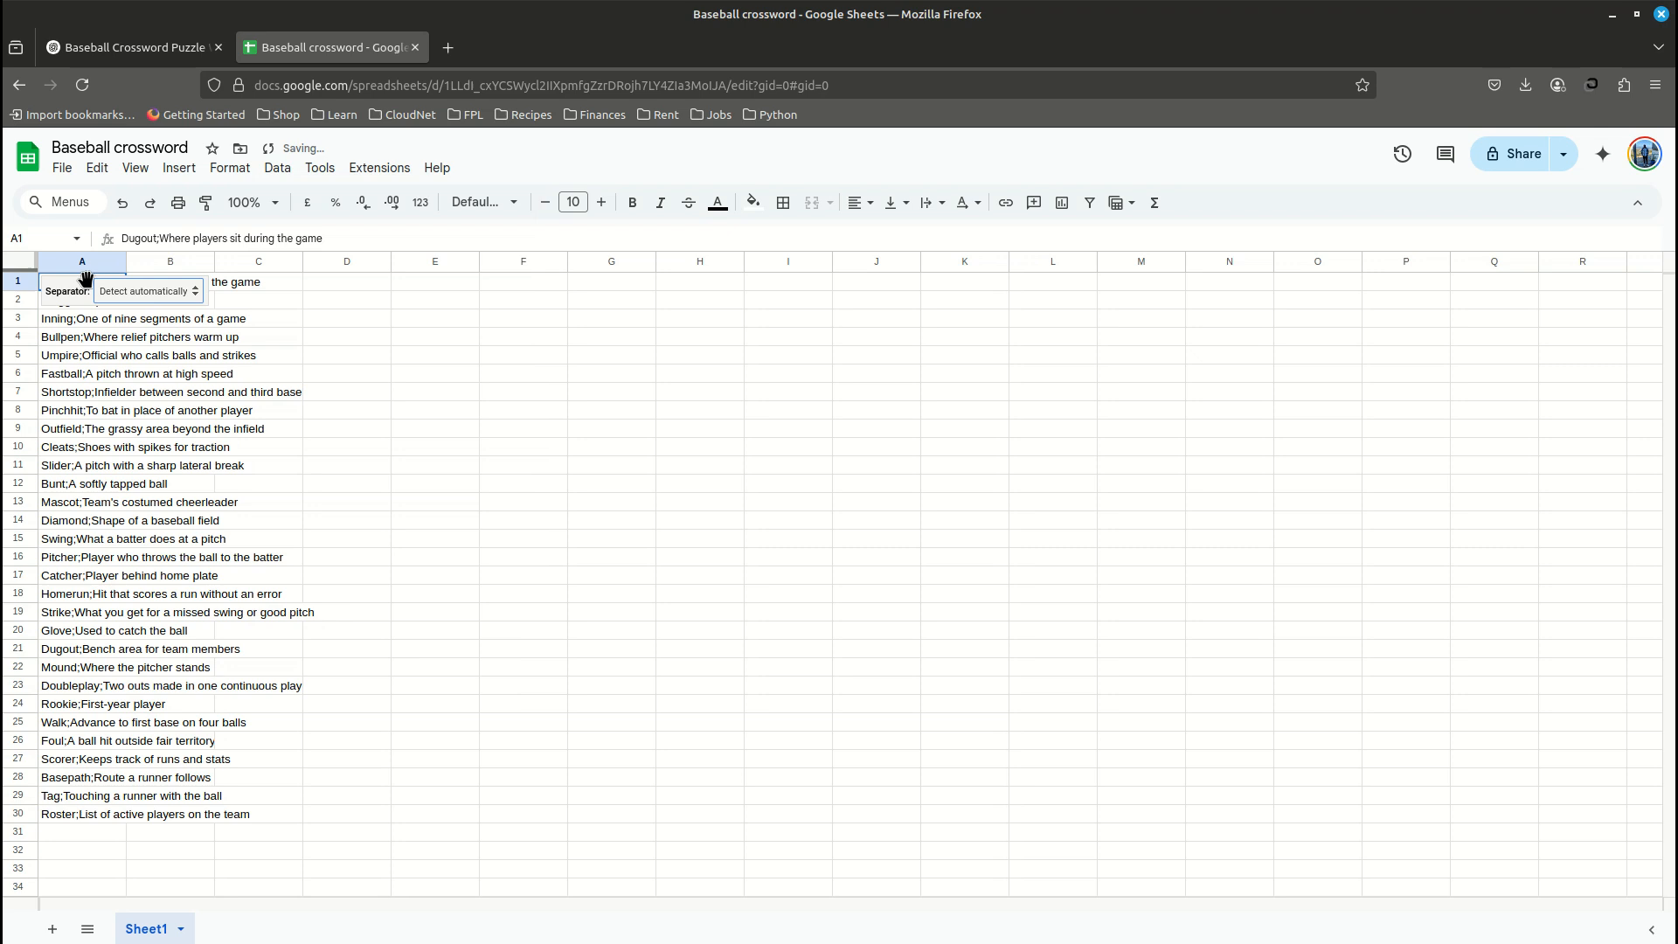
{"action": "left_click", "coordinate": [147, 291]}
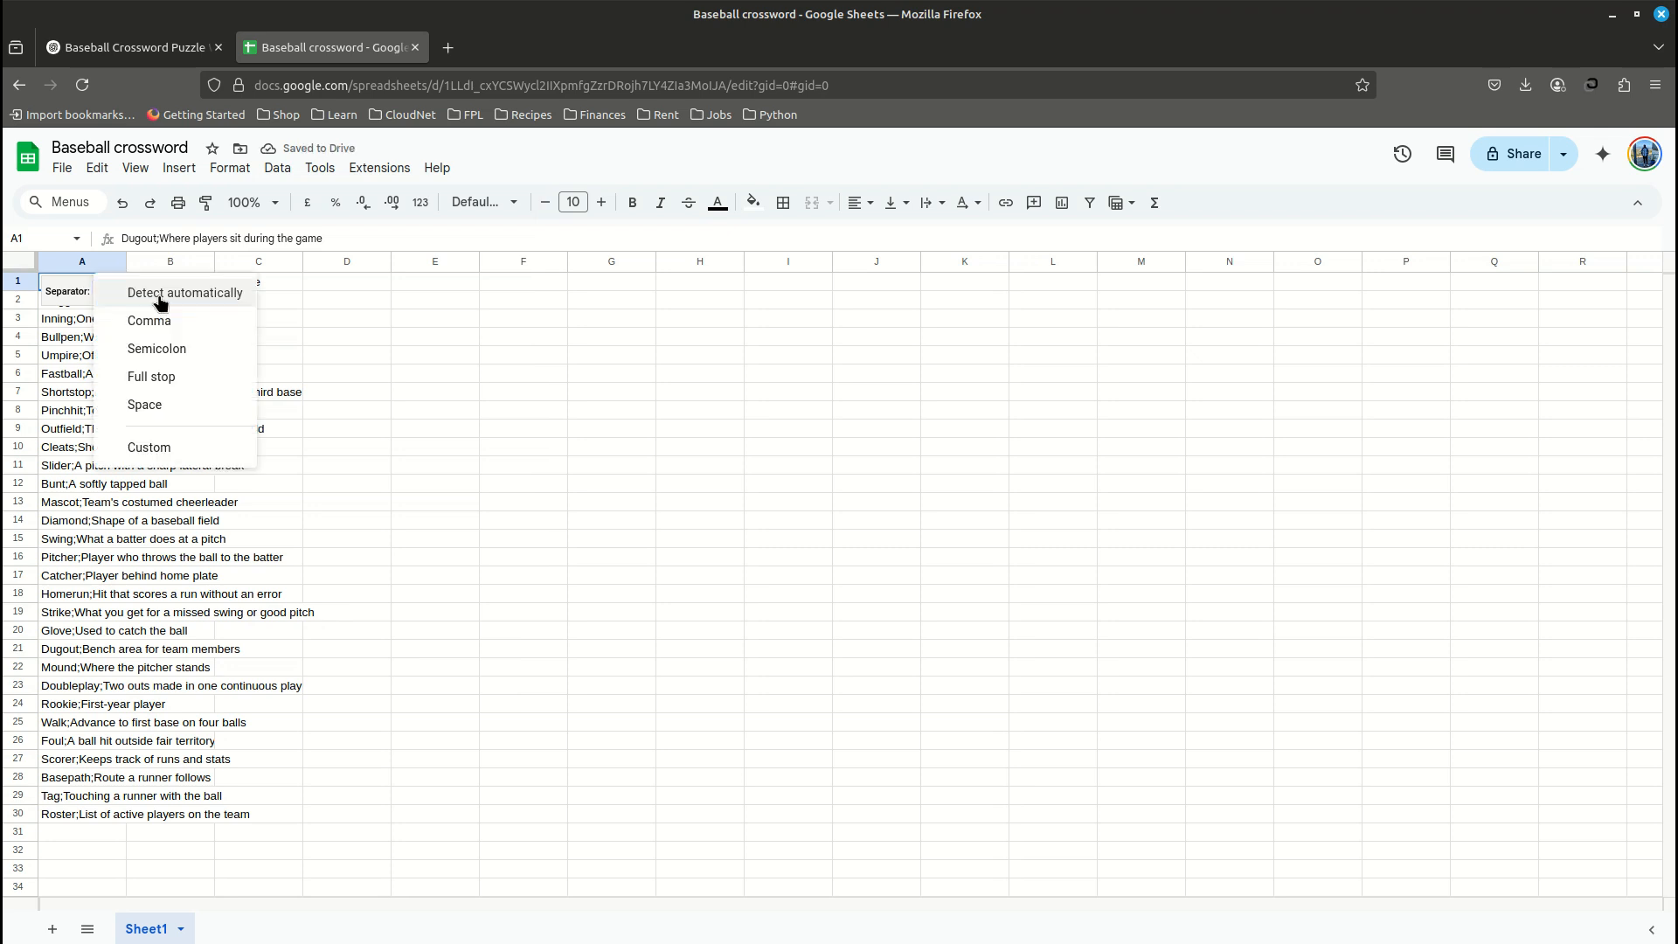
{"action": "left_click", "coordinate": [172, 354]}
{"action": "left_click", "coordinate": [322, 283]}
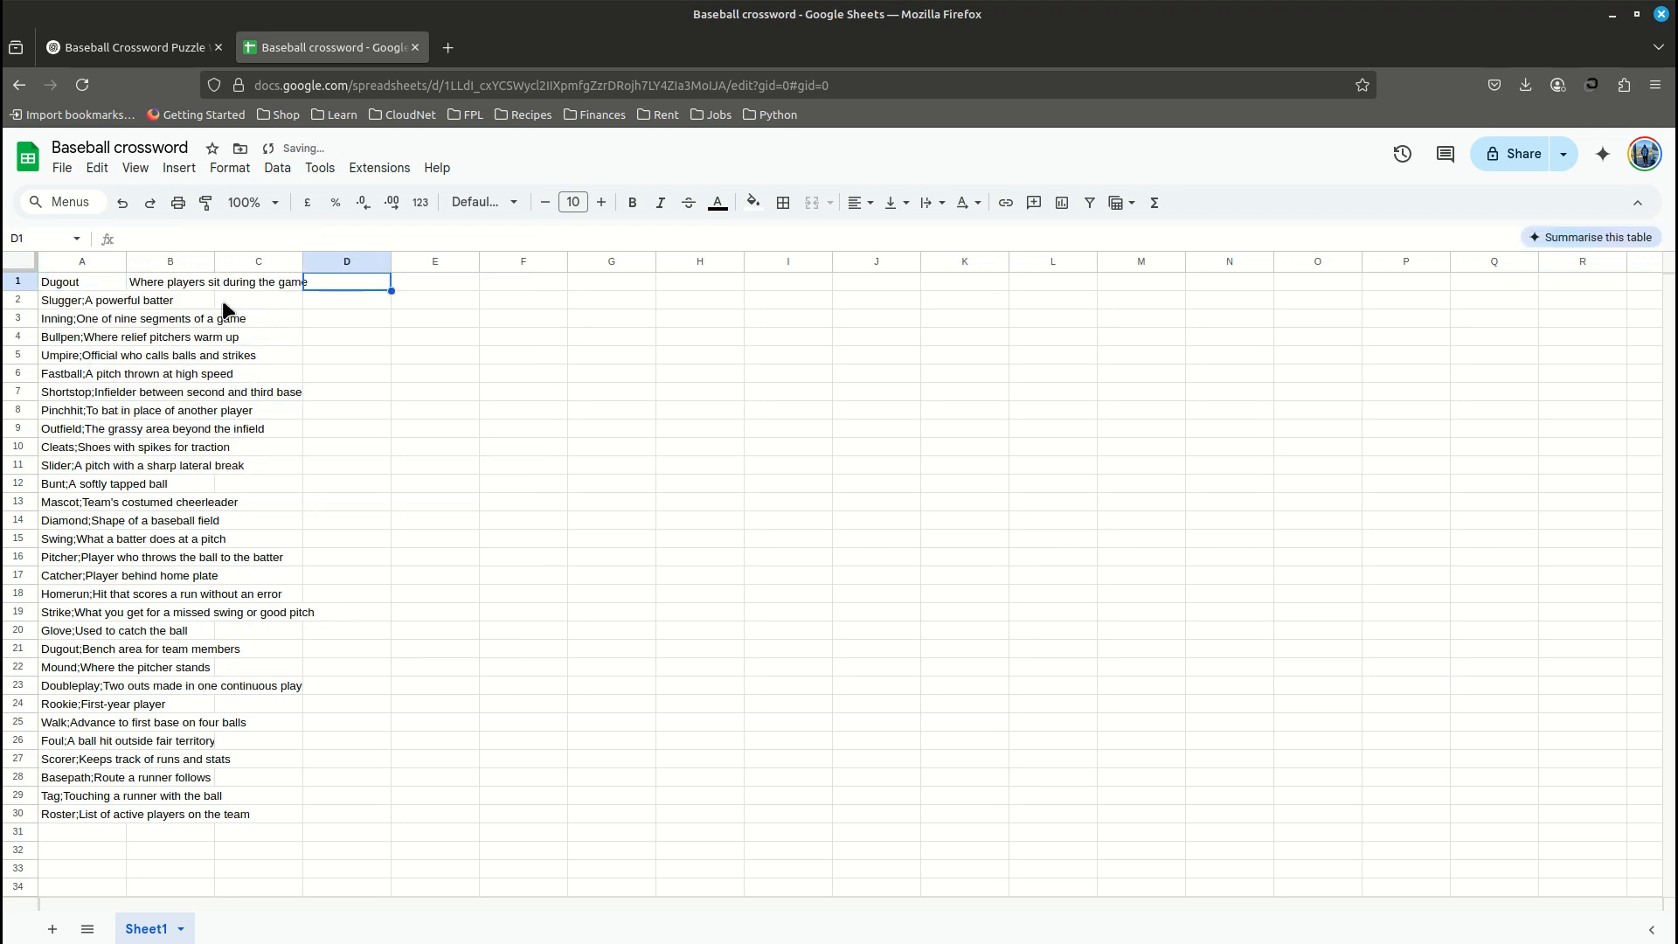
{"action": "left_click", "coordinate": [187, 283]}
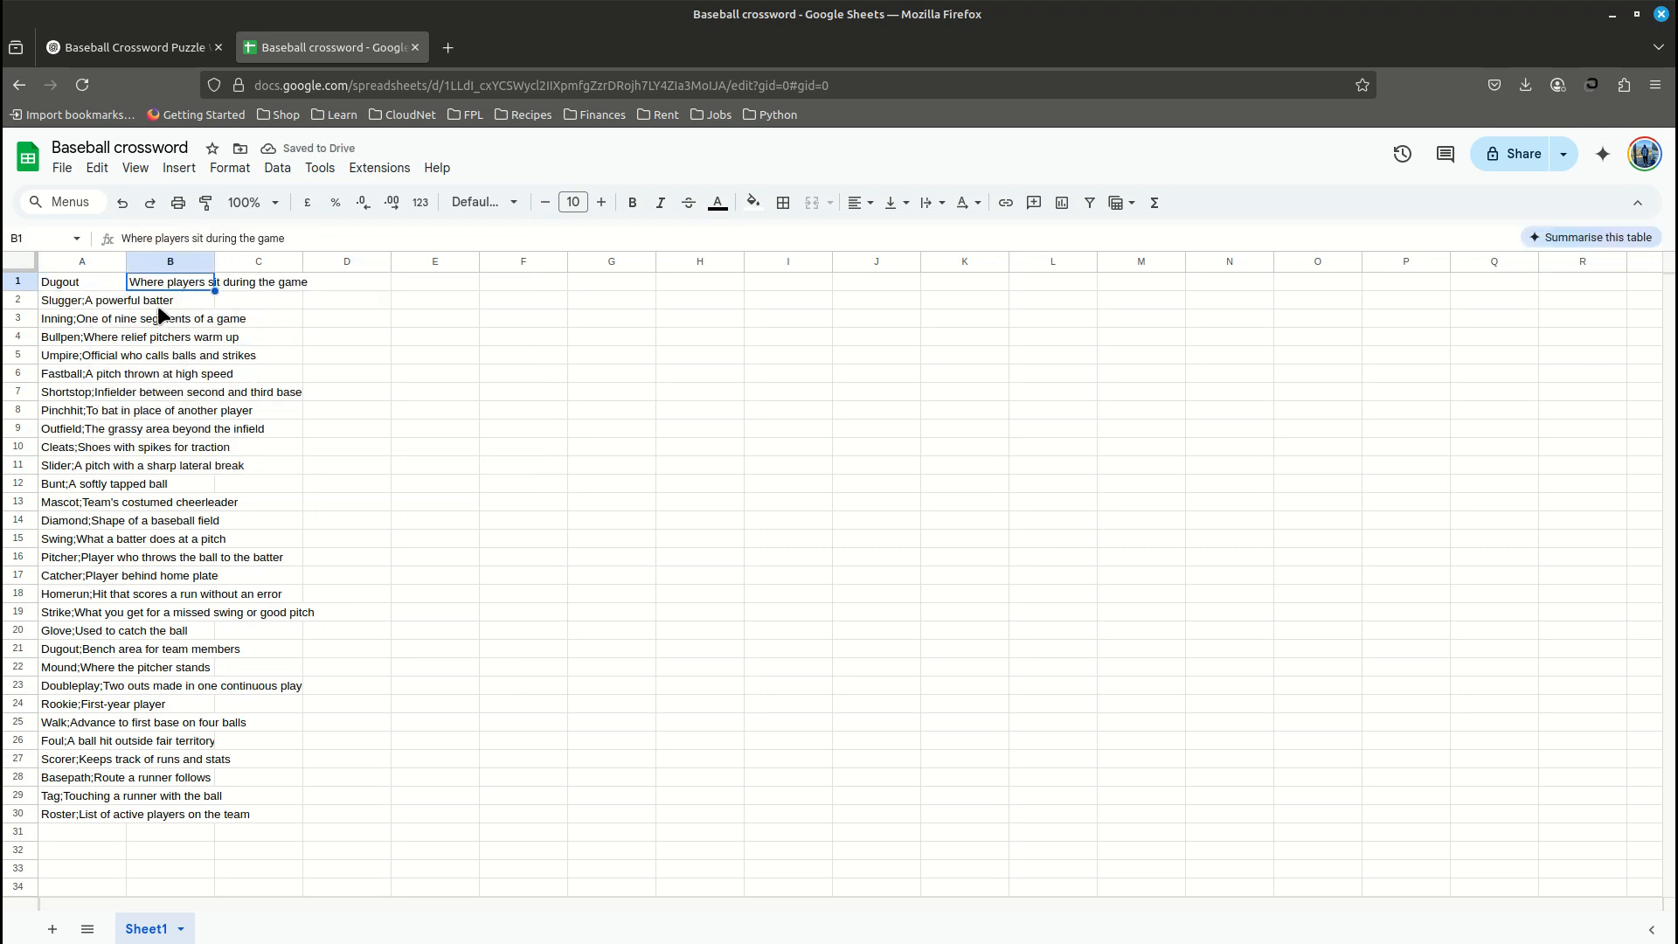
{"action": "left_click", "coordinate": [86, 285]}
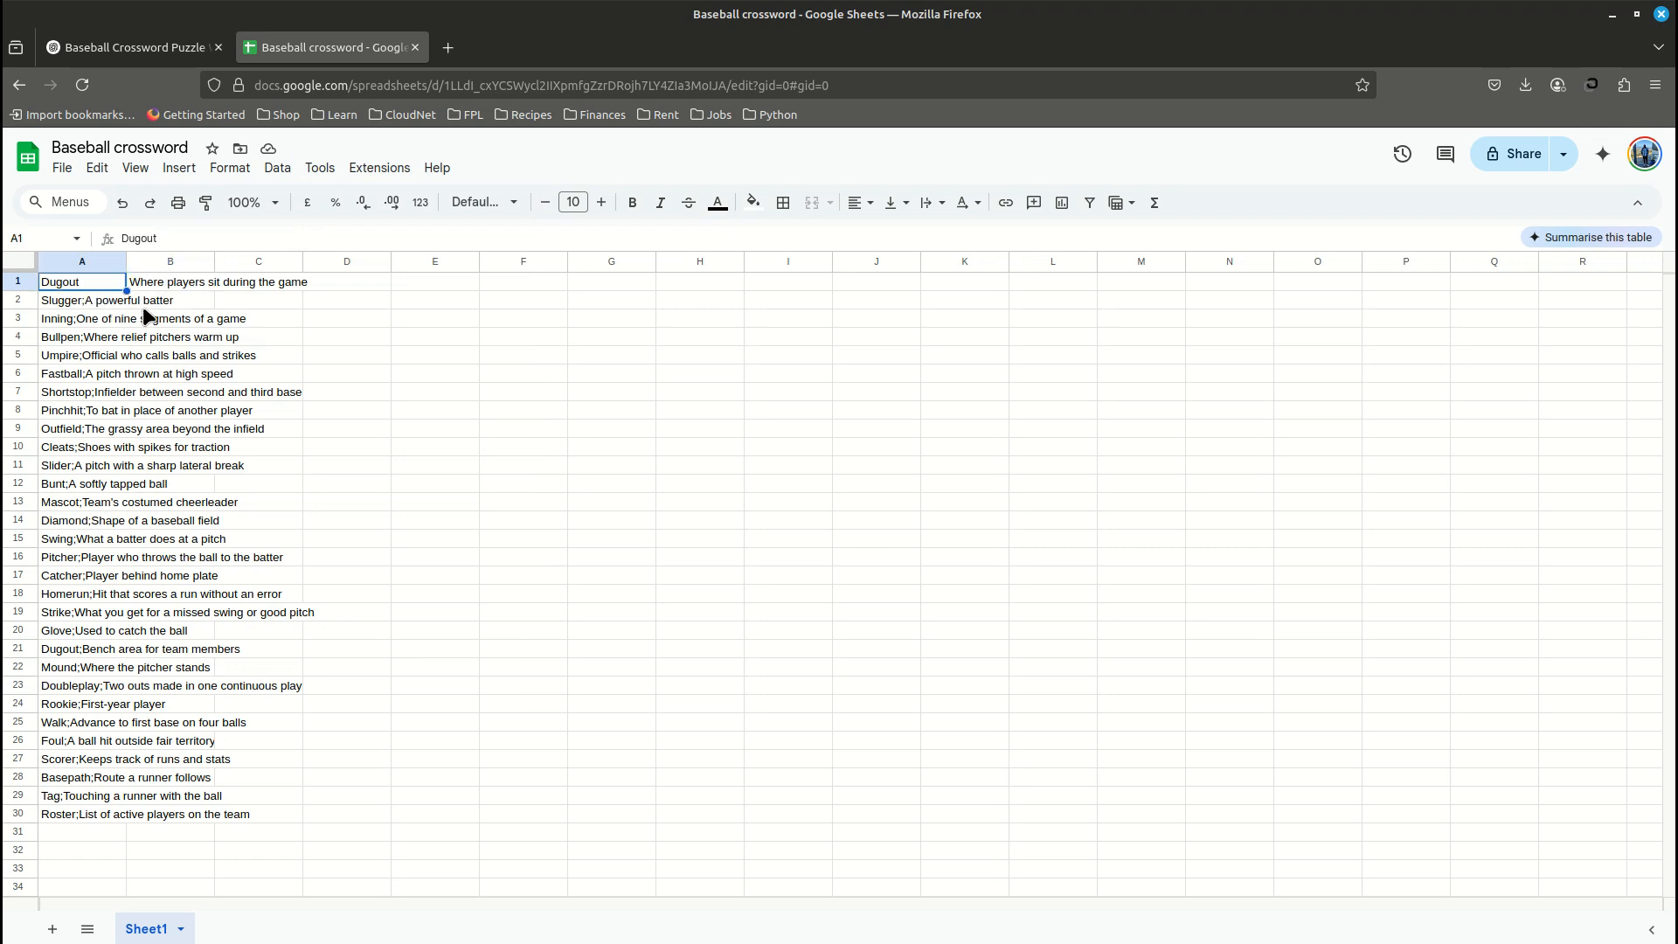
Step: Split the remaining entries, from cell A2 down to A30, into word and clue columns with the Semicolon separator
{"action": "left_click", "coordinate": [177, 298]}
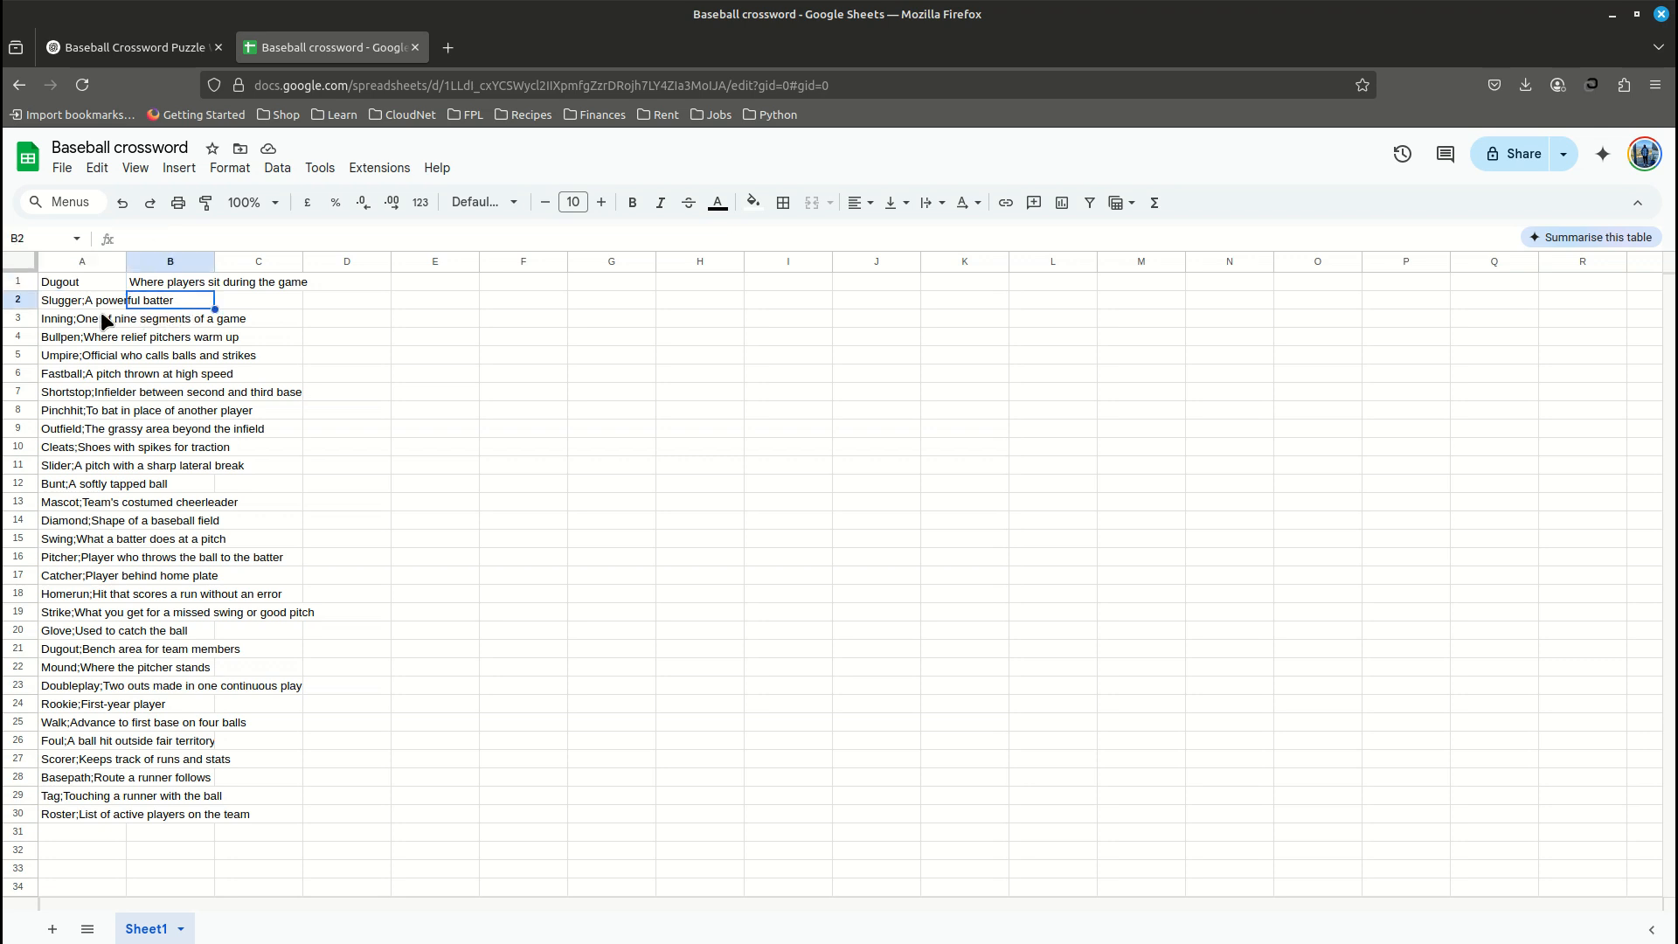
{"action": "double_click", "coordinate": [56, 300]}
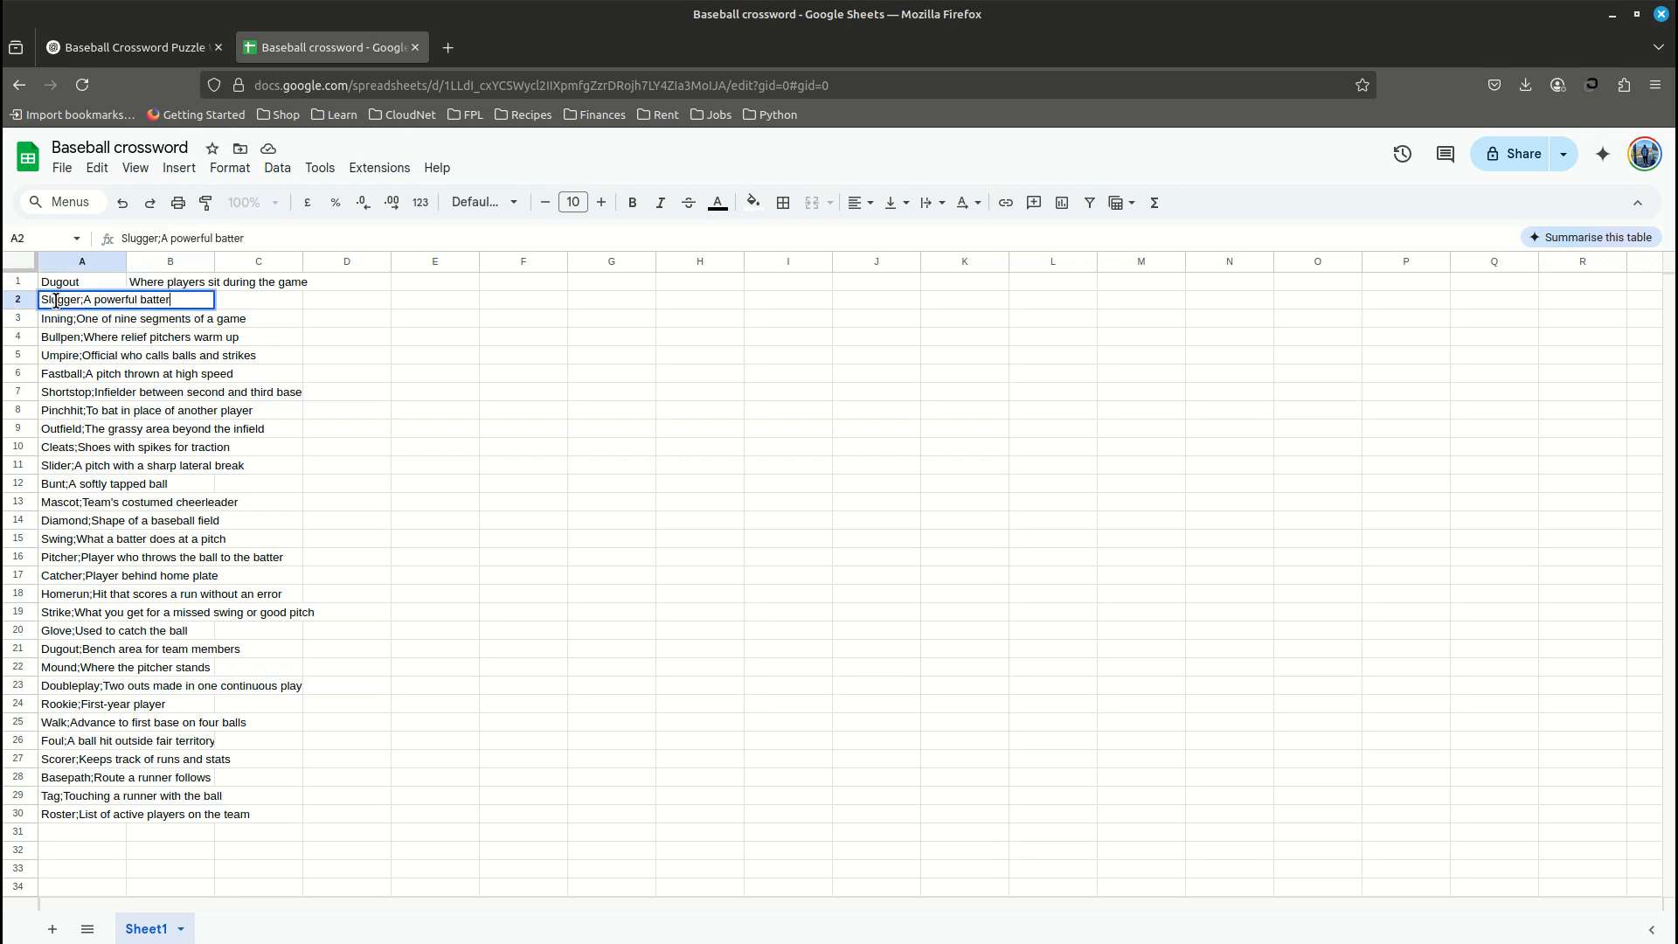
{"action": "left_click_drag", "start_coordinate": [179, 300], "coordinate": [41, 302]}
{"action": "left_click", "coordinate": [181, 299]}
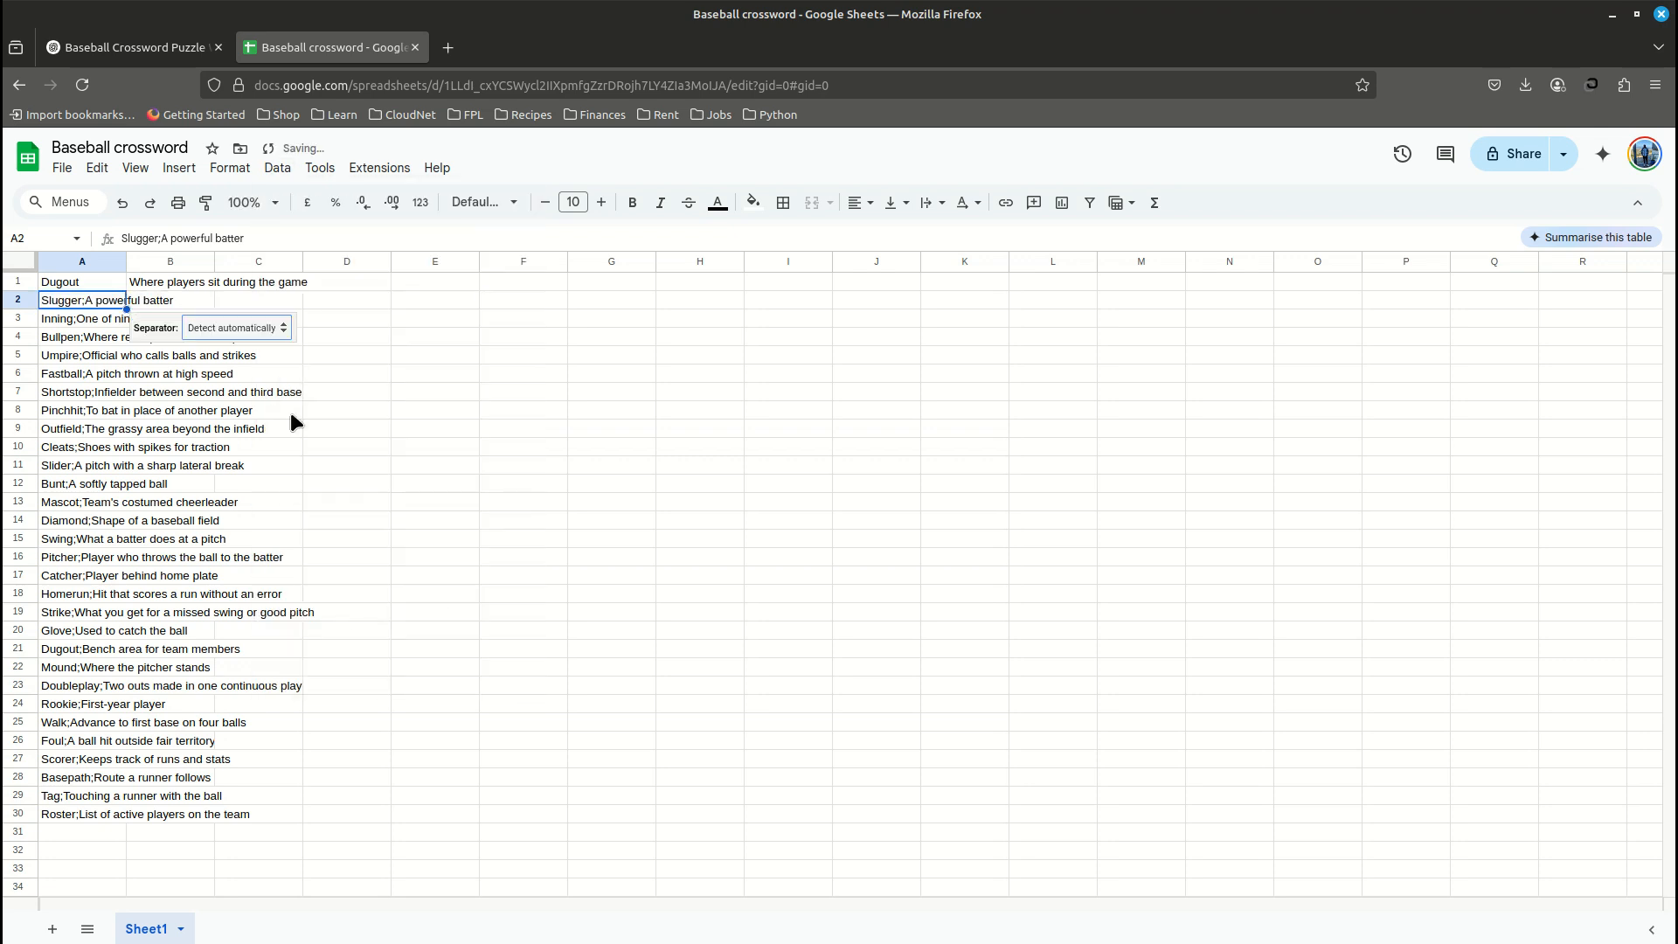
{"action": "left_click", "coordinate": [246, 328]}
{"action": "left_click", "coordinate": [275, 386]}
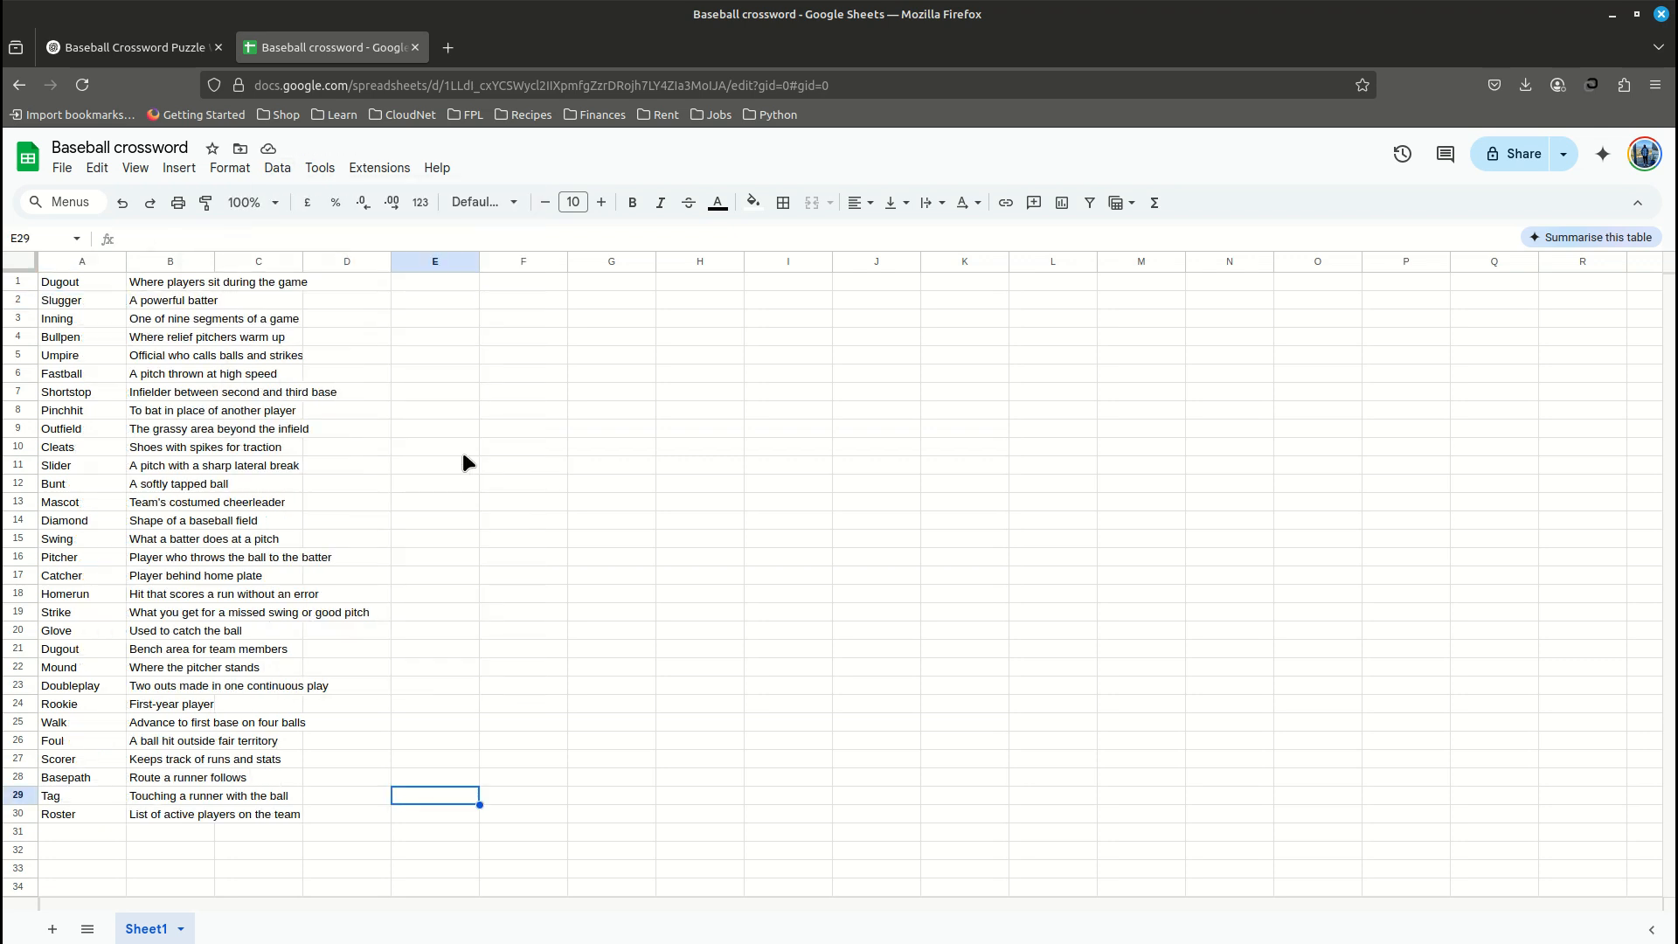
Step: Open the download options for the Baseball crossword spreadsheet
{"action": "left_click", "coordinate": [60, 283]}
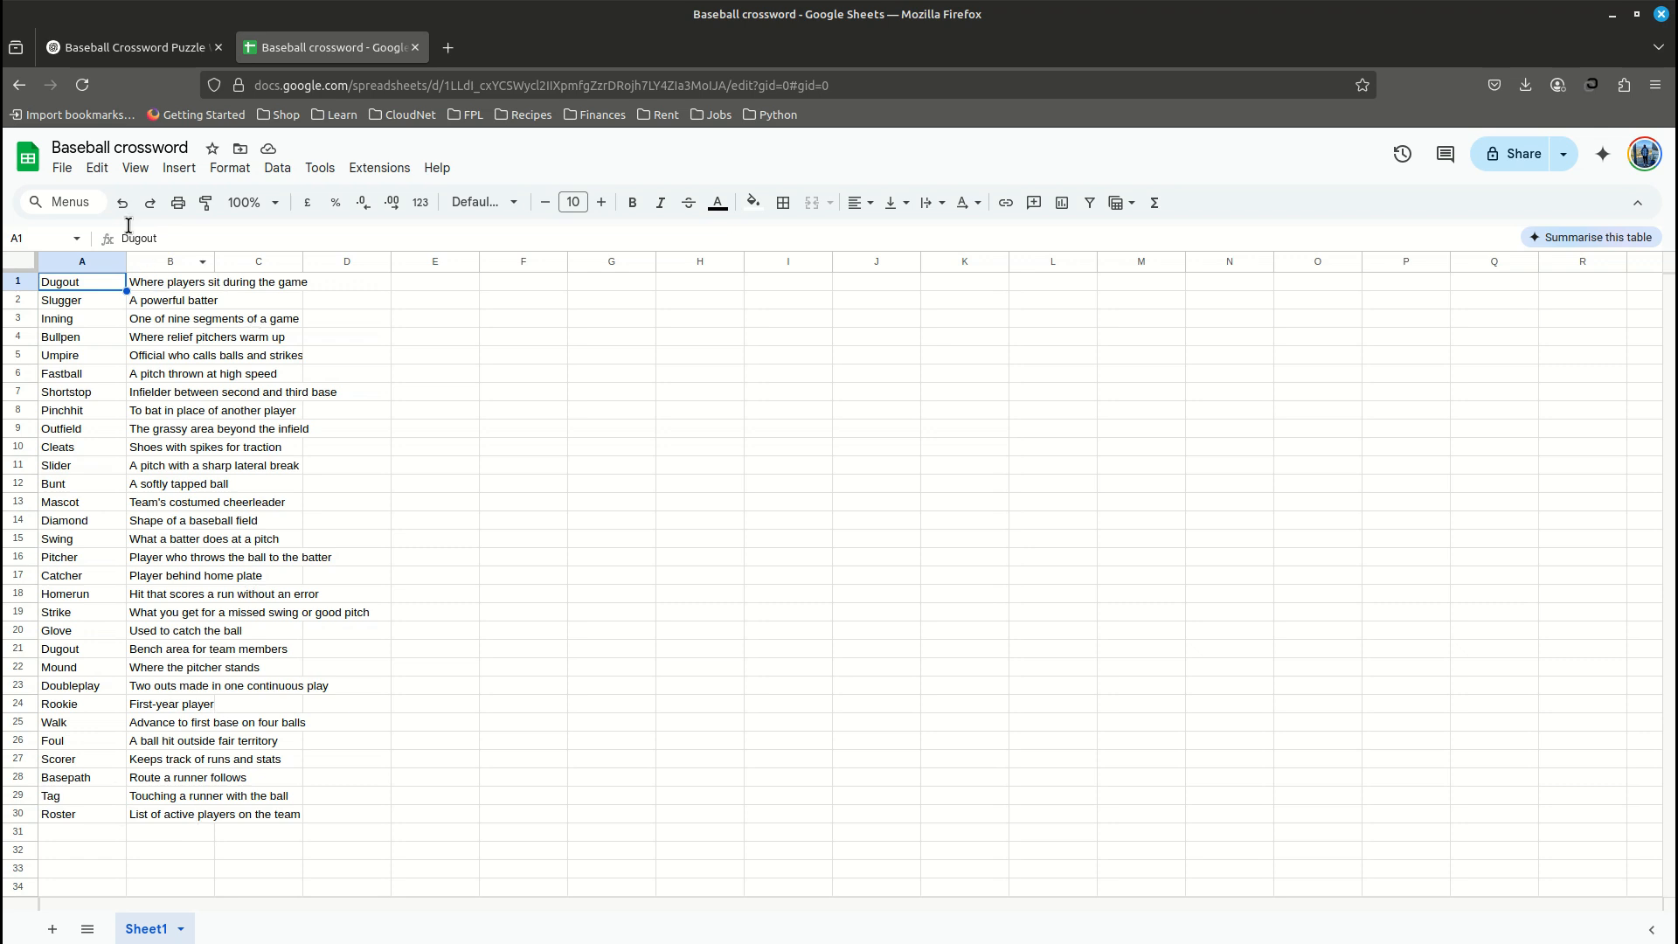
{"action": "left_click", "coordinate": [59, 171]}
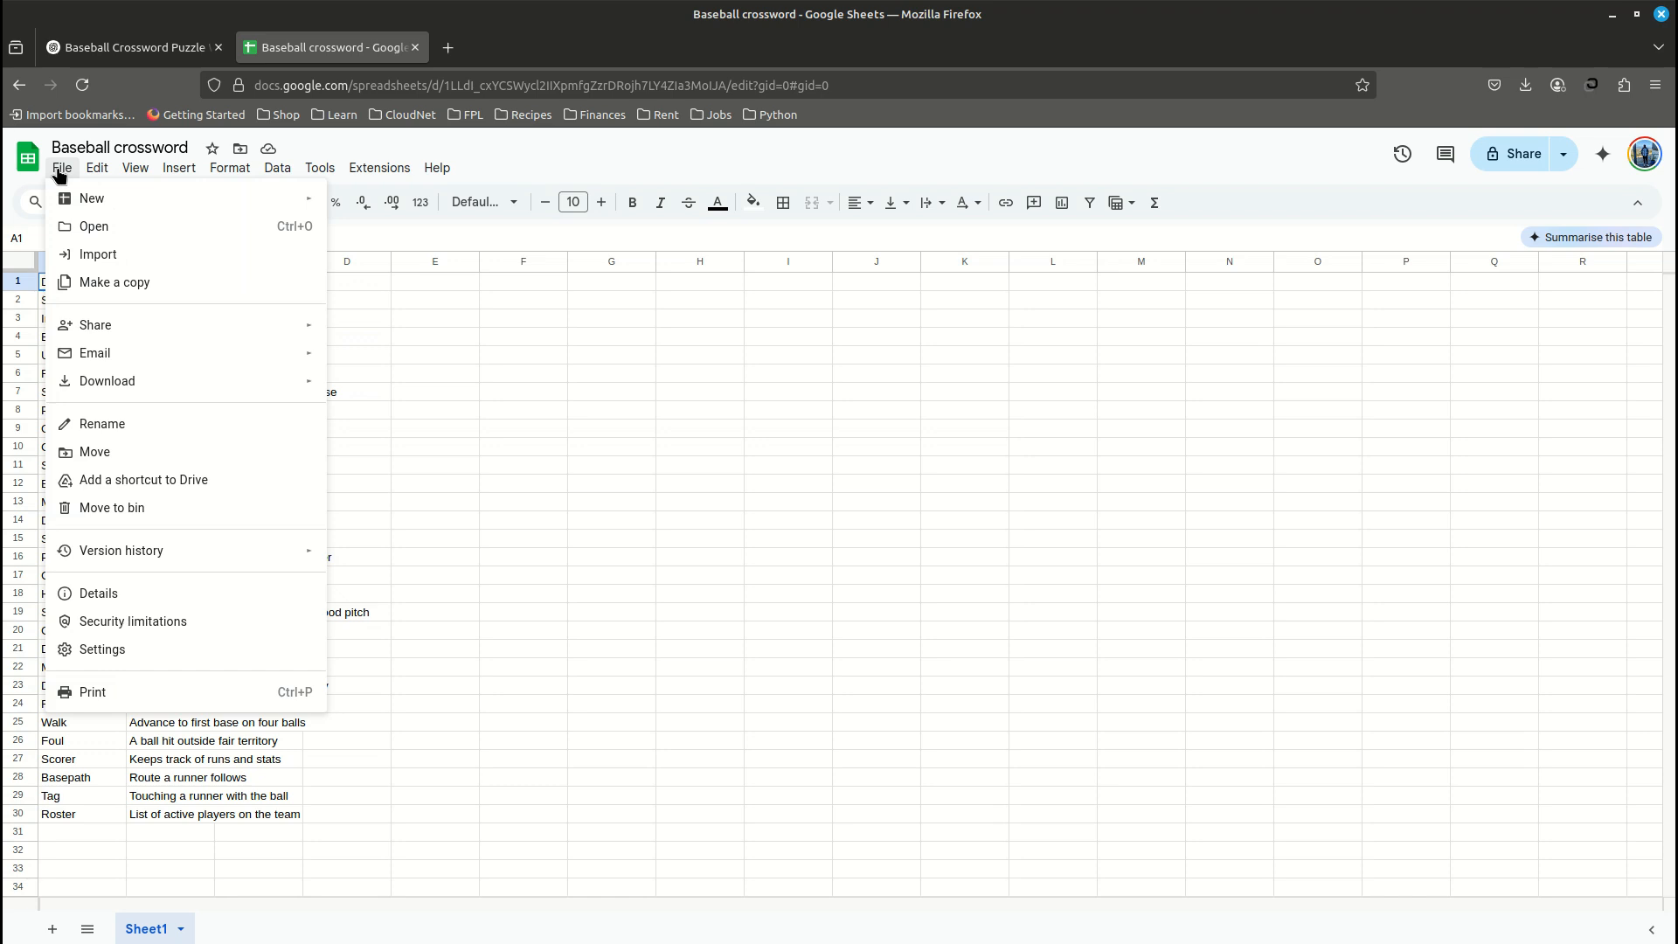
{"action": "mouse_move", "coordinate": [140, 396]}
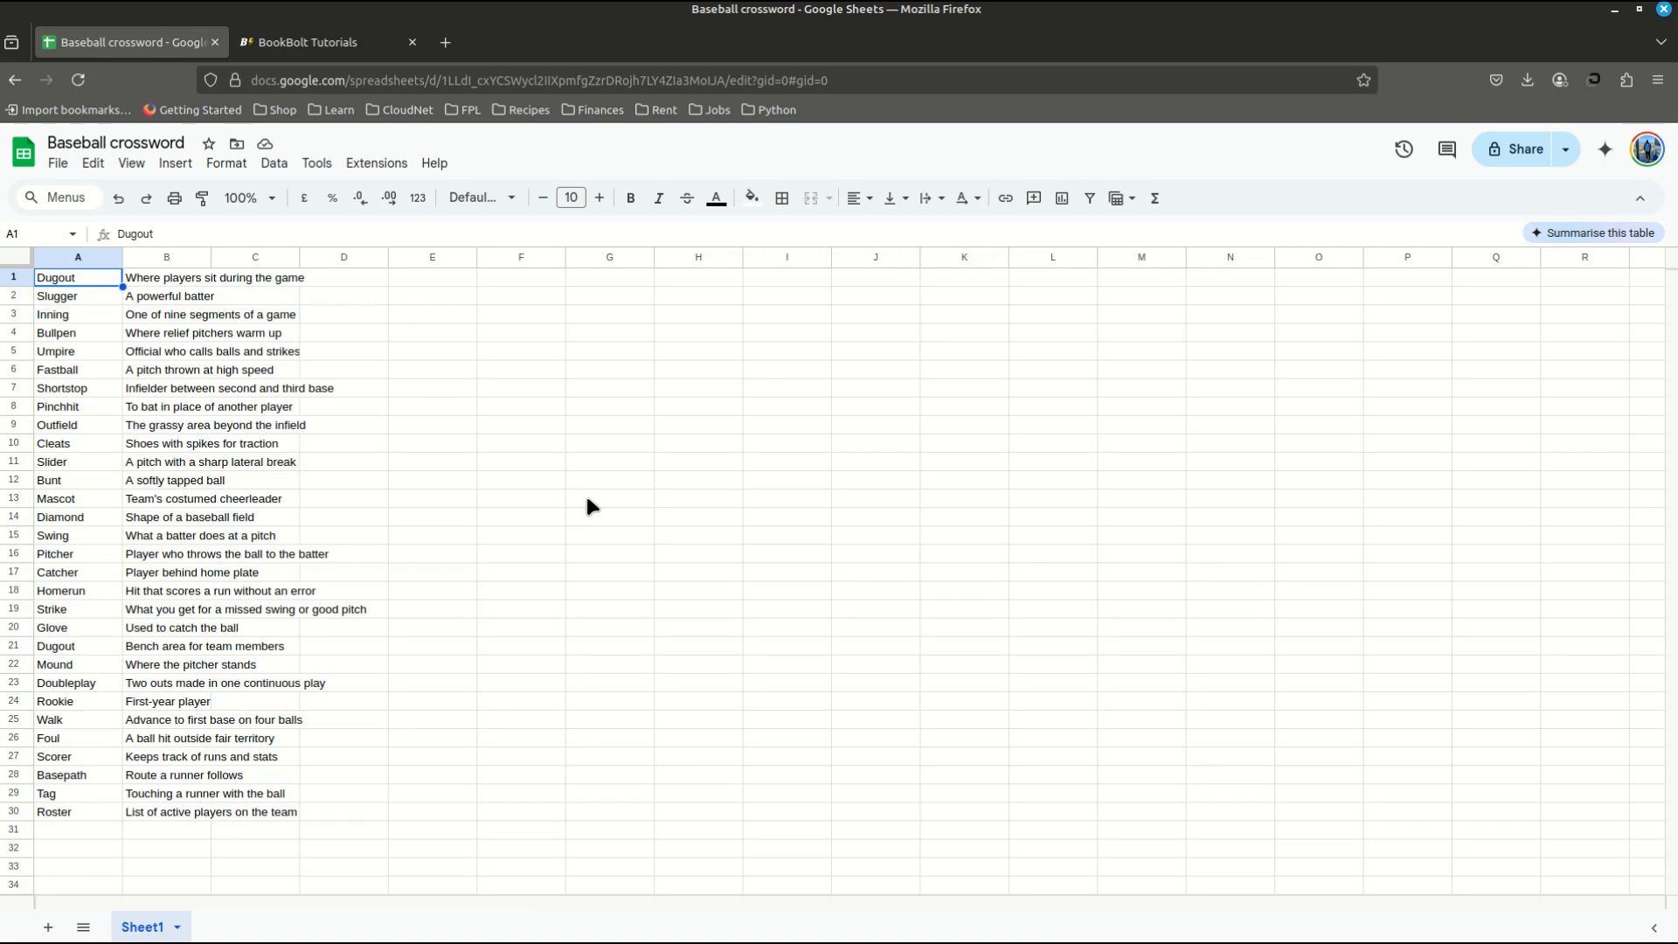
Step: Switch to the Book Bolt members site and open Book Bolt Studio from the account options
{"action": "left_click", "coordinate": [284, 48]}
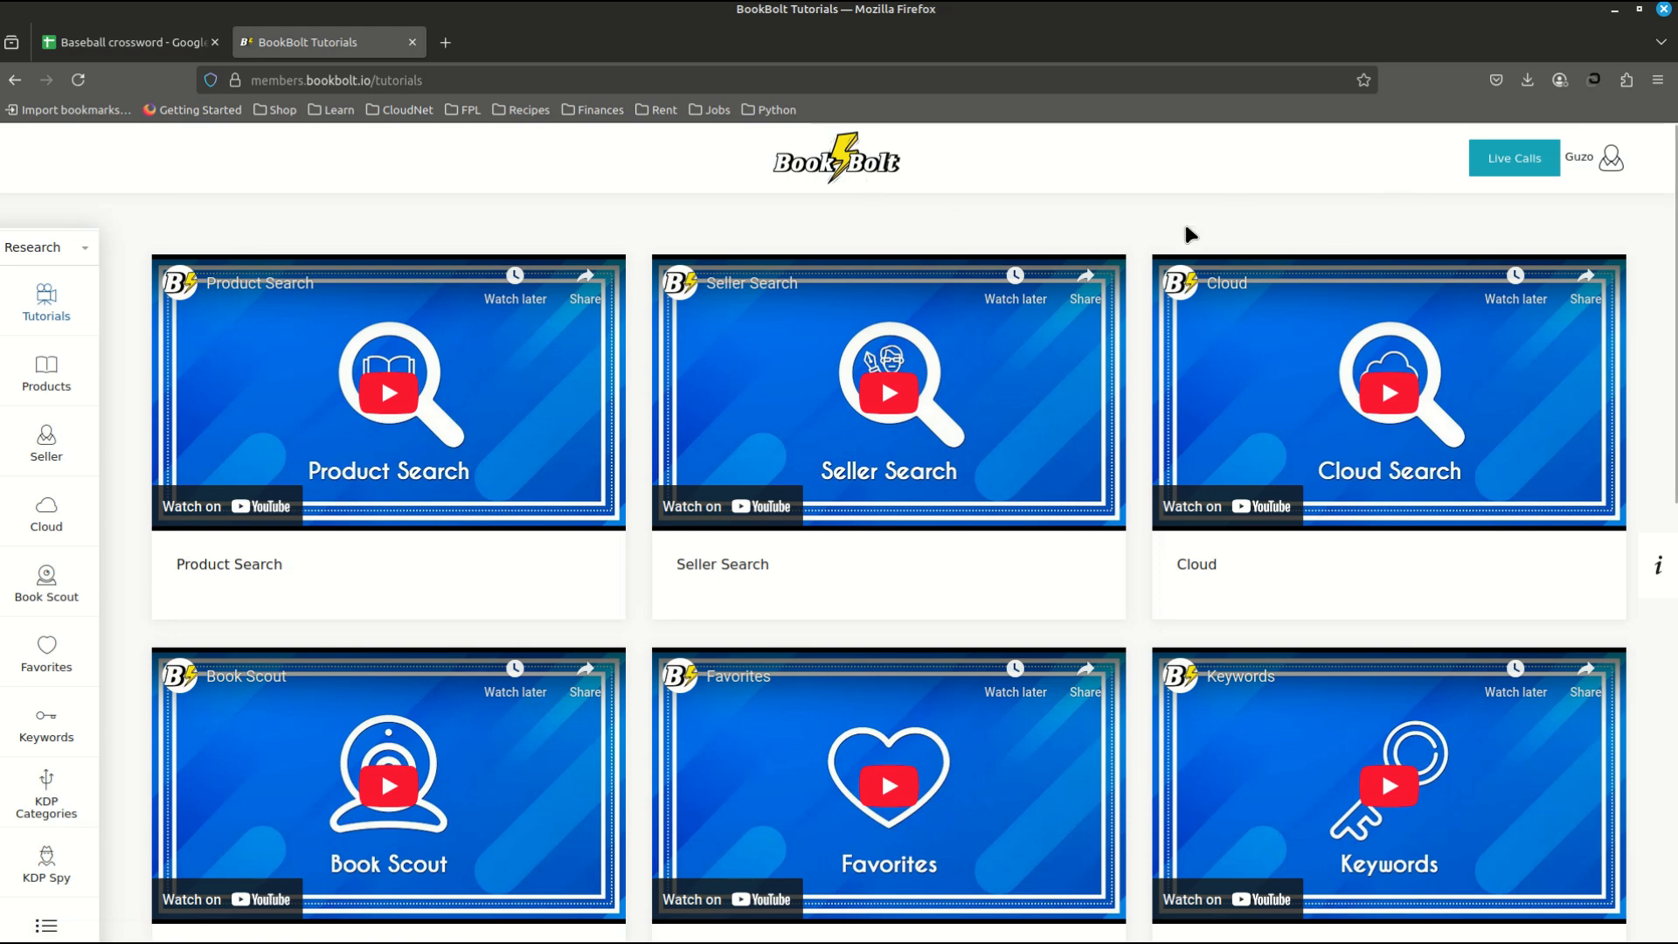
{"action": "left_click", "coordinate": [1580, 160]}
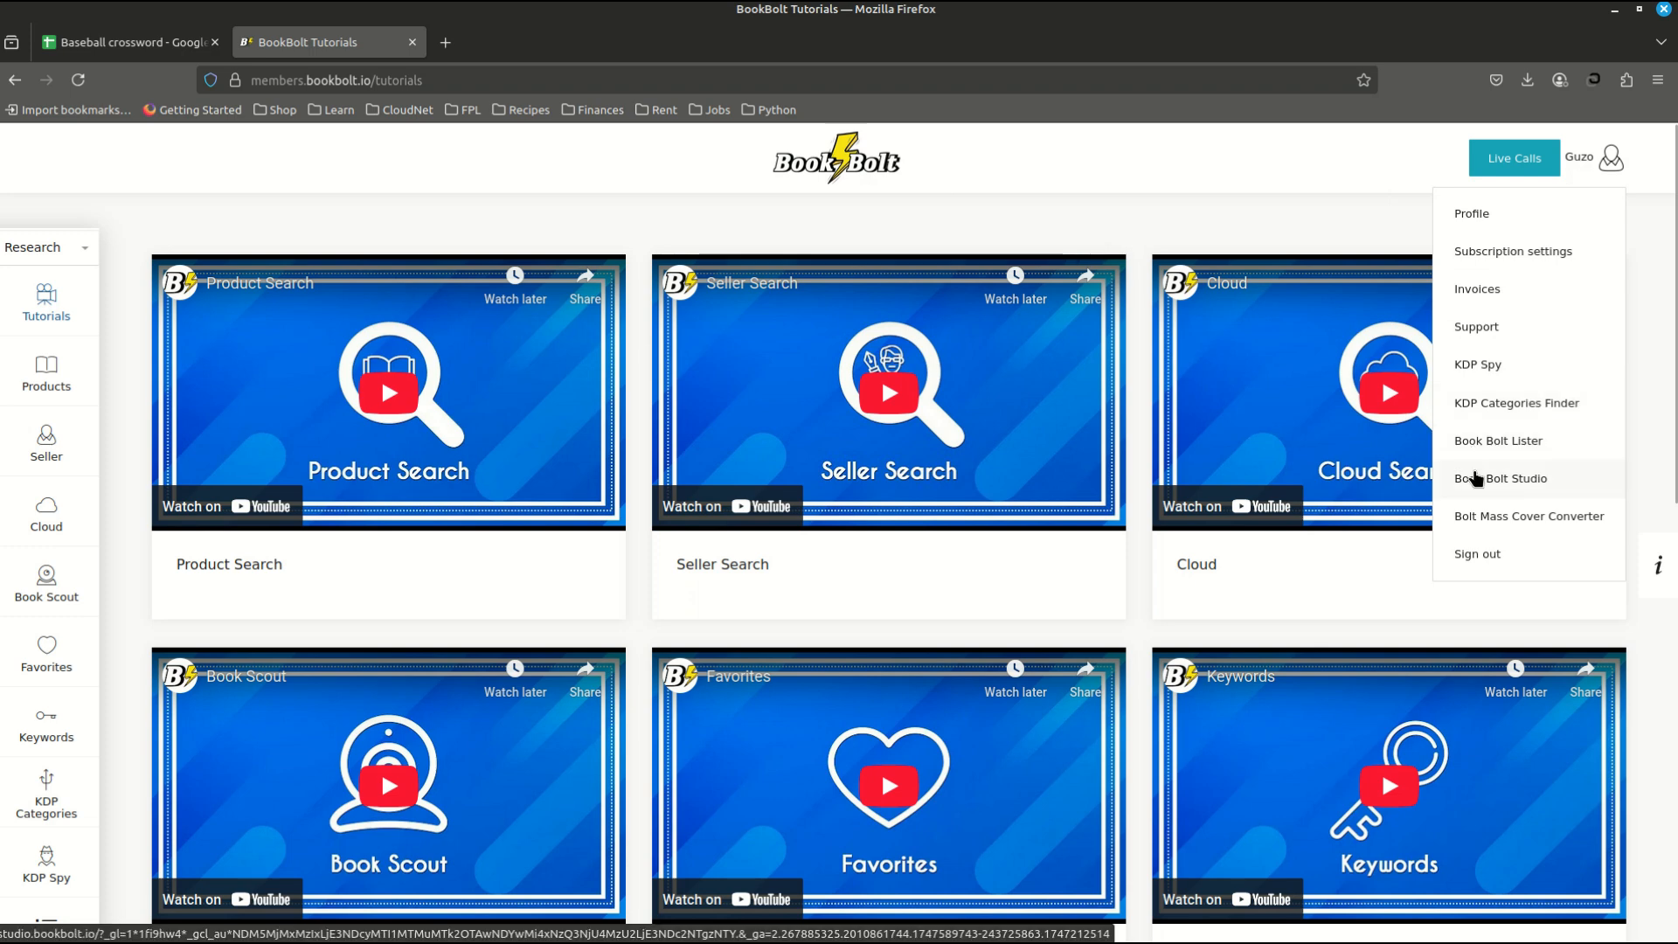
{"action": "left_click", "coordinate": [1491, 482]}
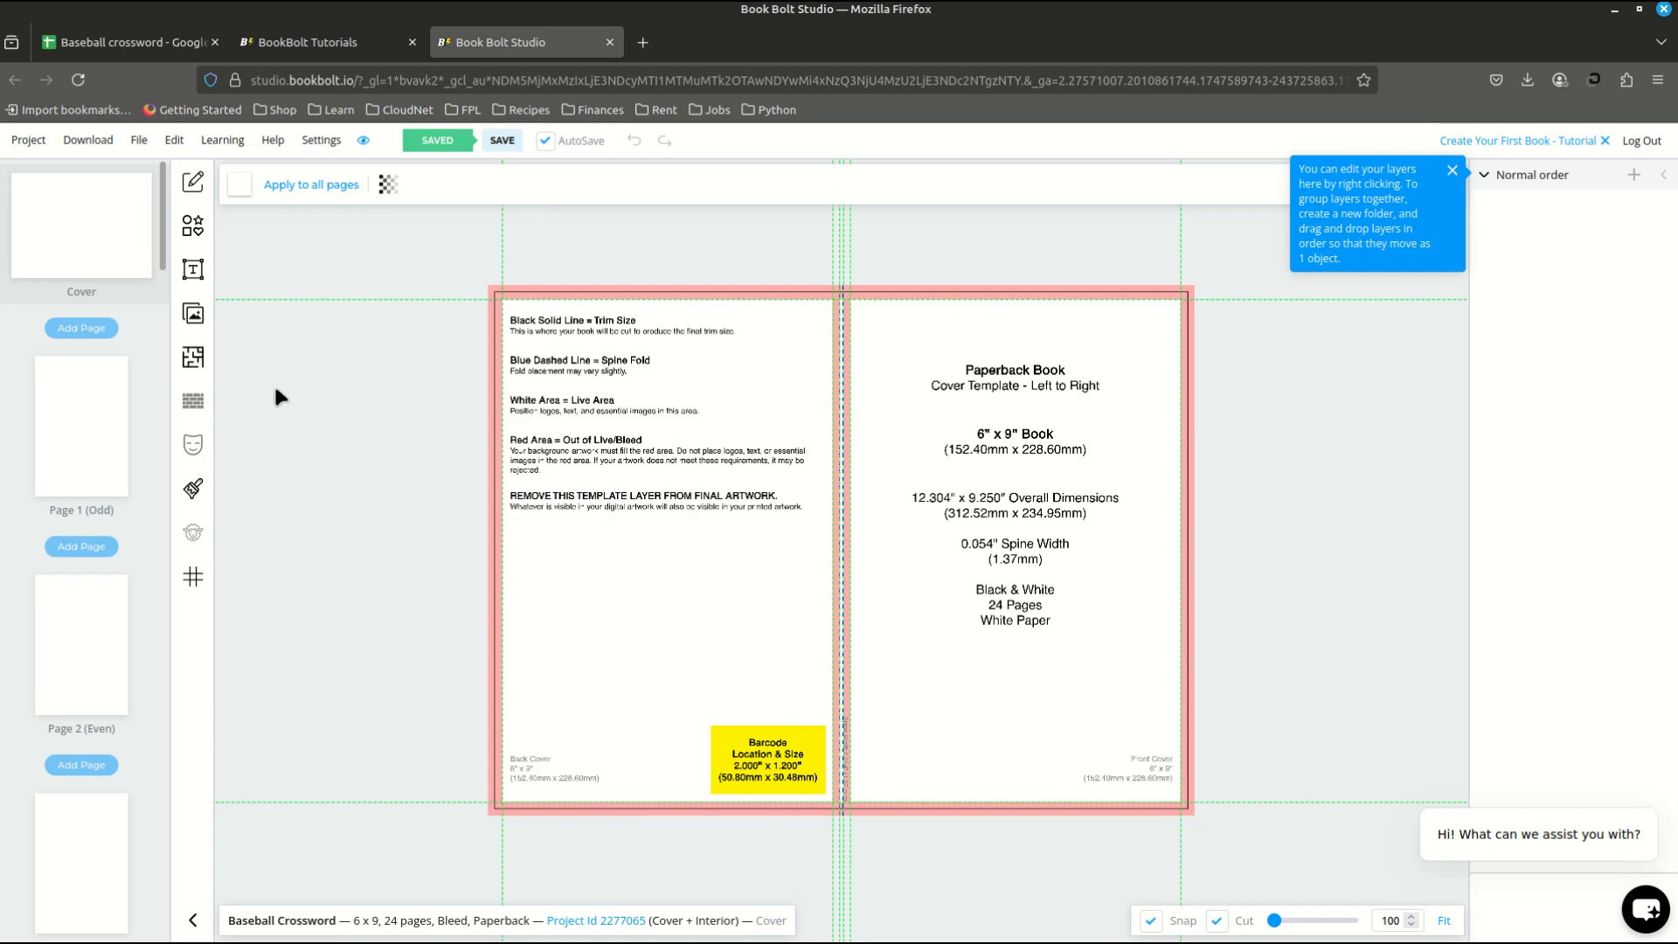
{"action": "left_click", "coordinate": [24, 146]}
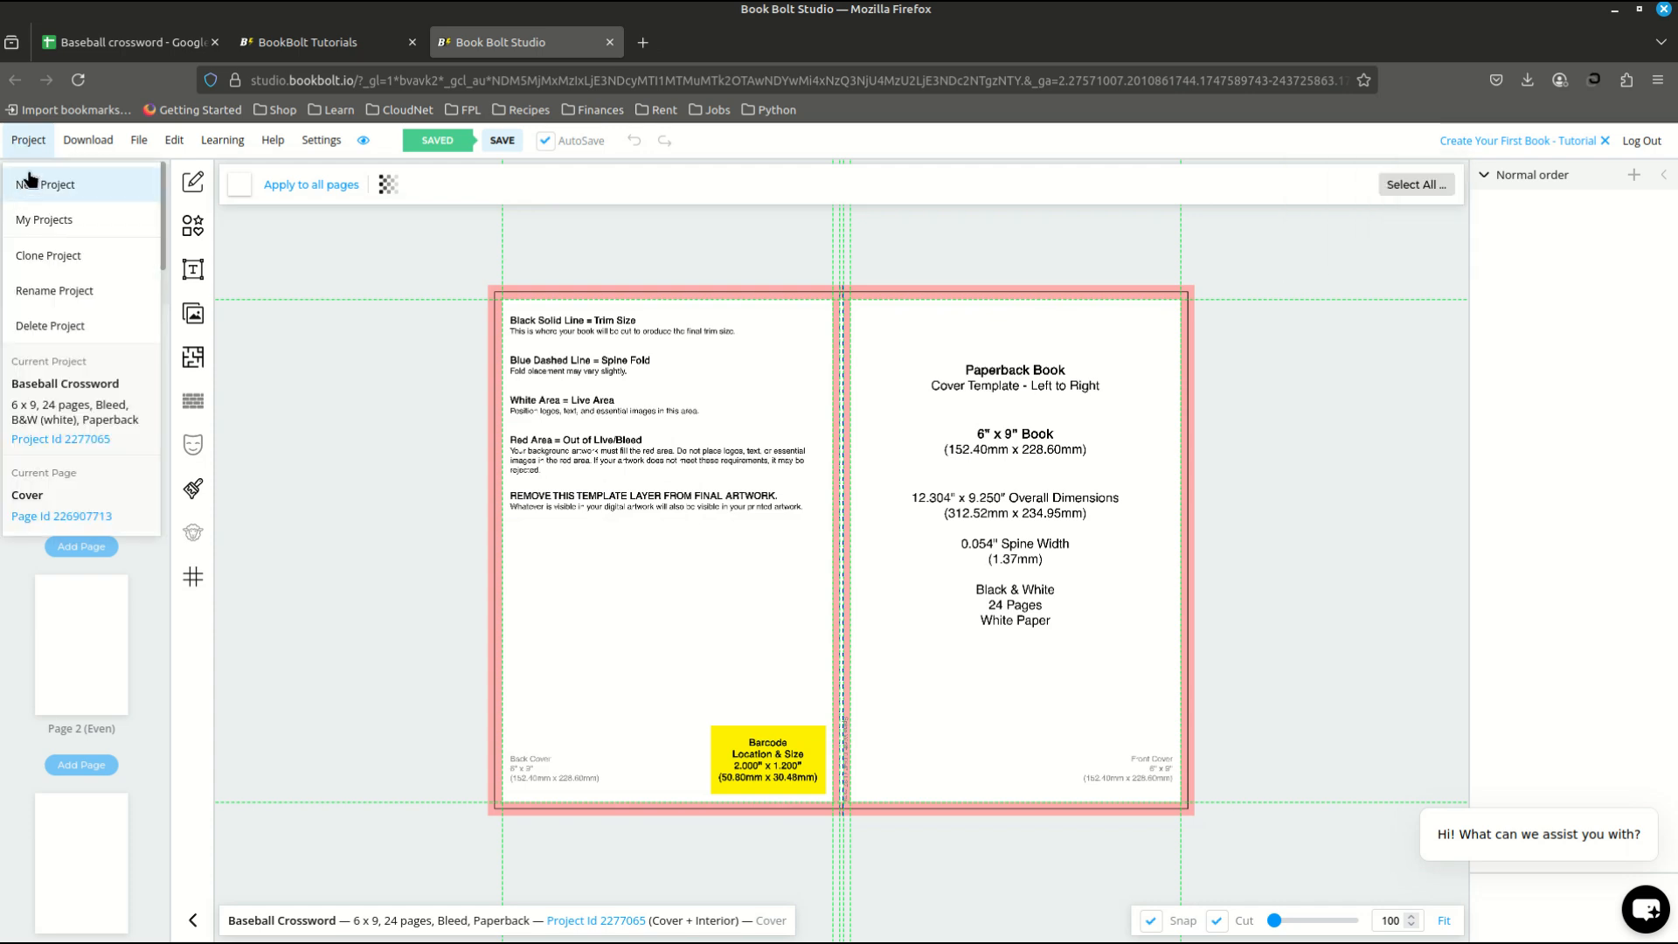
{"action": "left_click", "coordinate": [34, 184]}
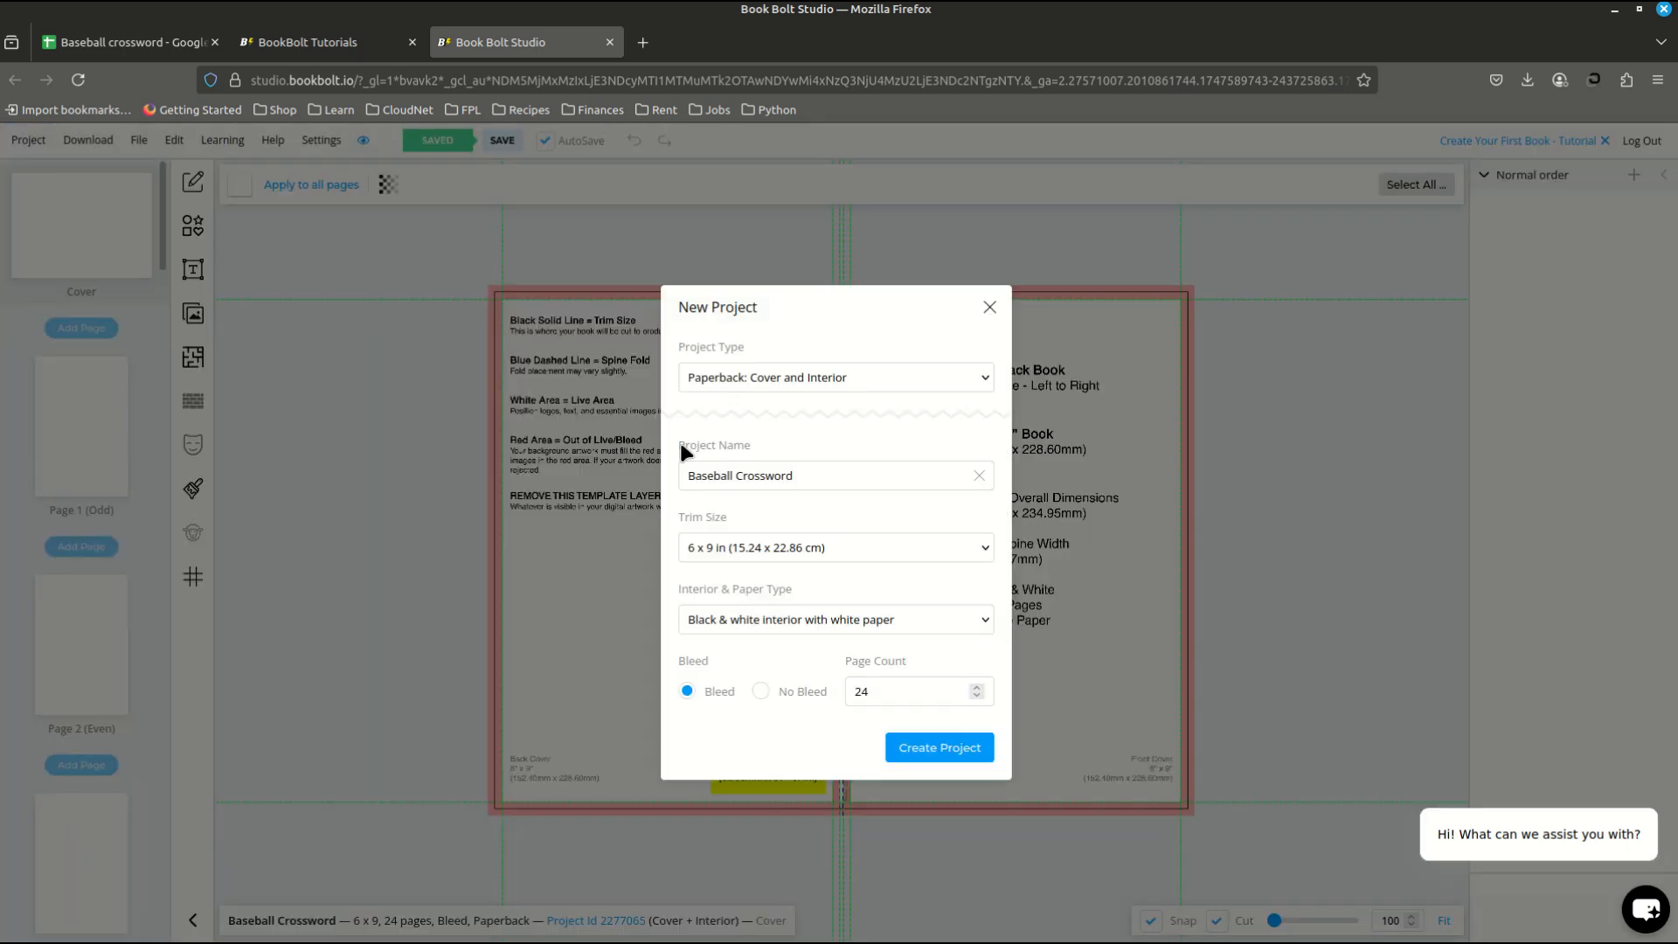
{"action": "left_click", "coordinate": [816, 551]}
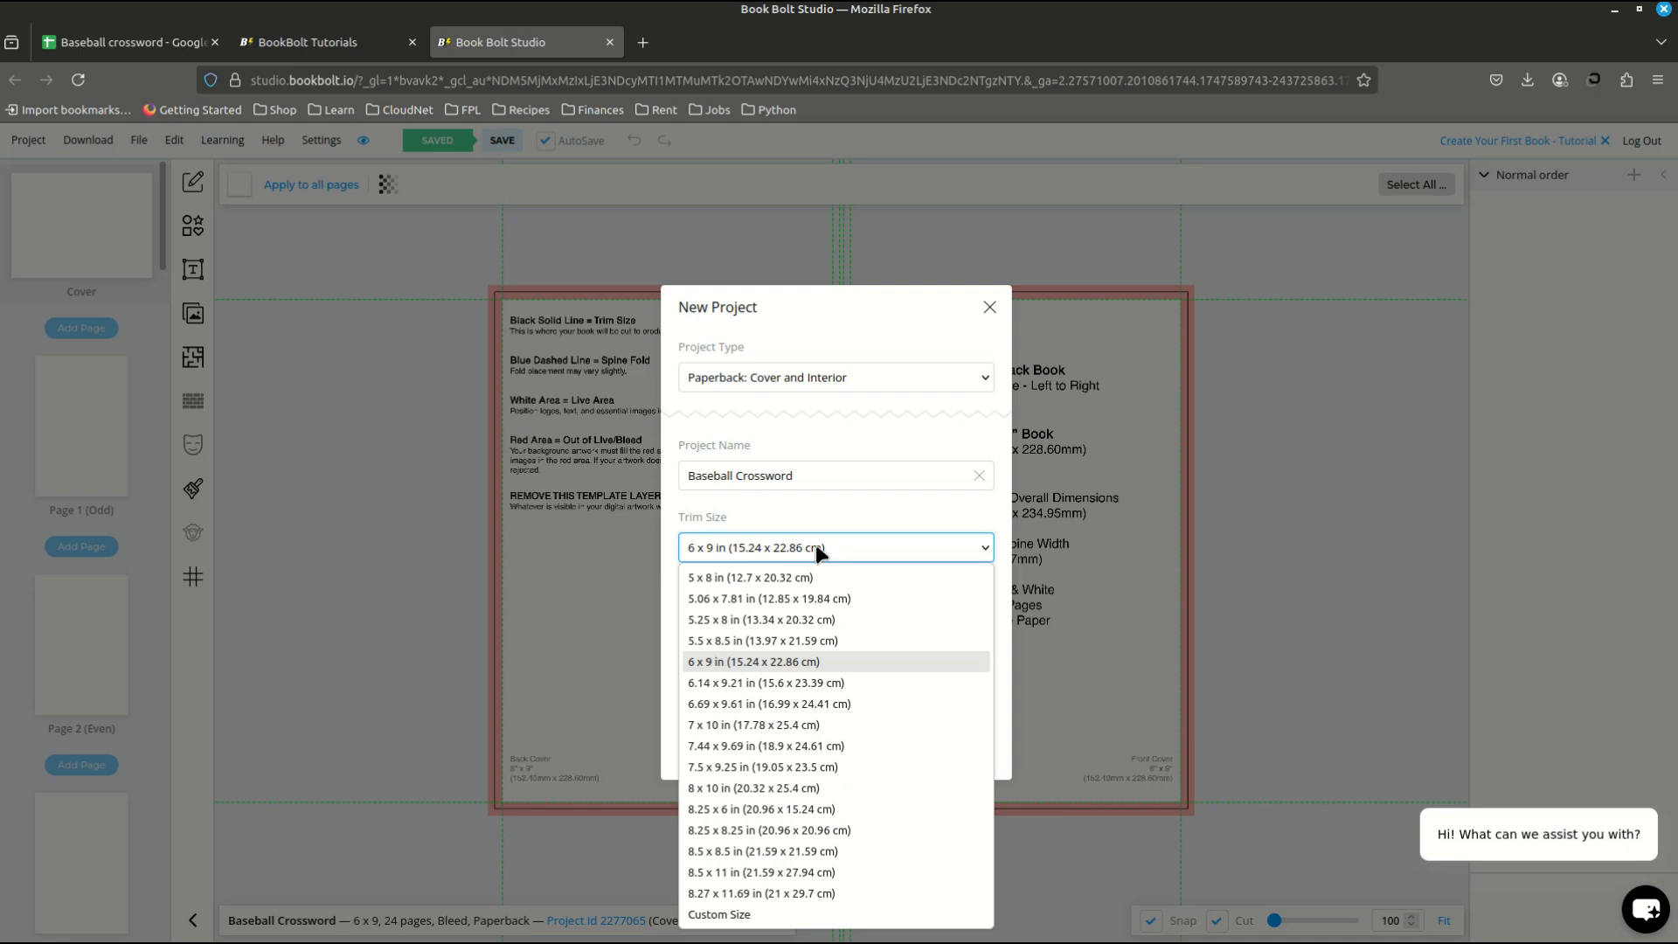
{"action": "left_click", "coordinate": [818, 551]}
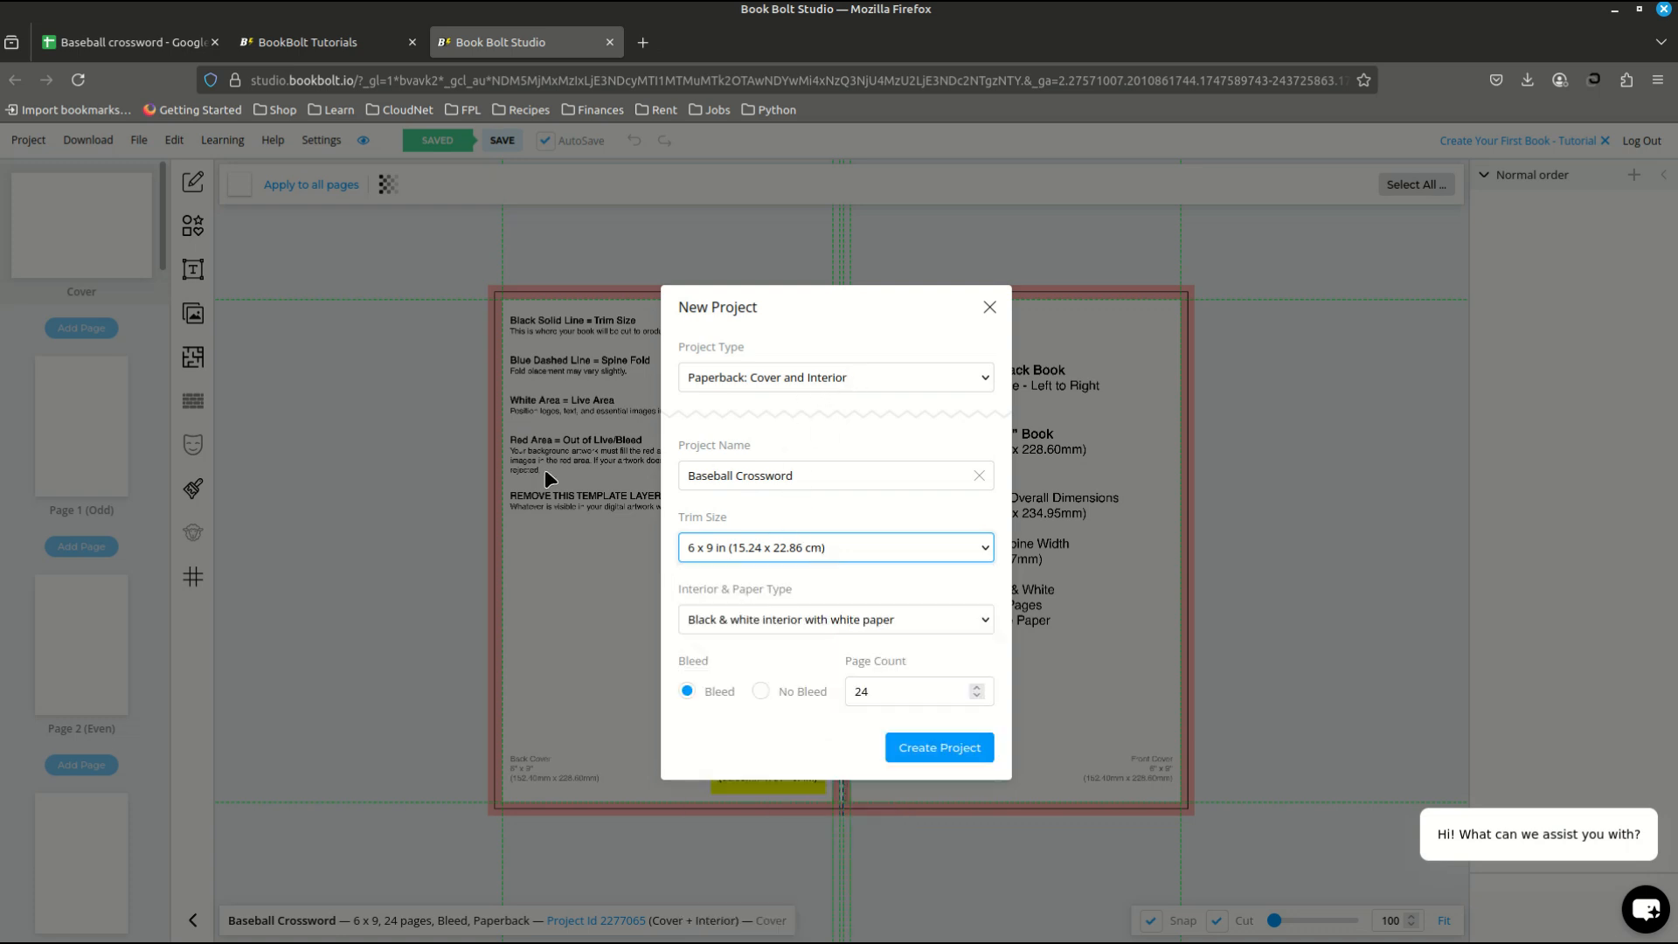
{"action": "left_click", "coordinate": [989, 308]}
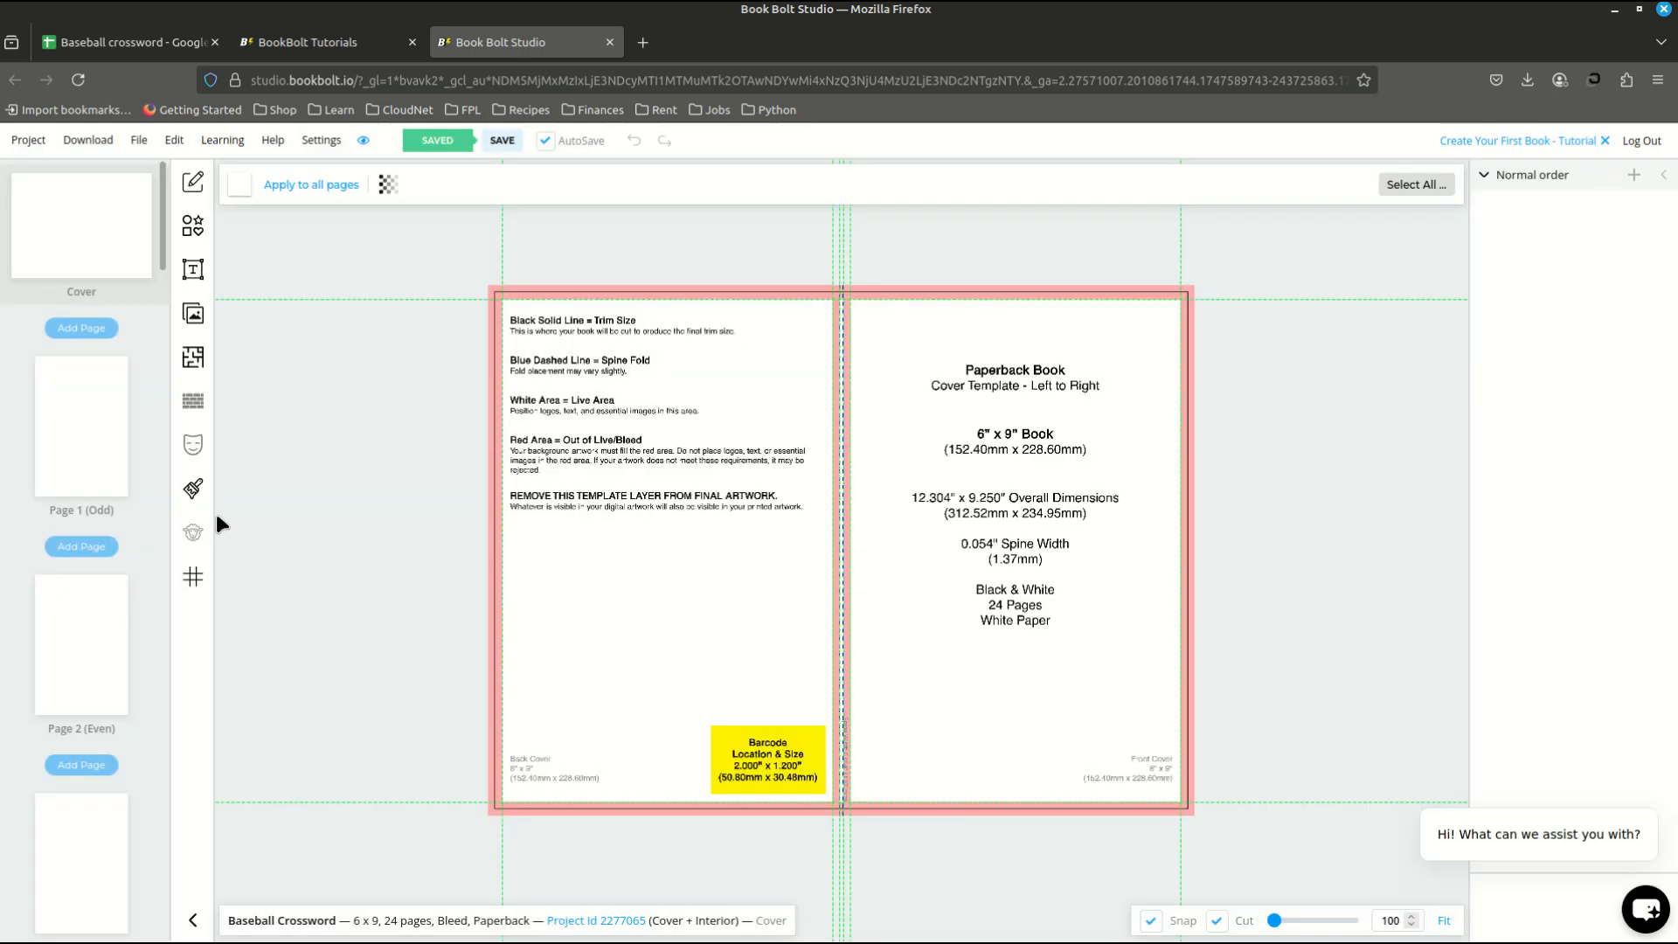
Step: Open Page 1 (Odd) of the Baseball Crossword project and choose the Crossword template from the Interior Templates Library
{"action": "left_click", "coordinate": [67, 445]}
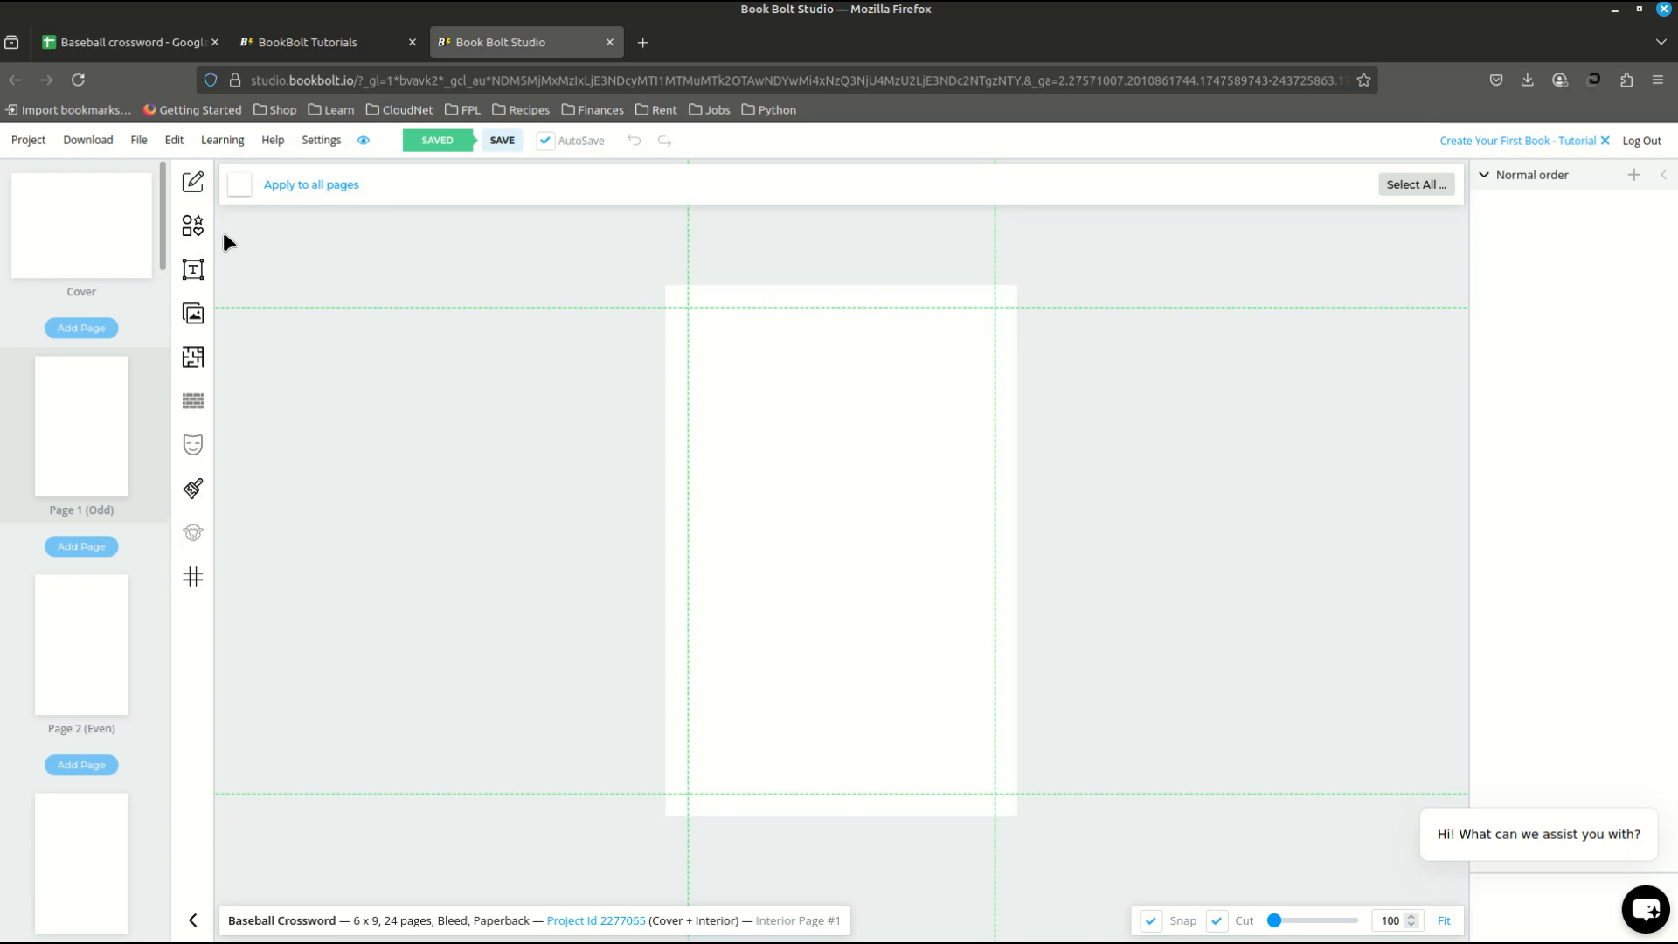
{"action": "left_click", "coordinate": [194, 364]}
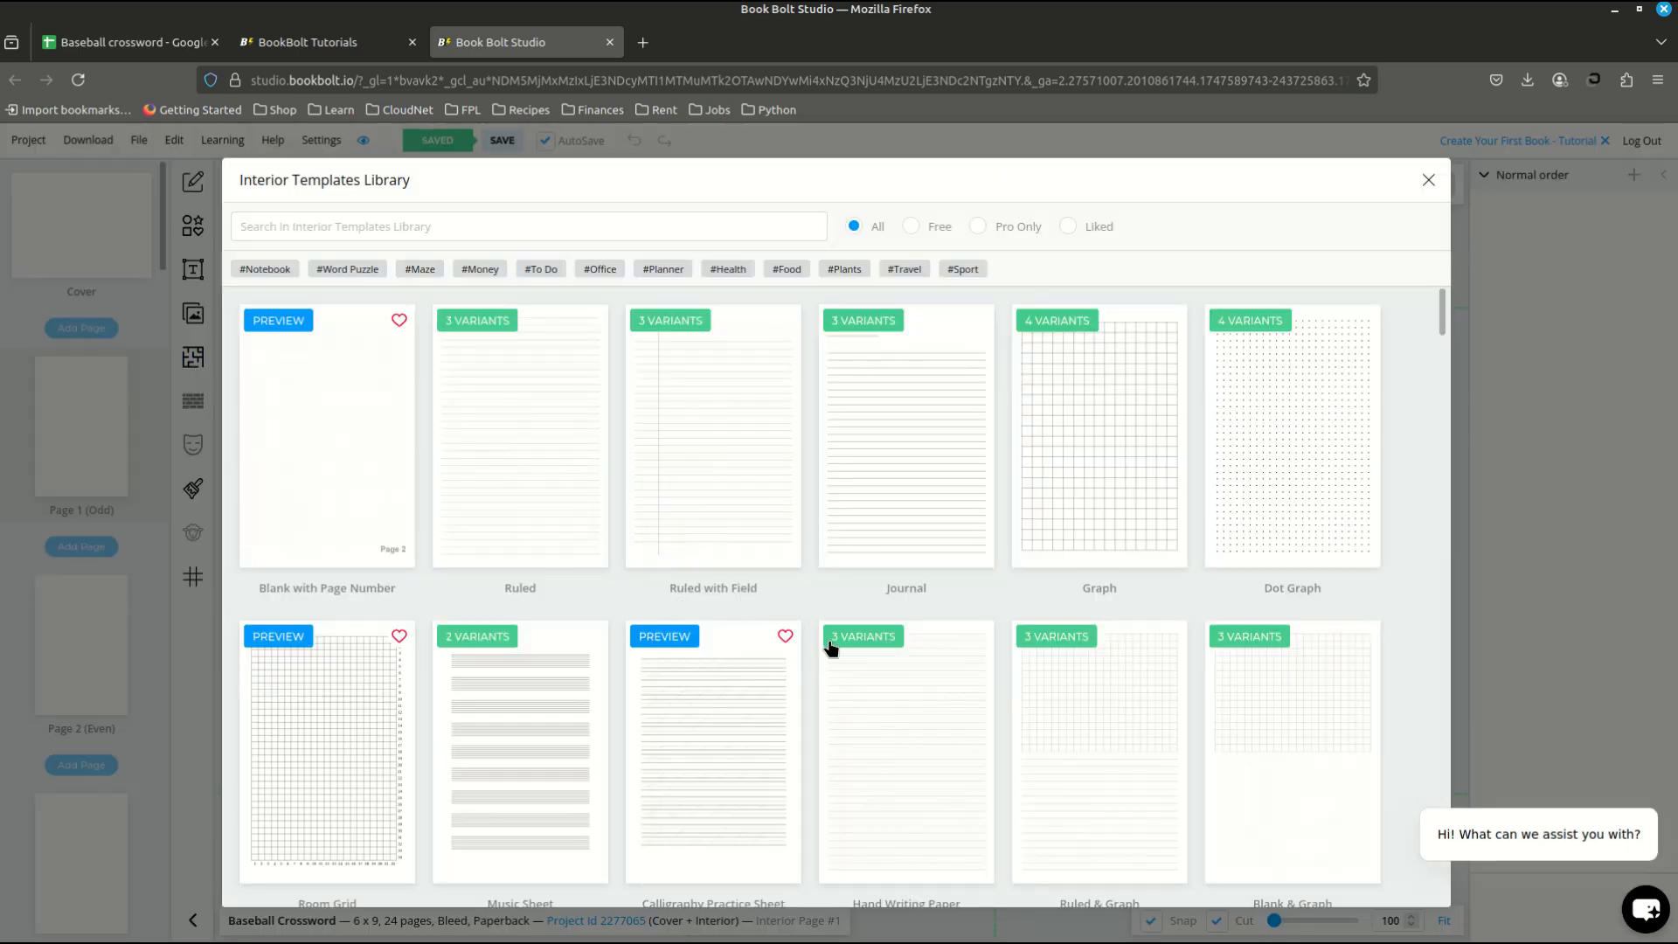
{"action": "scroll", "coordinate": [829, 644], "scroll_direction": "down", "scroll_amount": 5}
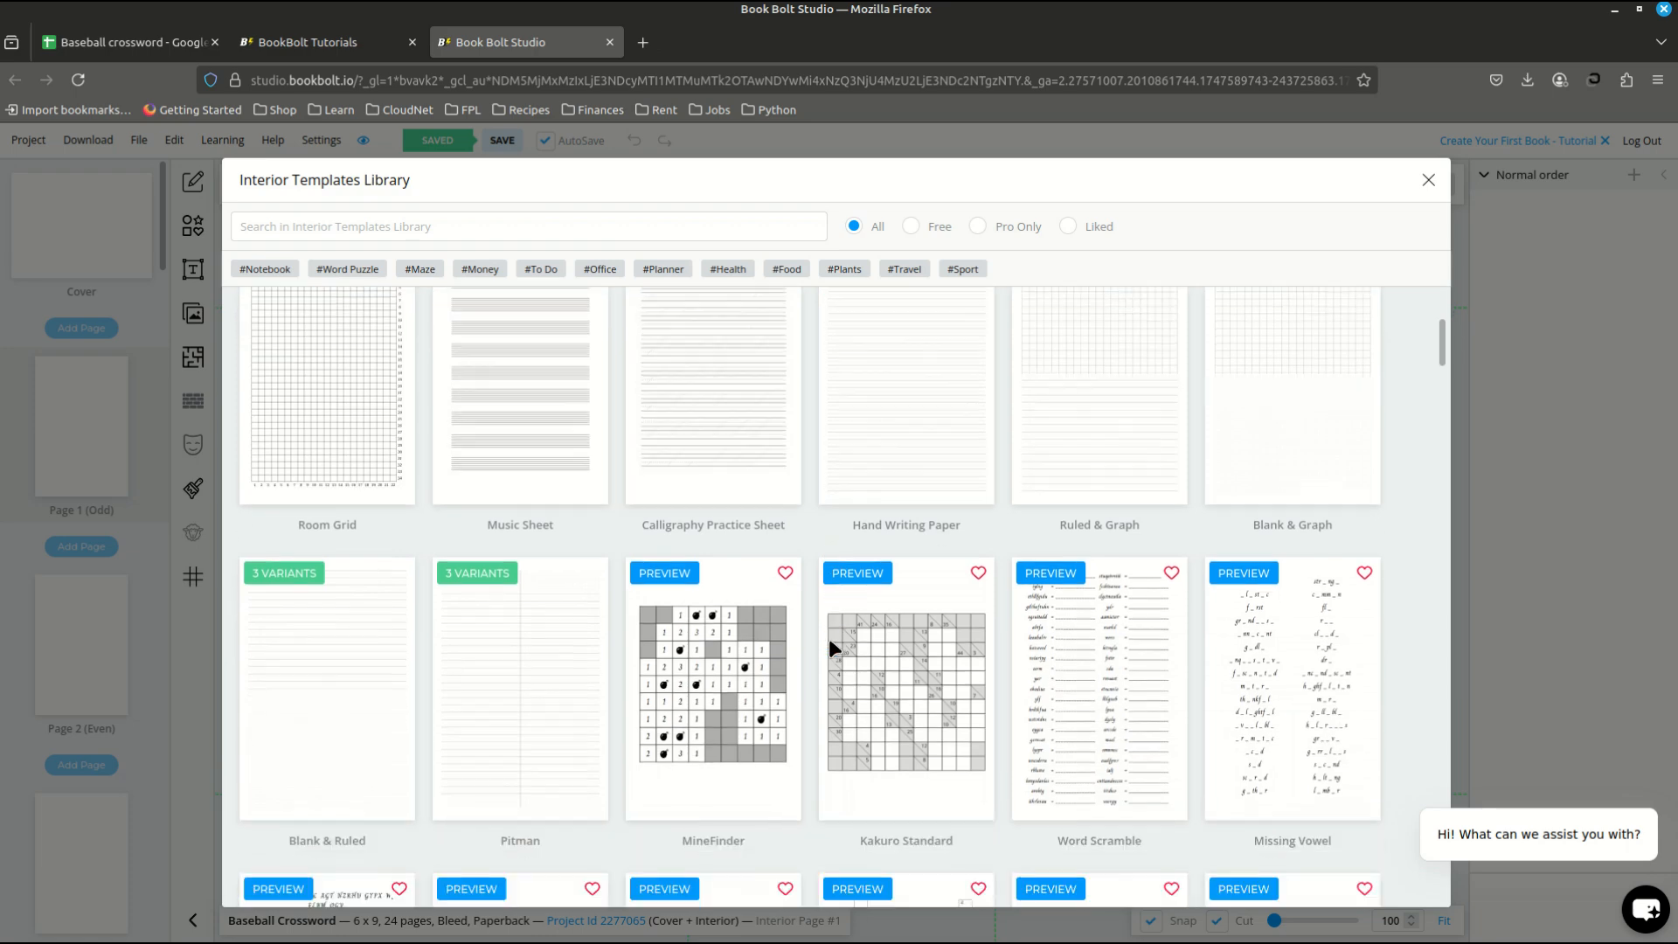
{"action": "scroll", "coordinate": [829, 647], "scroll_direction": "down", "scroll_amount": 3}
{"action": "scroll", "coordinate": [830, 647], "scroll_direction": "down", "scroll_amount": 5}
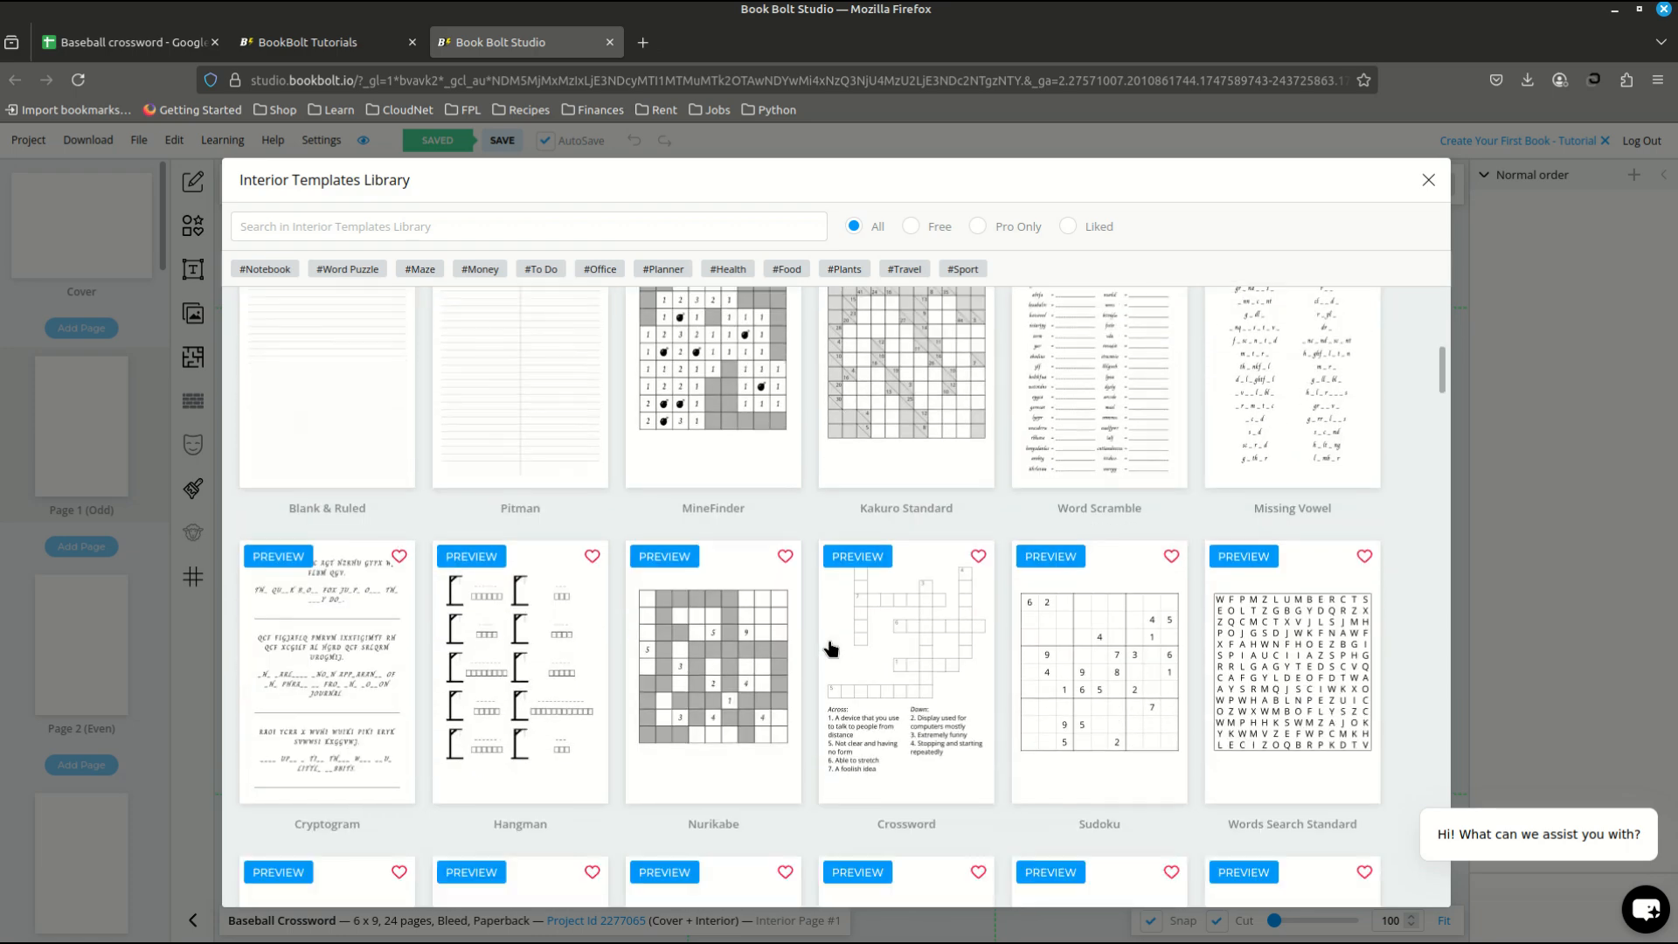
{"action": "scroll", "coordinate": [829, 647], "scroll_direction": "up", "scroll_amount": 3}
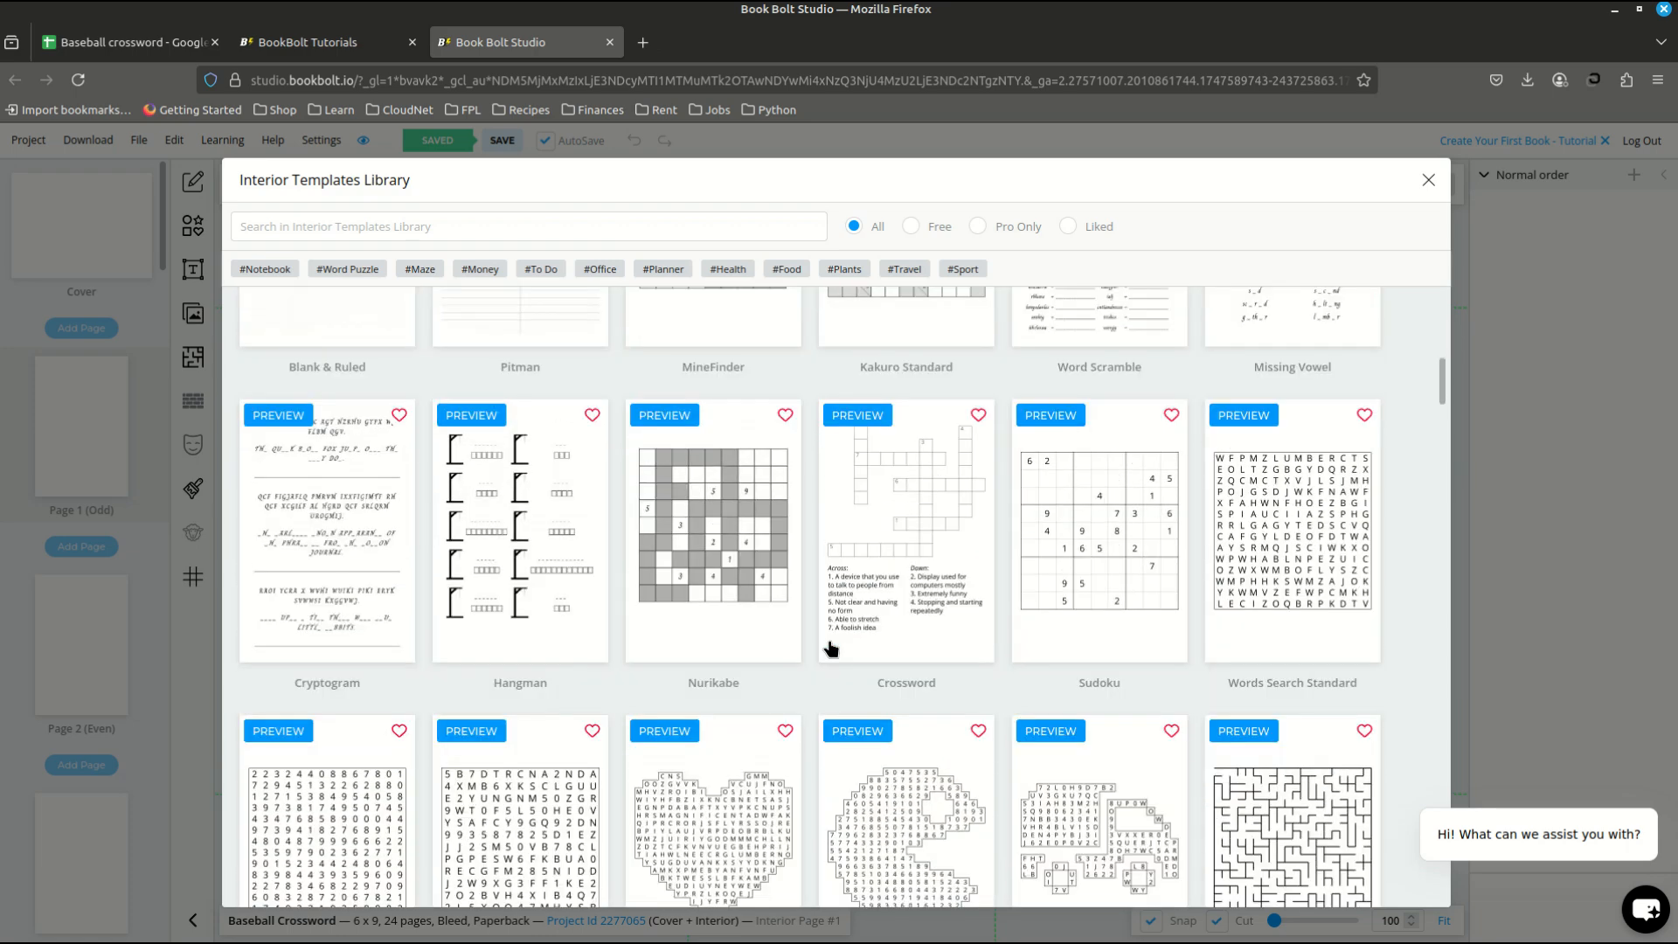
{"action": "left_click", "coordinate": [884, 565]}
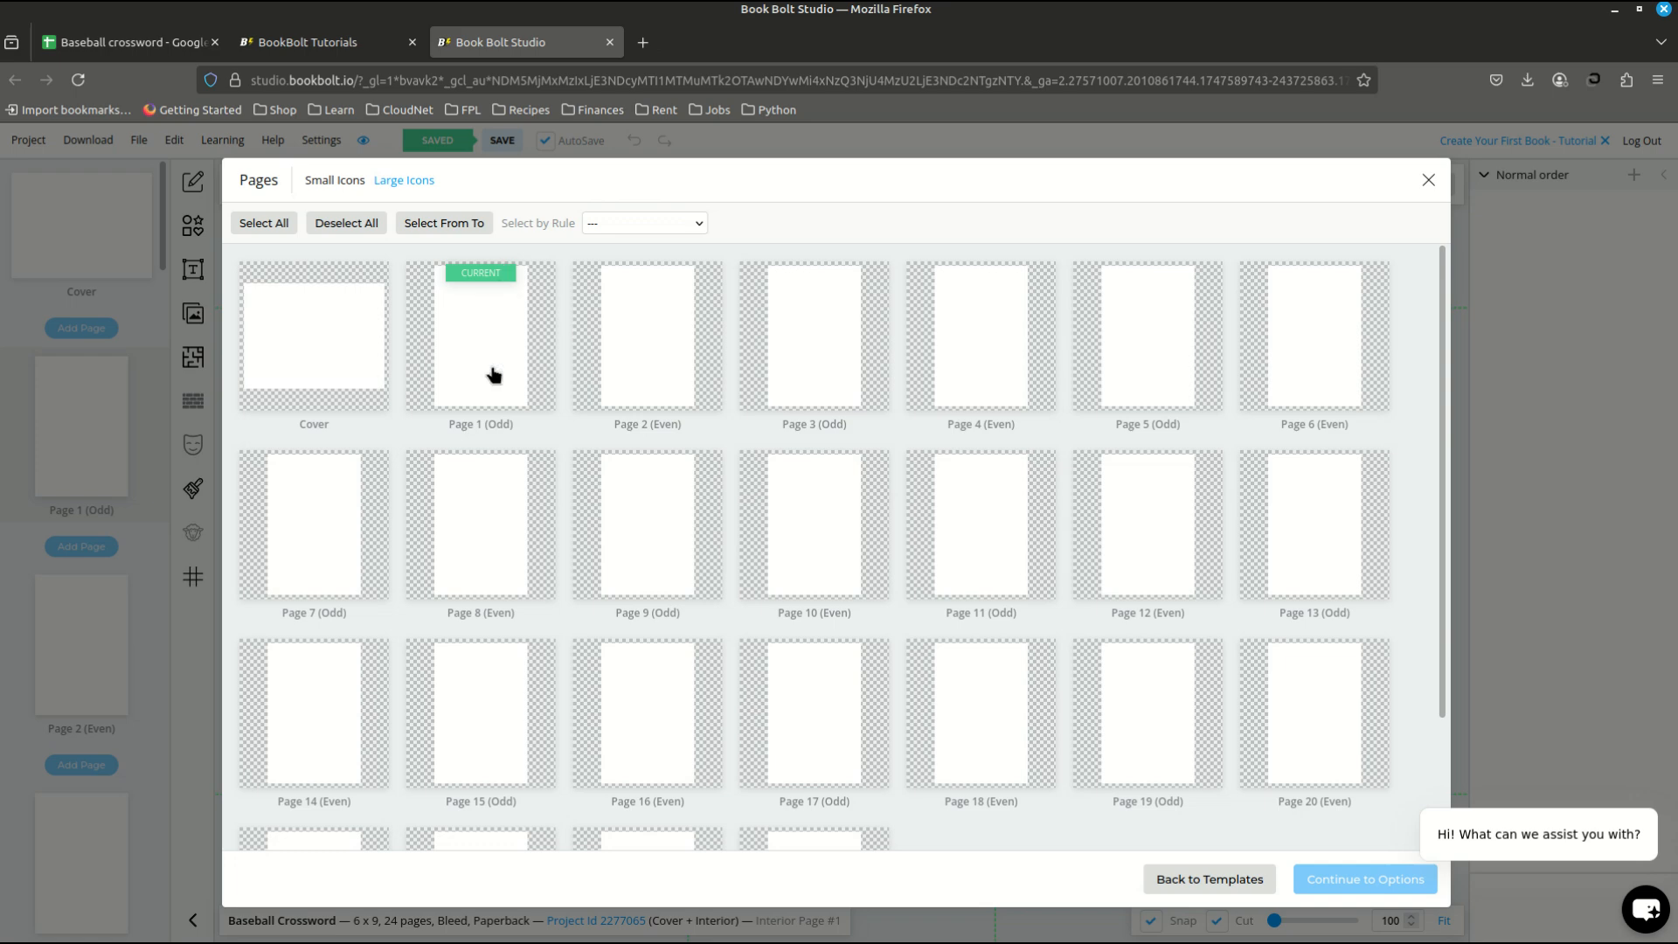
{"action": "left_click", "coordinate": [446, 225]}
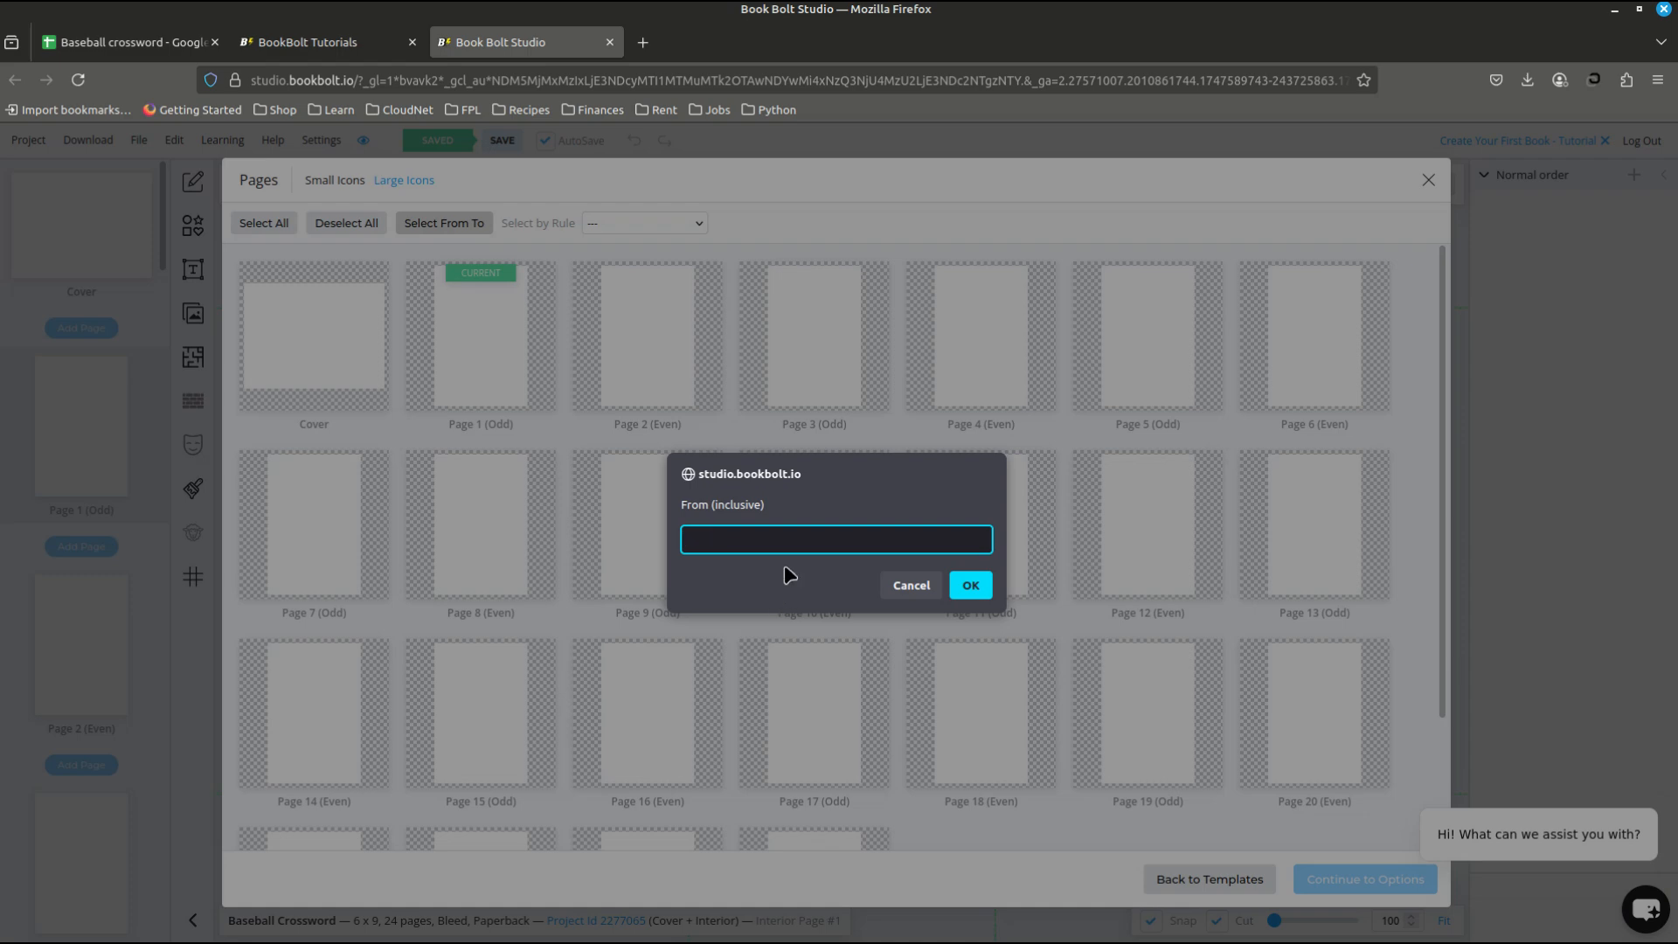
{"action": "left_click", "coordinate": [913, 594]}
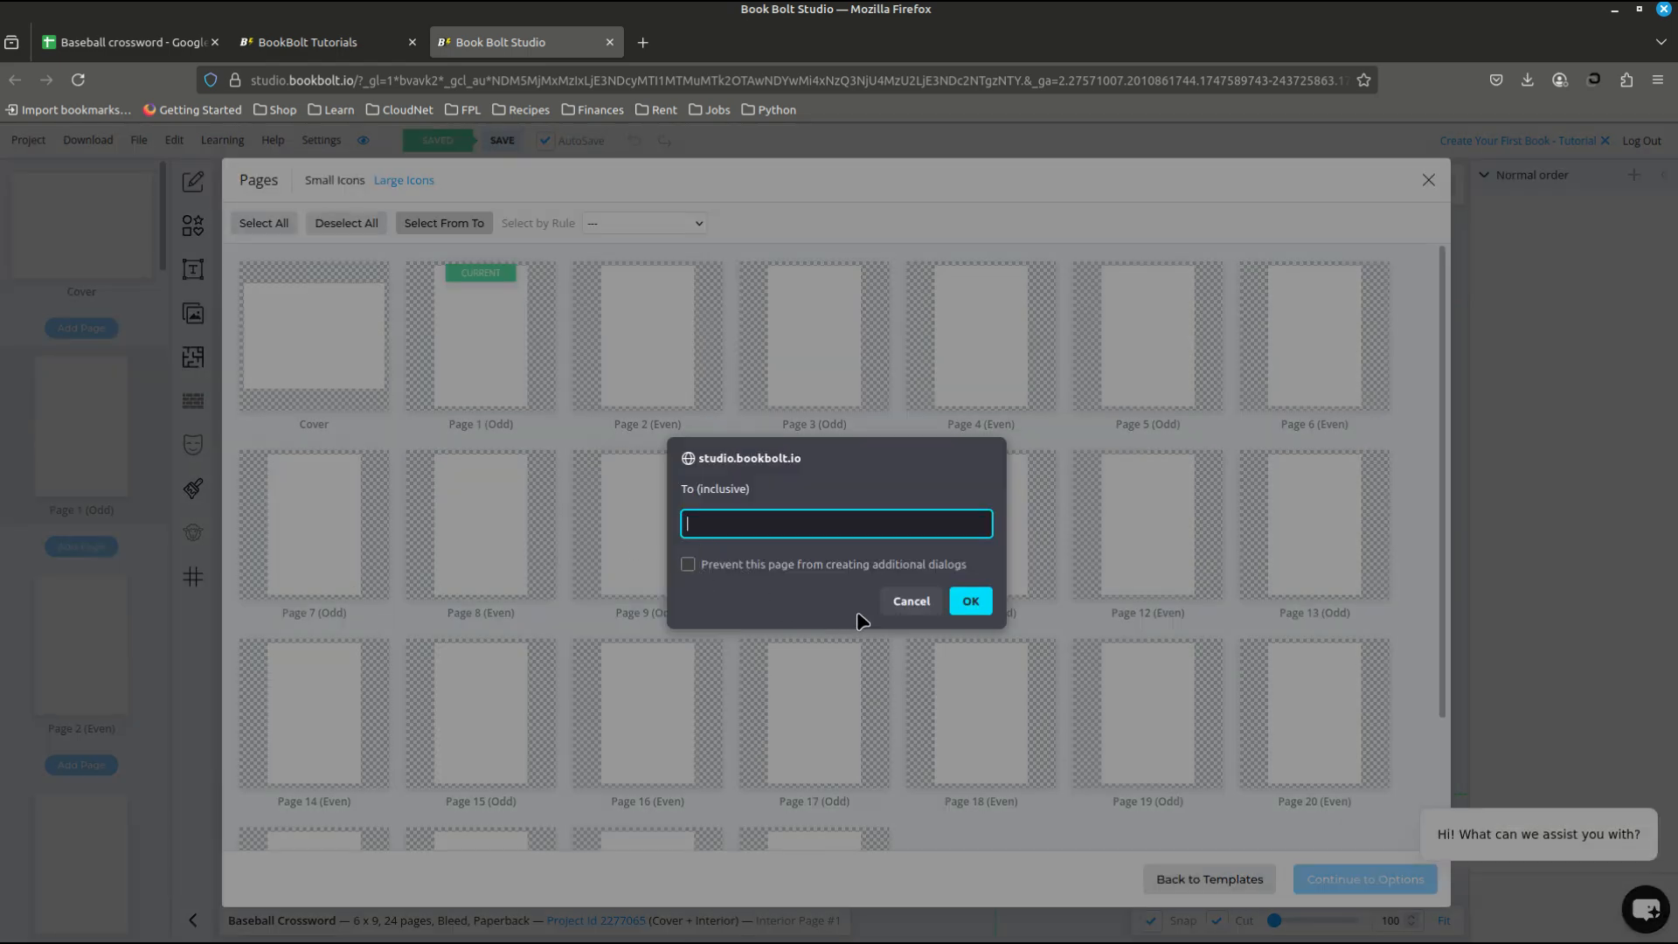
{"action": "left_click", "coordinate": [909, 601]}
Step: Apply the crossword template to Page 1 (Odd) only and set its words per puzzle to 30
{"action": "left_click", "coordinate": [487, 402]}
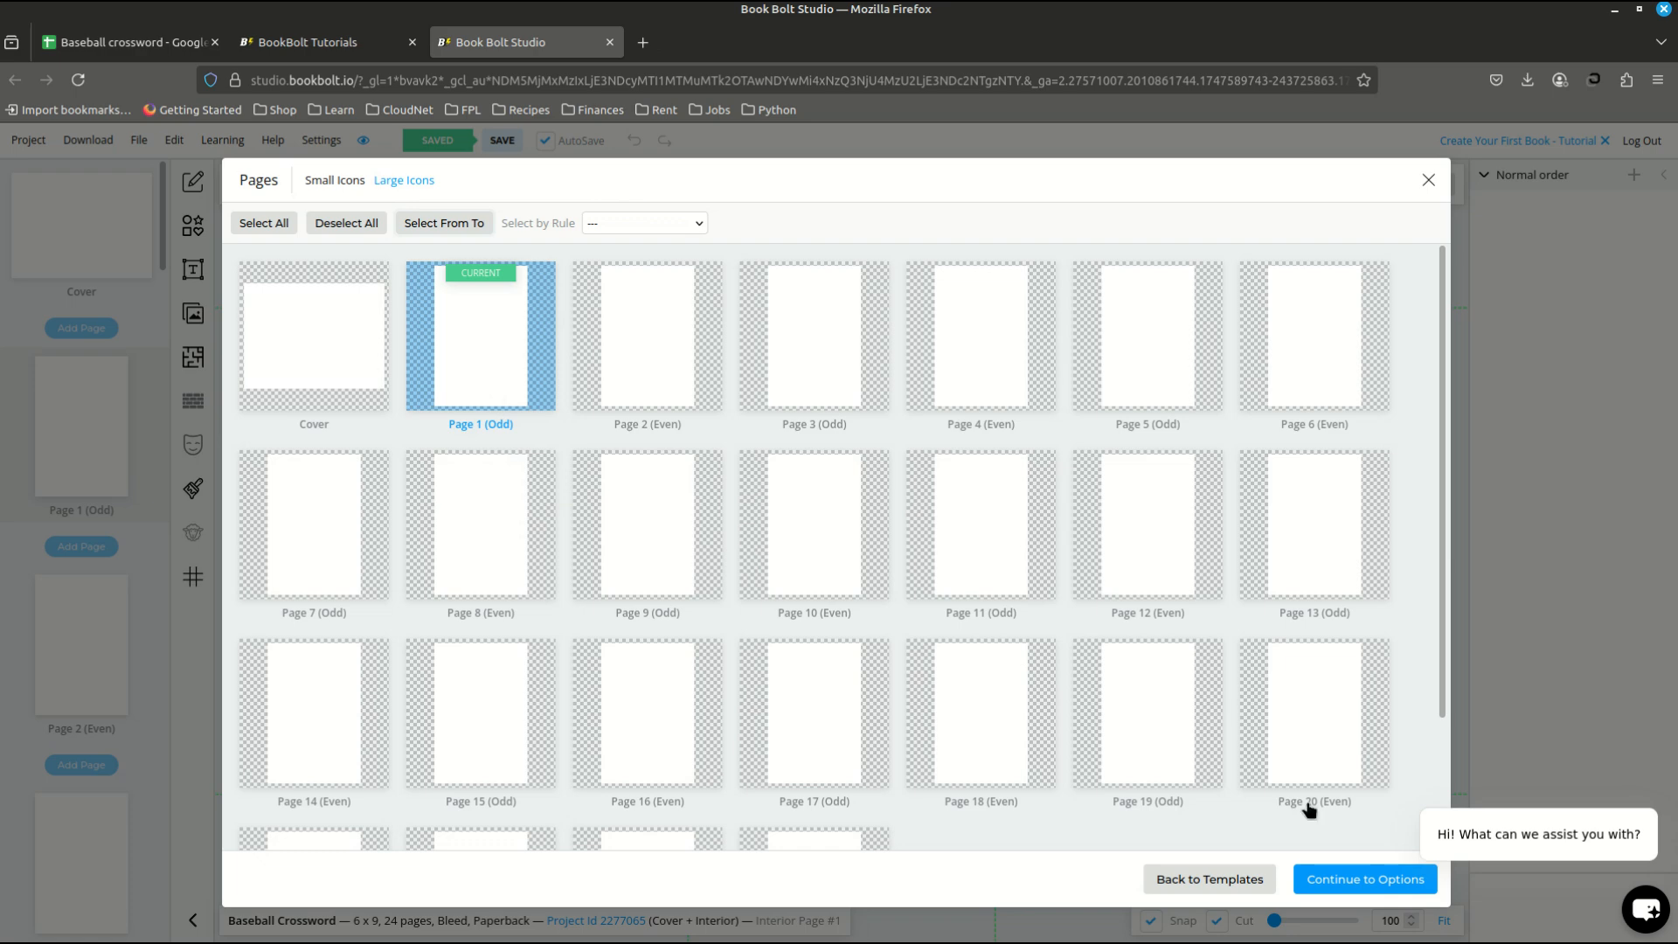
{"action": "left_click", "coordinate": [1350, 881]}
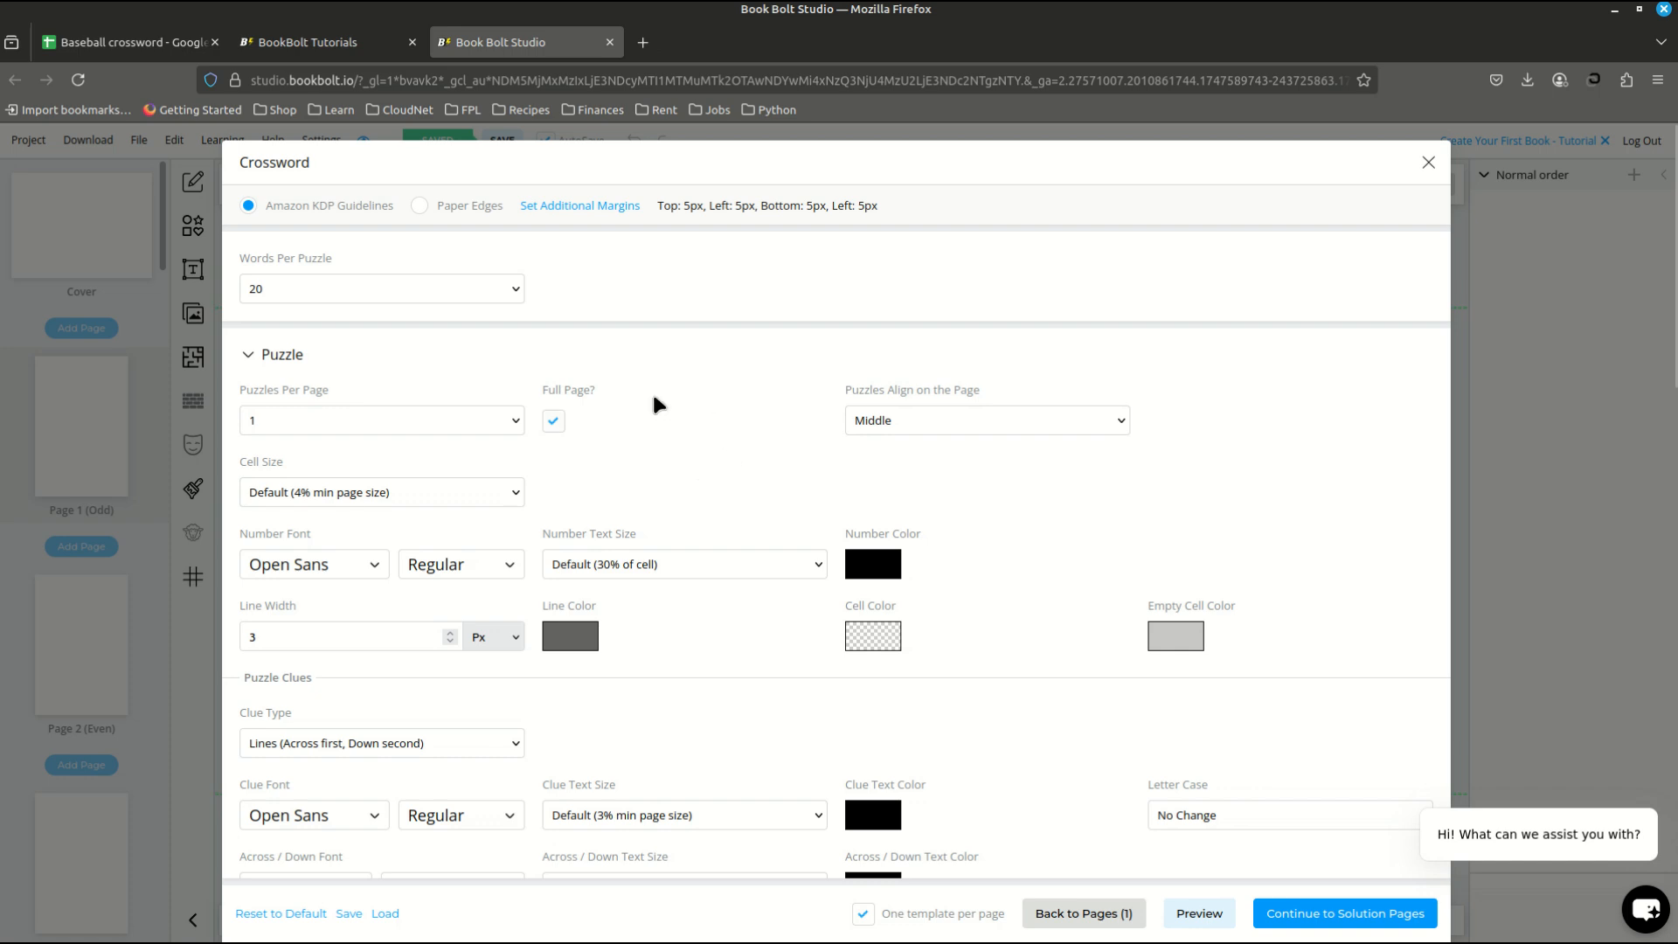
{"action": "left_click", "coordinate": [490, 294]}
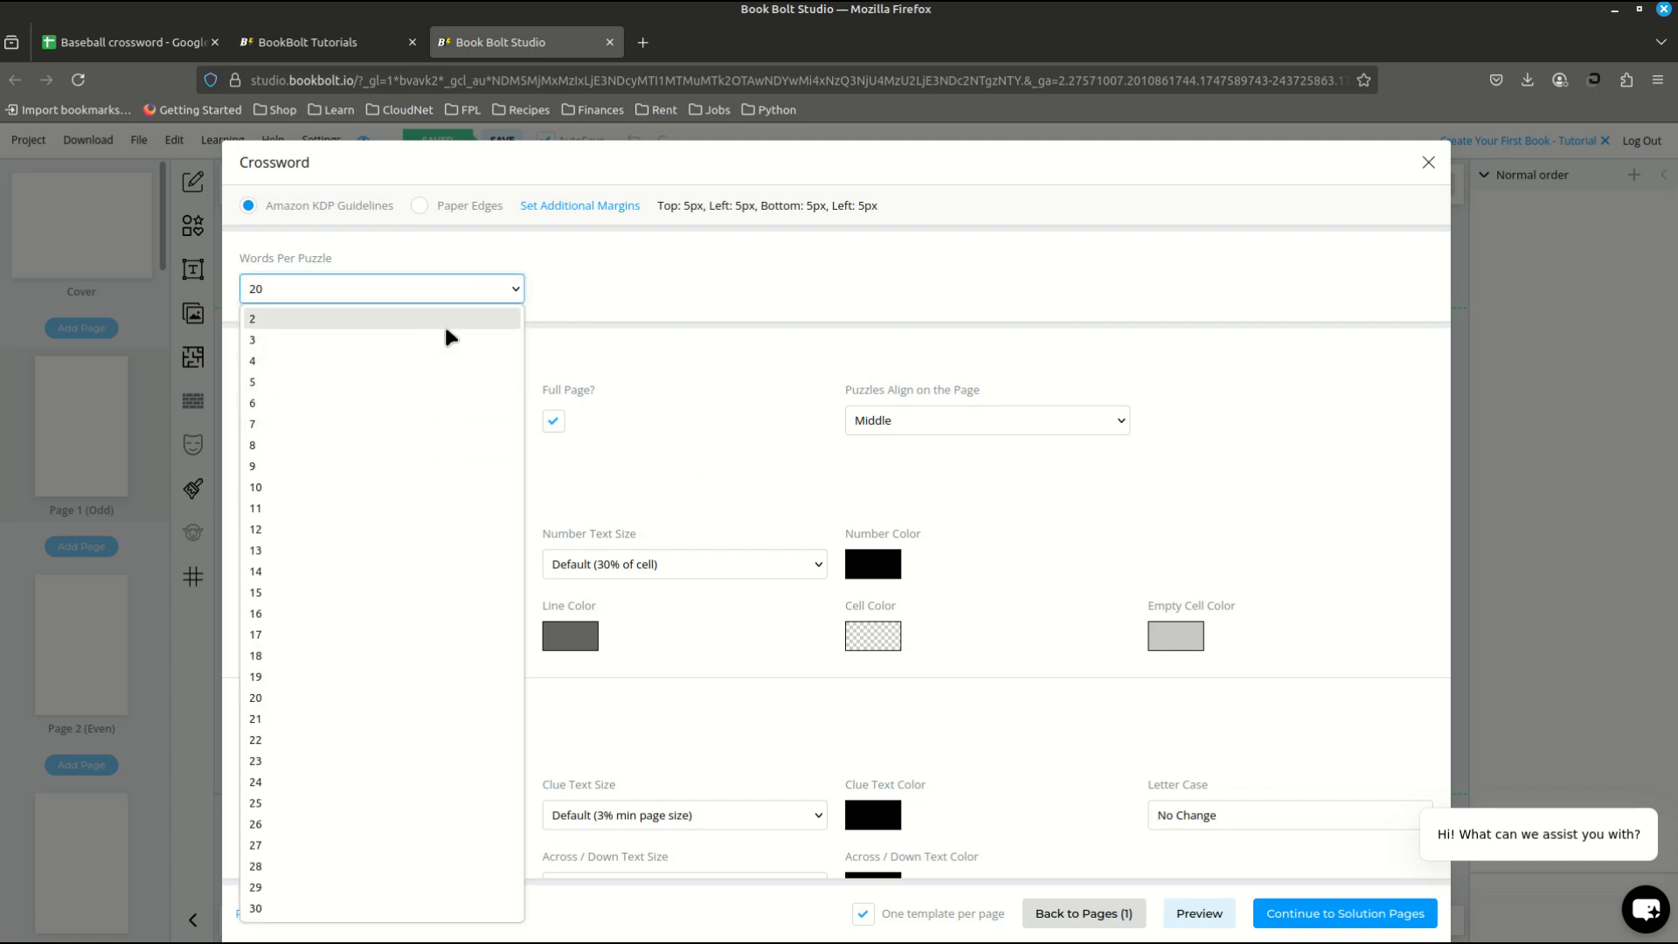
{"action": "left_click", "coordinate": [427, 278]}
{"action": "left_click", "coordinate": [427, 278]}
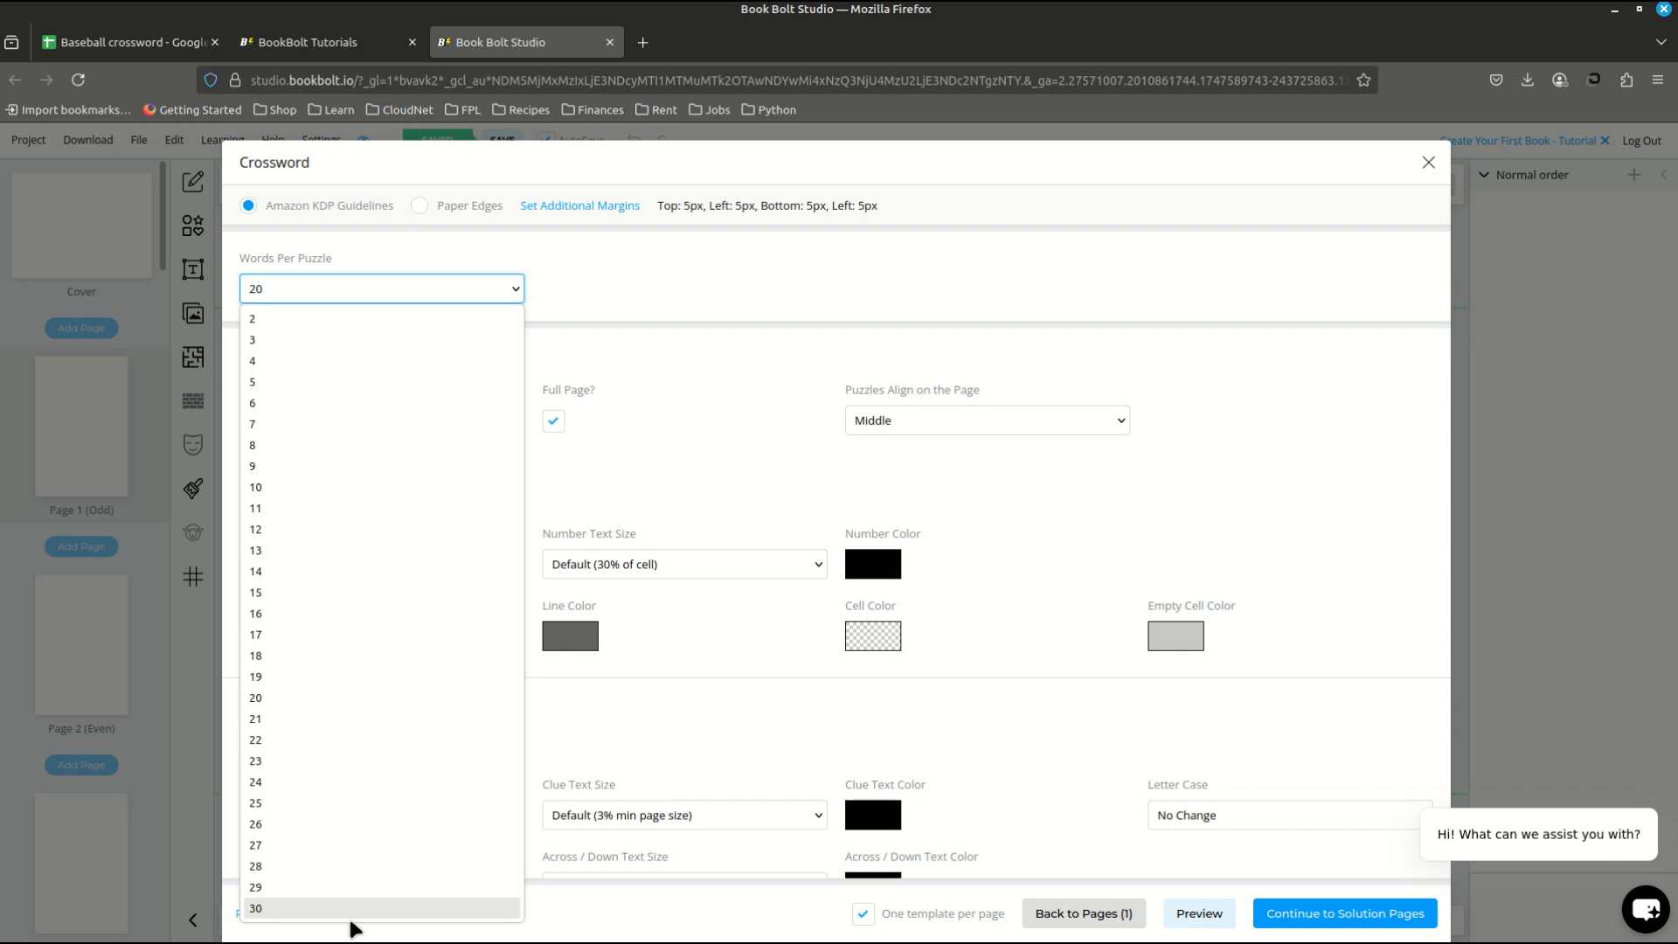
{"action": "left_click", "coordinate": [311, 913]}
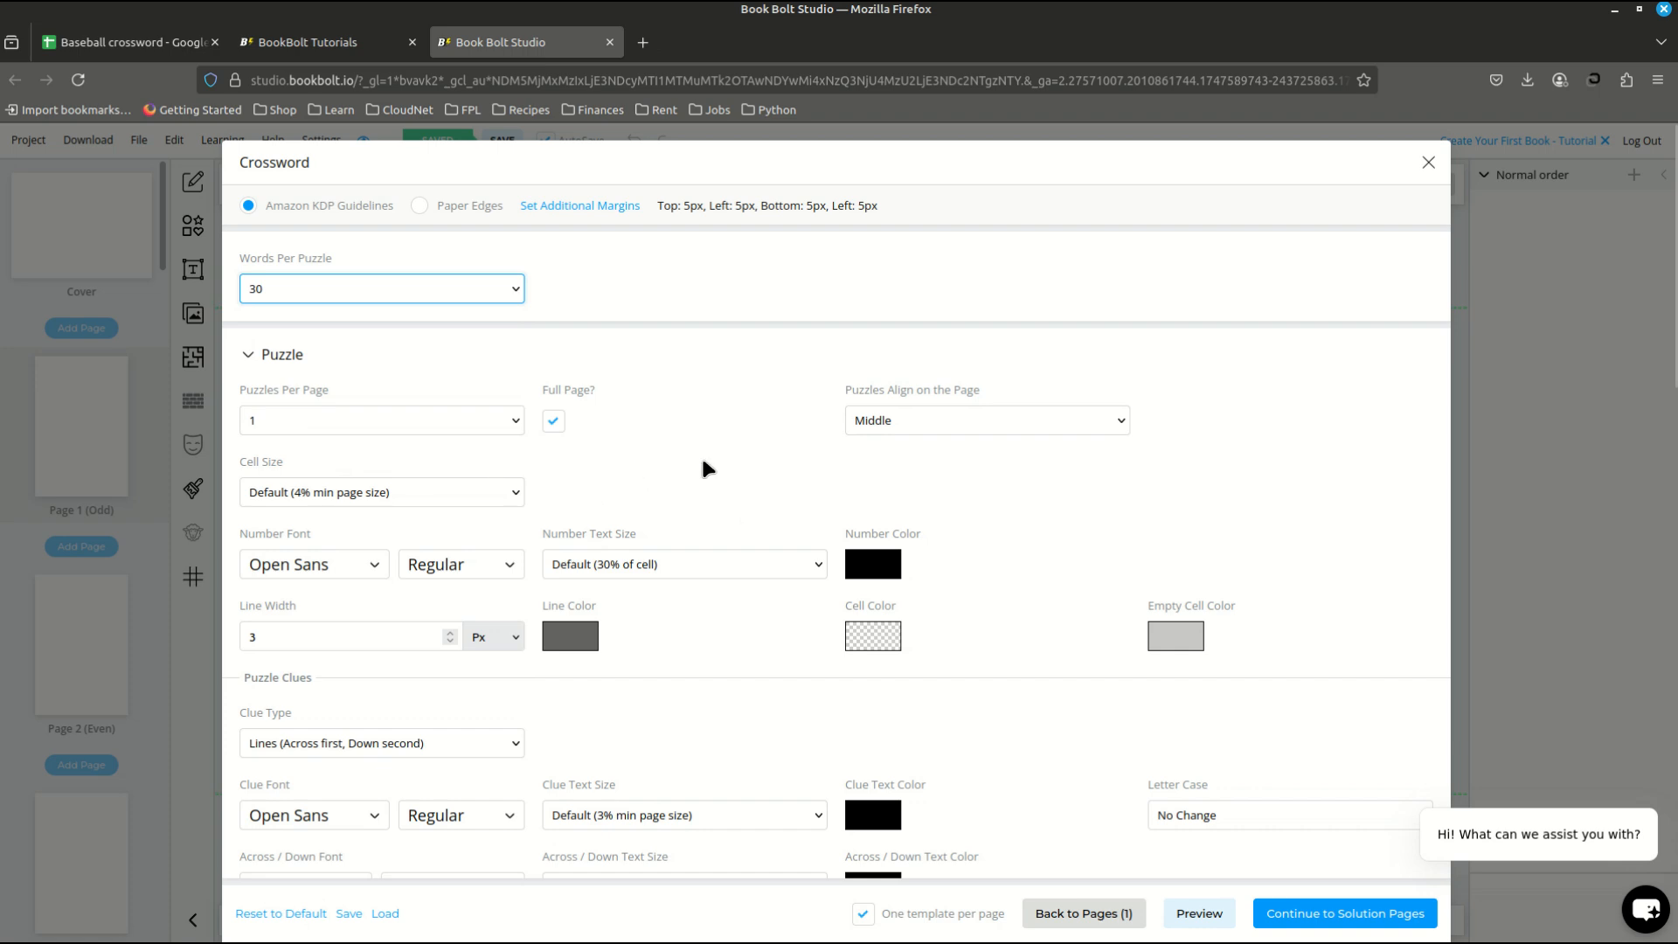
Step: Replace the puzzle title text in the crossword options with "Baseball"
{"action": "scroll", "coordinate": [704, 469], "scroll_direction": "down", "scroll_amount": 4}
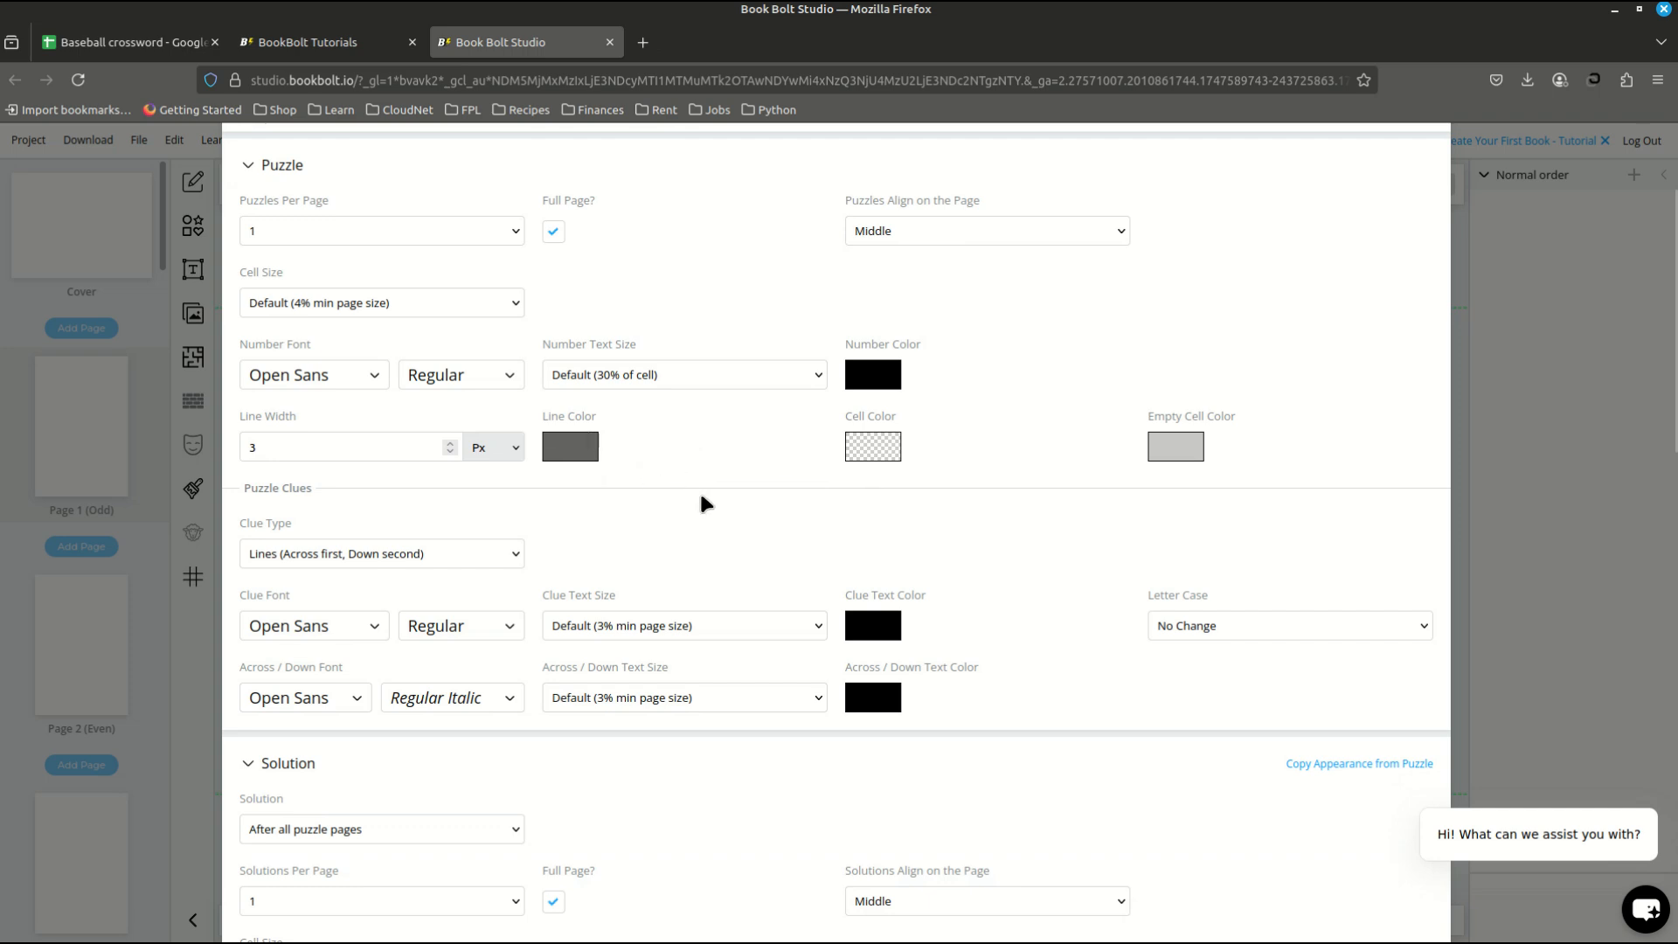
{"action": "scroll", "coordinate": [701, 497], "scroll_direction": "down", "scroll_amount": 4}
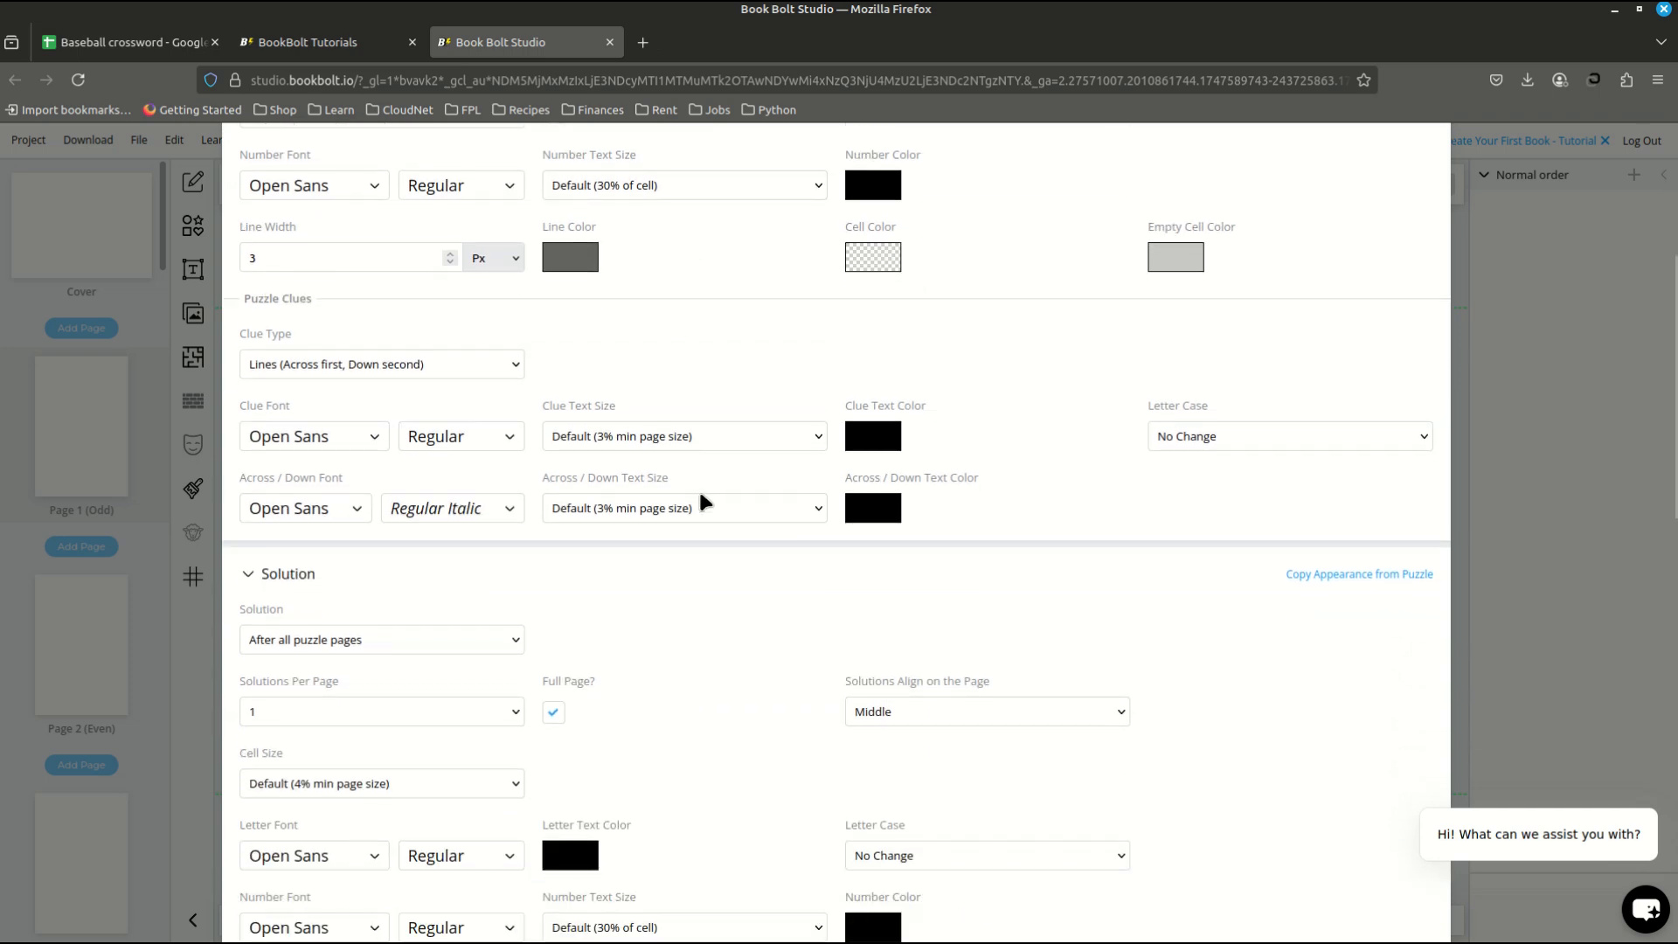
{"action": "scroll", "coordinate": [704, 501], "scroll_direction": "down", "scroll_amount": 2}
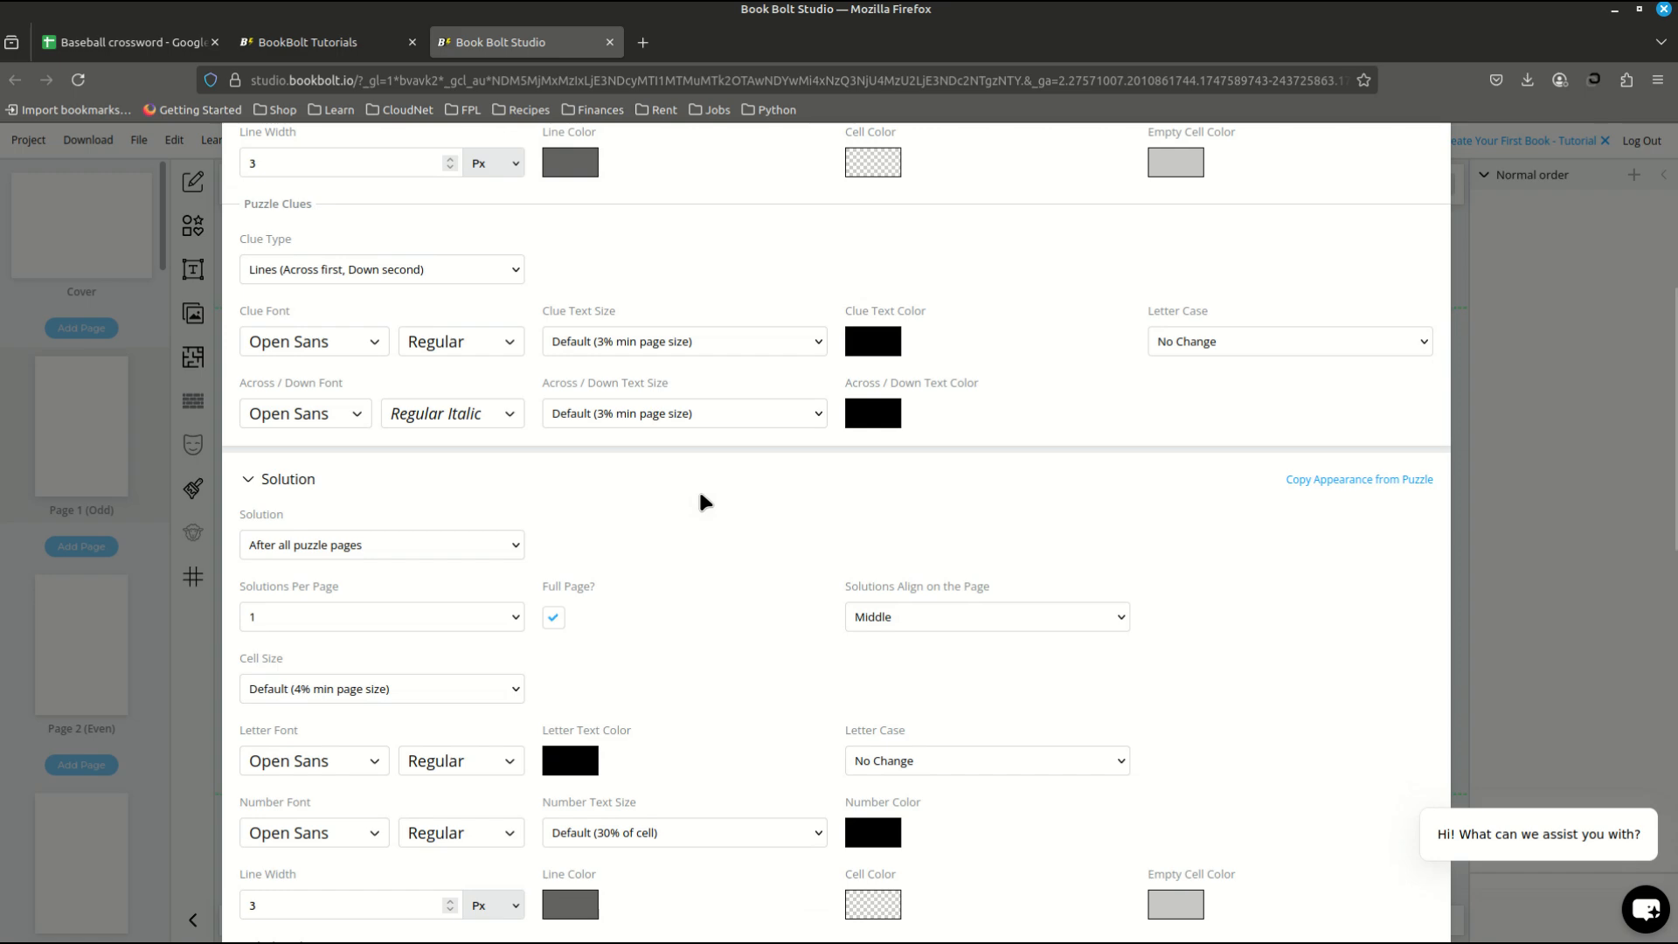
{"action": "scroll", "coordinate": [704, 500], "scroll_direction": "down", "scroll_amount": 8}
{"action": "scroll", "coordinate": [675, 349], "scroll_direction": "down", "scroll_amount": 8}
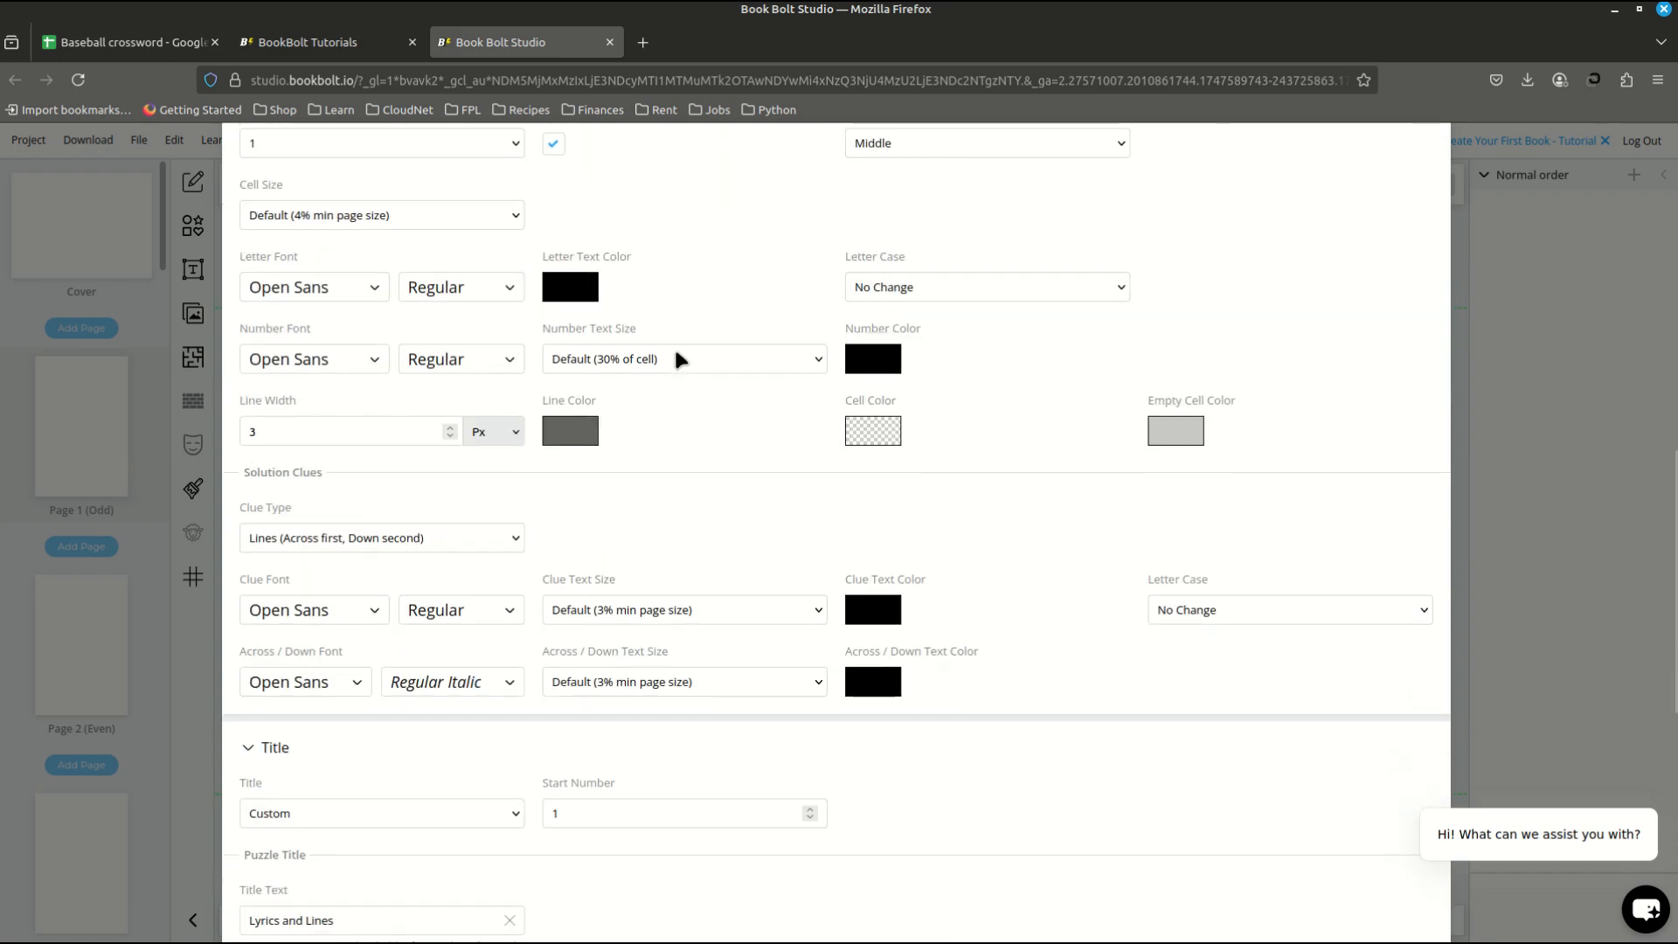
{"action": "scroll", "coordinate": [677, 356], "scroll_direction": "down", "scroll_amount": 4}
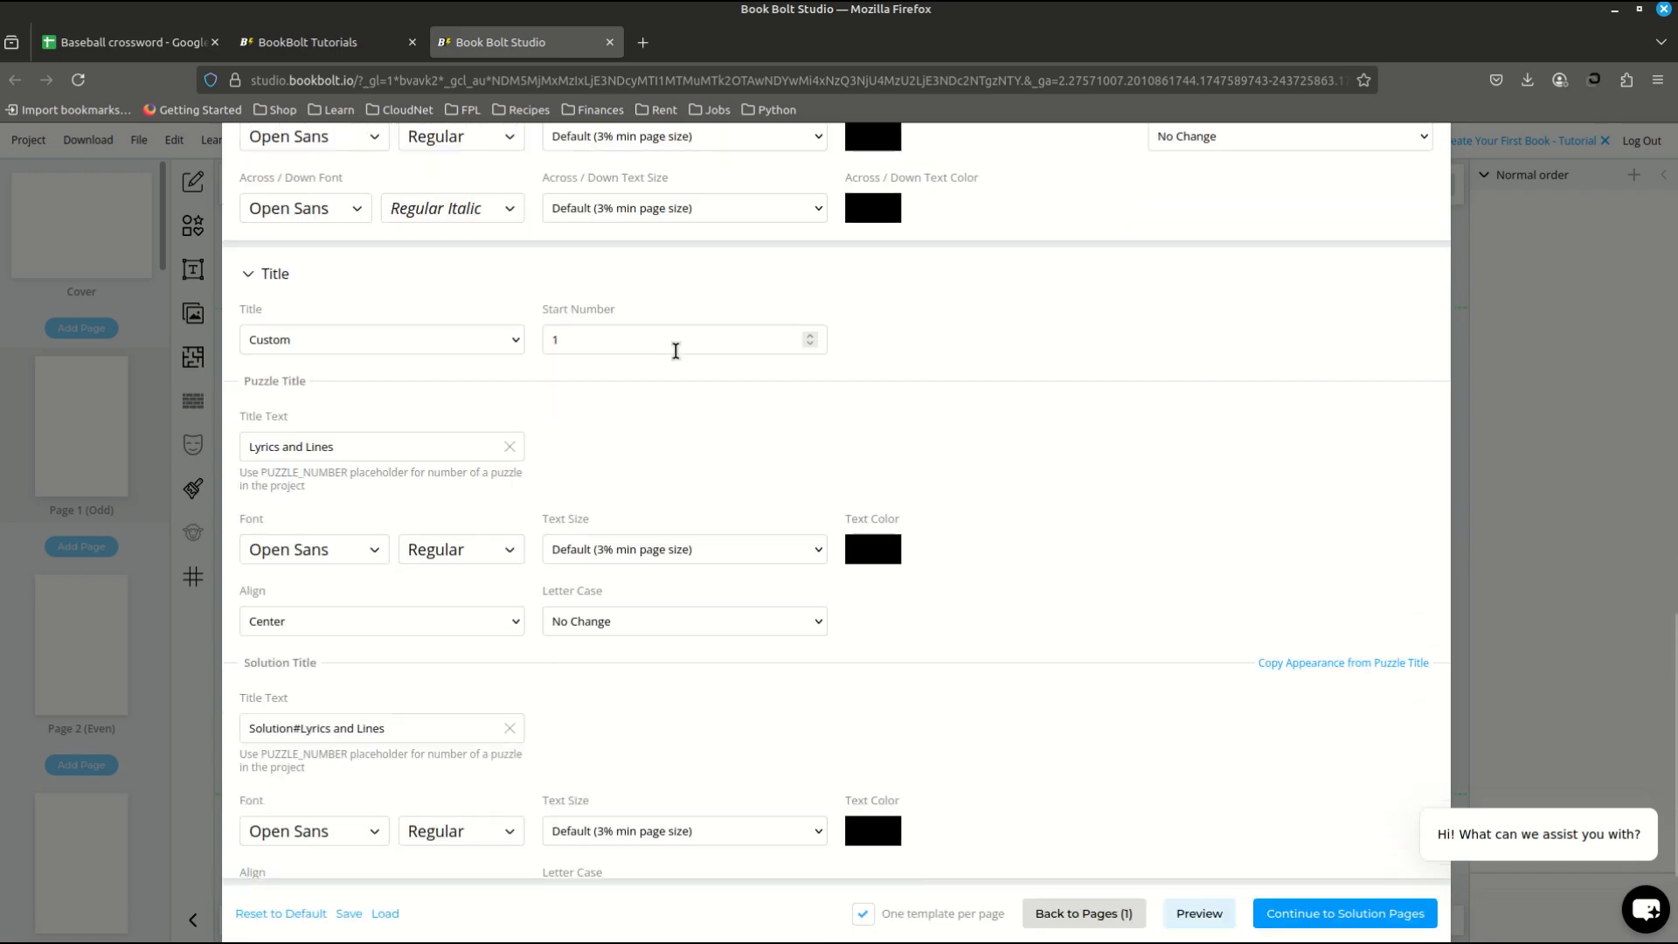
{"action": "scroll", "coordinate": [675, 351], "scroll_direction": "down", "scroll_amount": 2}
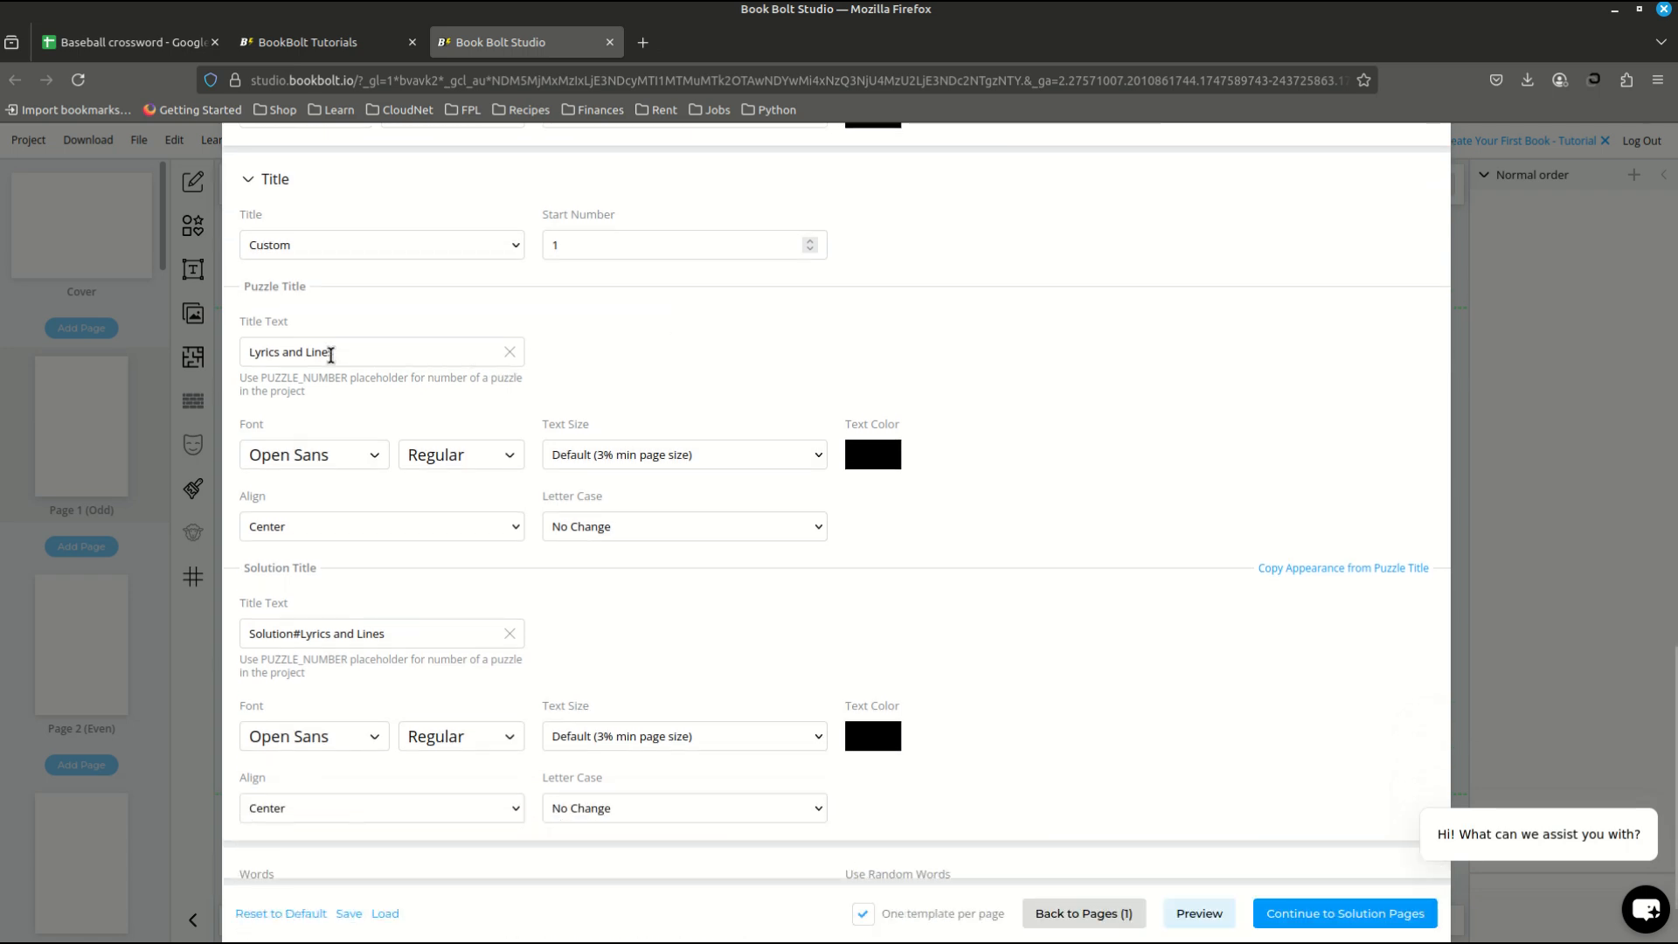
{"action": "left_click", "coordinate": [355, 353]}
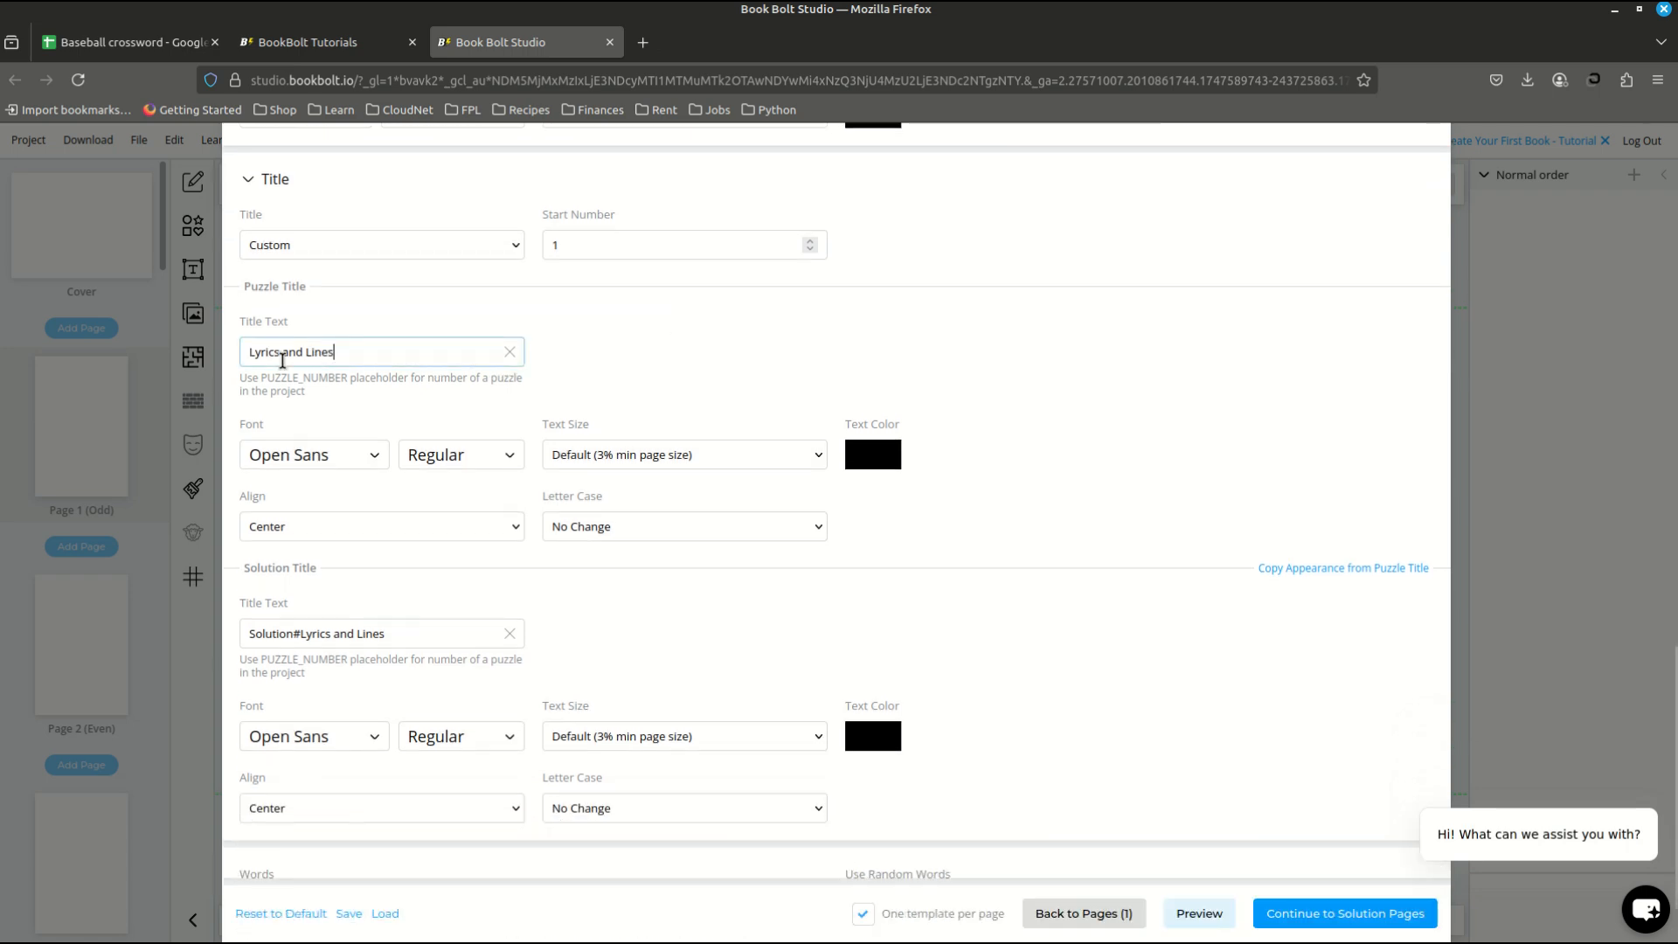
{"action": "left_click_drag", "start_coordinate": [282, 360], "coordinate": [201, 358]}
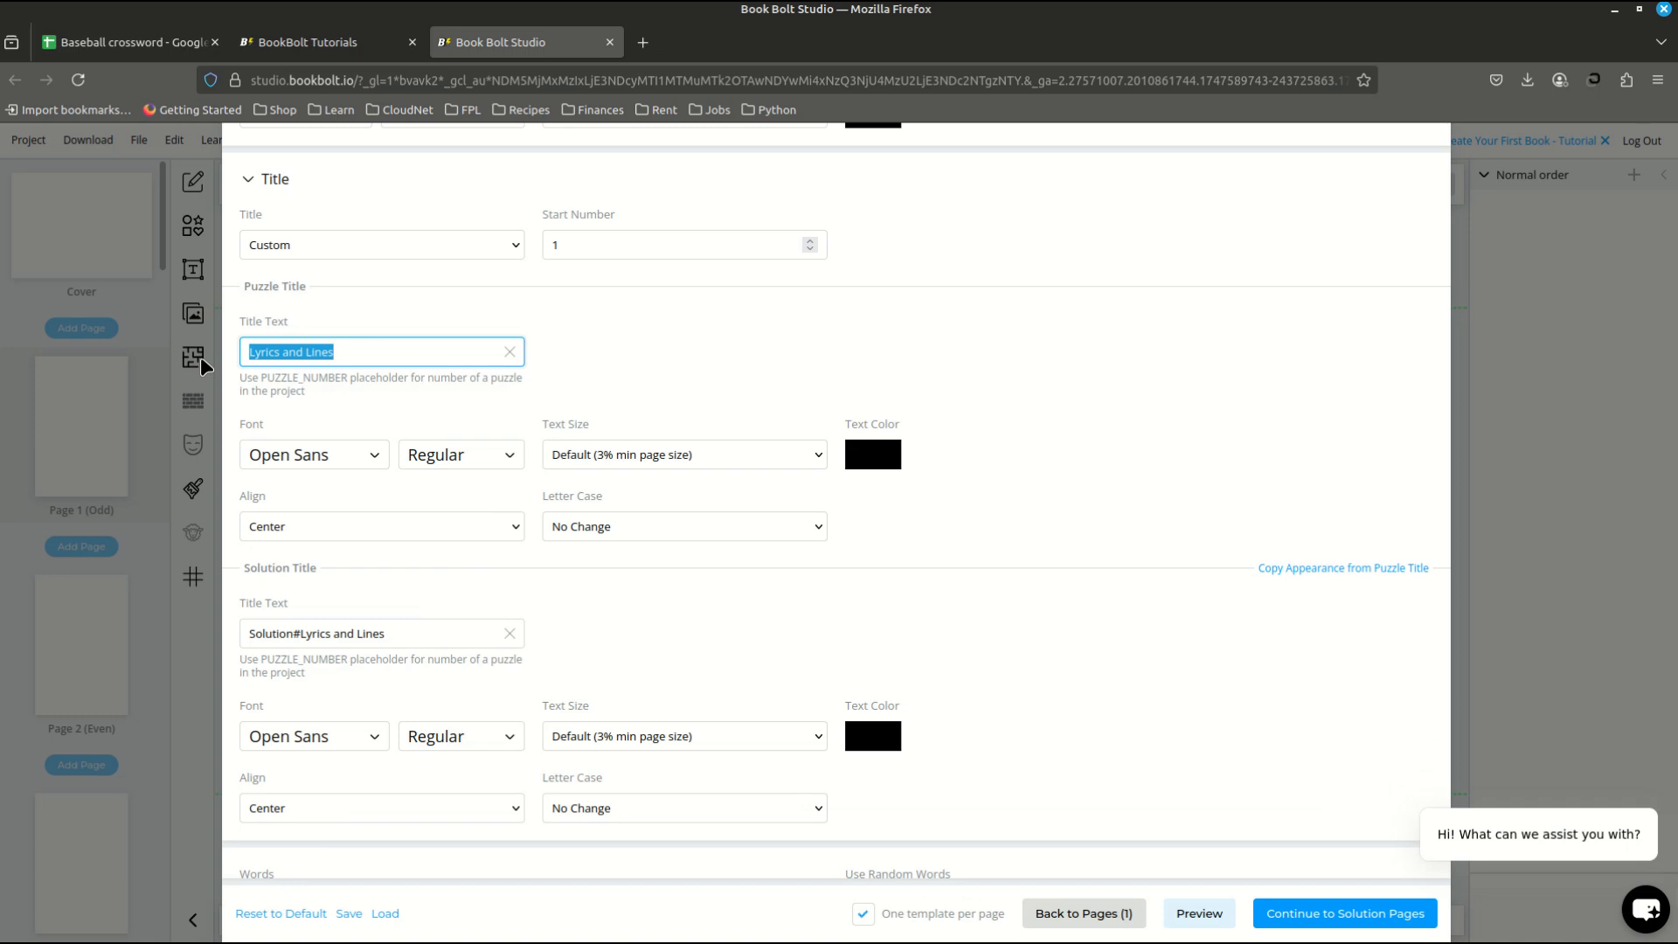
{"action": "type", "text": "B"}
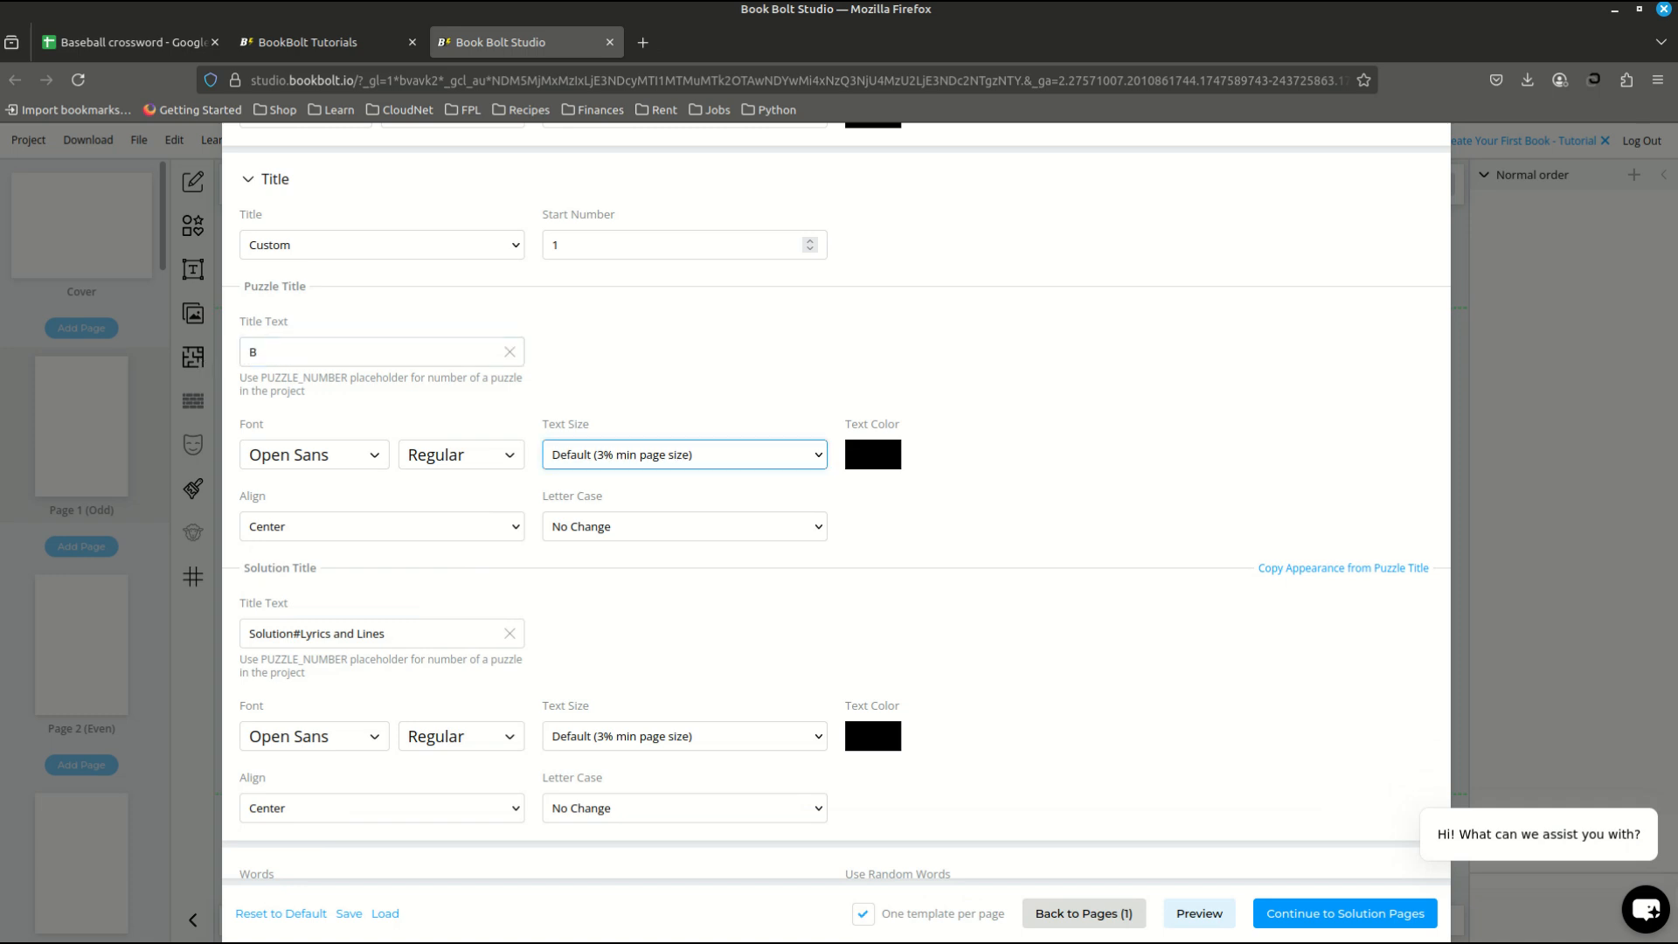
{"action": "left_click", "coordinate": [289, 358]}
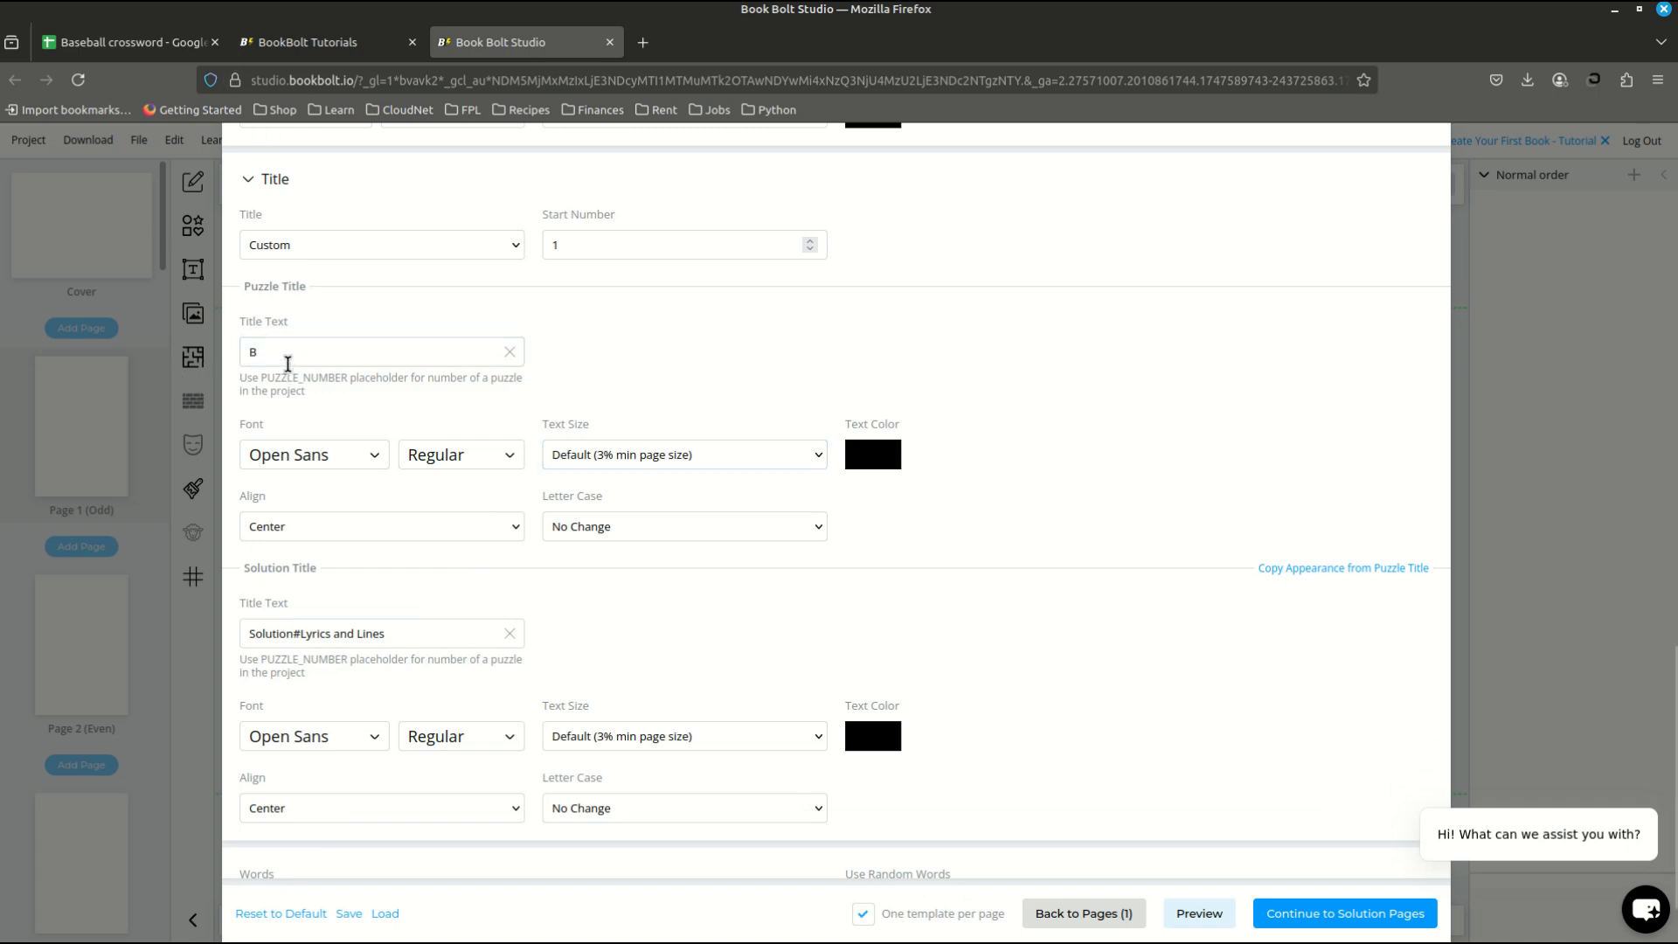
{"action": "type", "text": "aseball"}
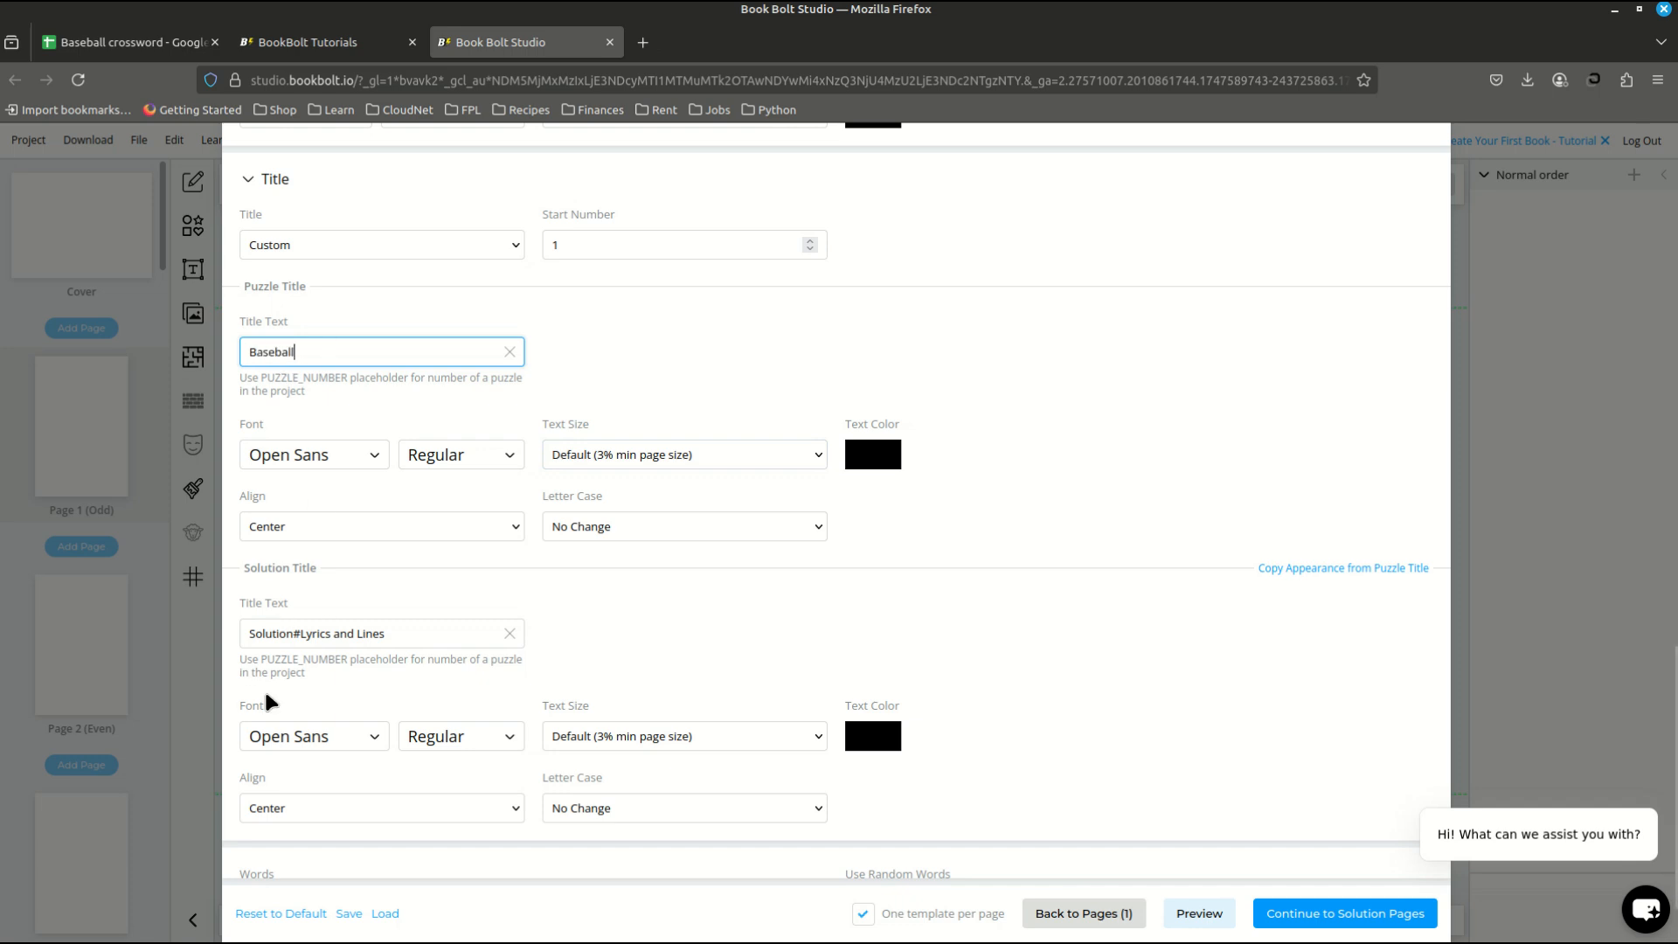
Step: Change the solution title text of the crossword to "Solution#Baseball"
{"action": "left_click", "coordinate": [331, 629]}
{"action": "left_click_drag", "start_coordinate": [301, 633], "coordinate": [425, 637]}
{"action": "type", "text": "Baseba"}
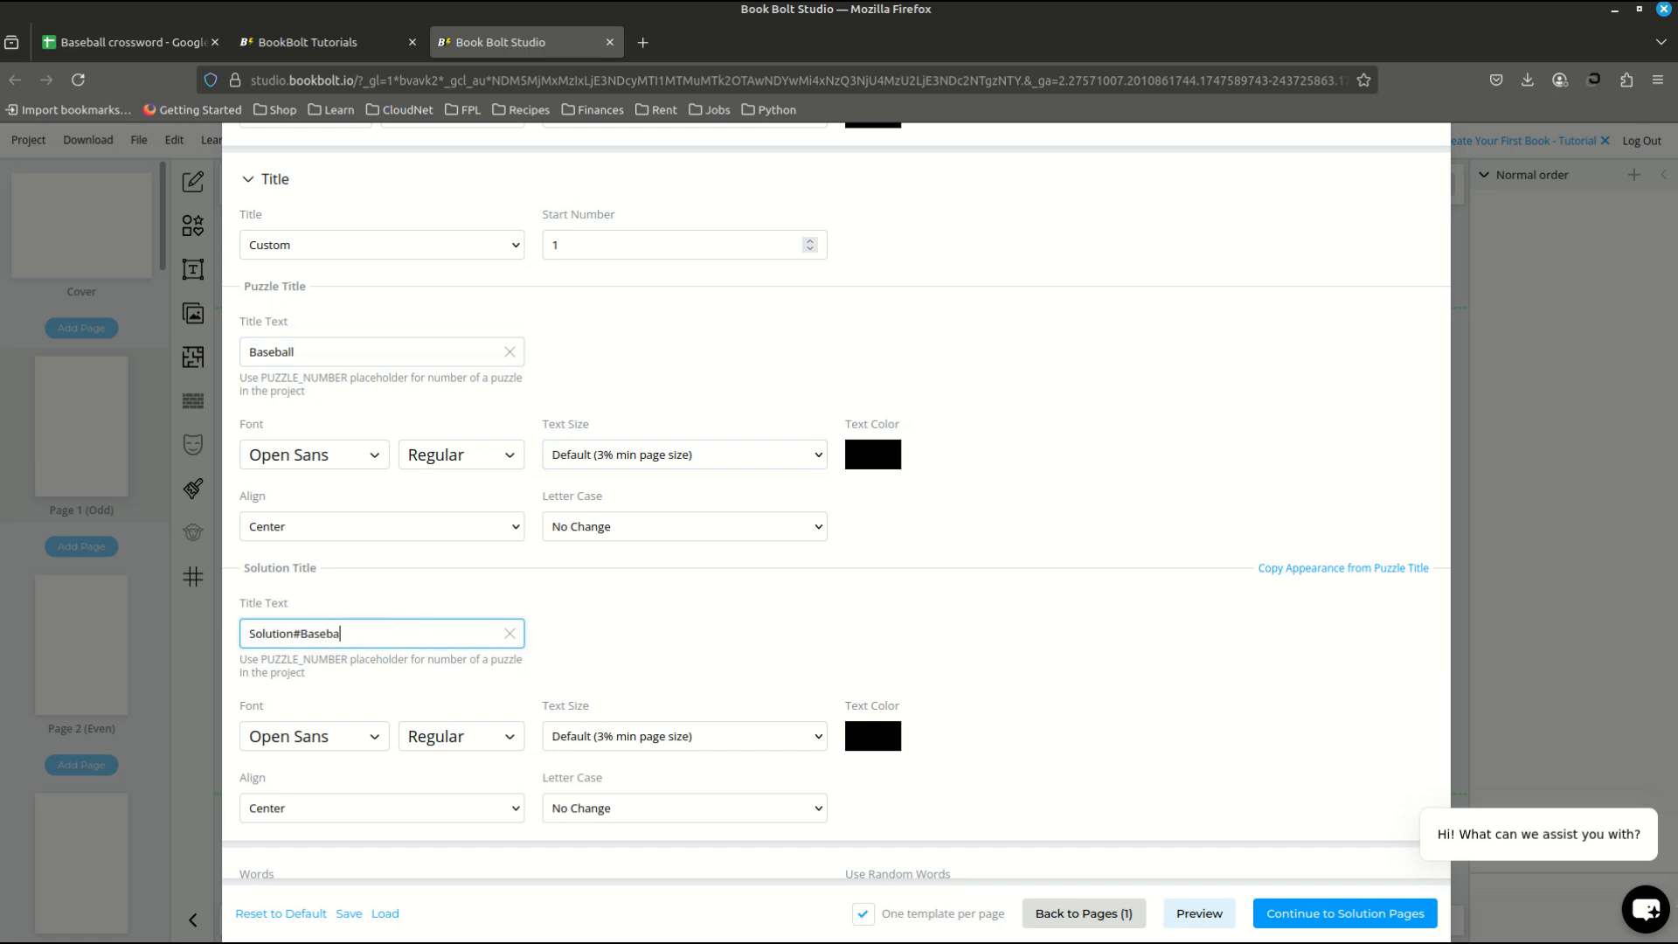
{"action": "left_click", "coordinate": [649, 617]}
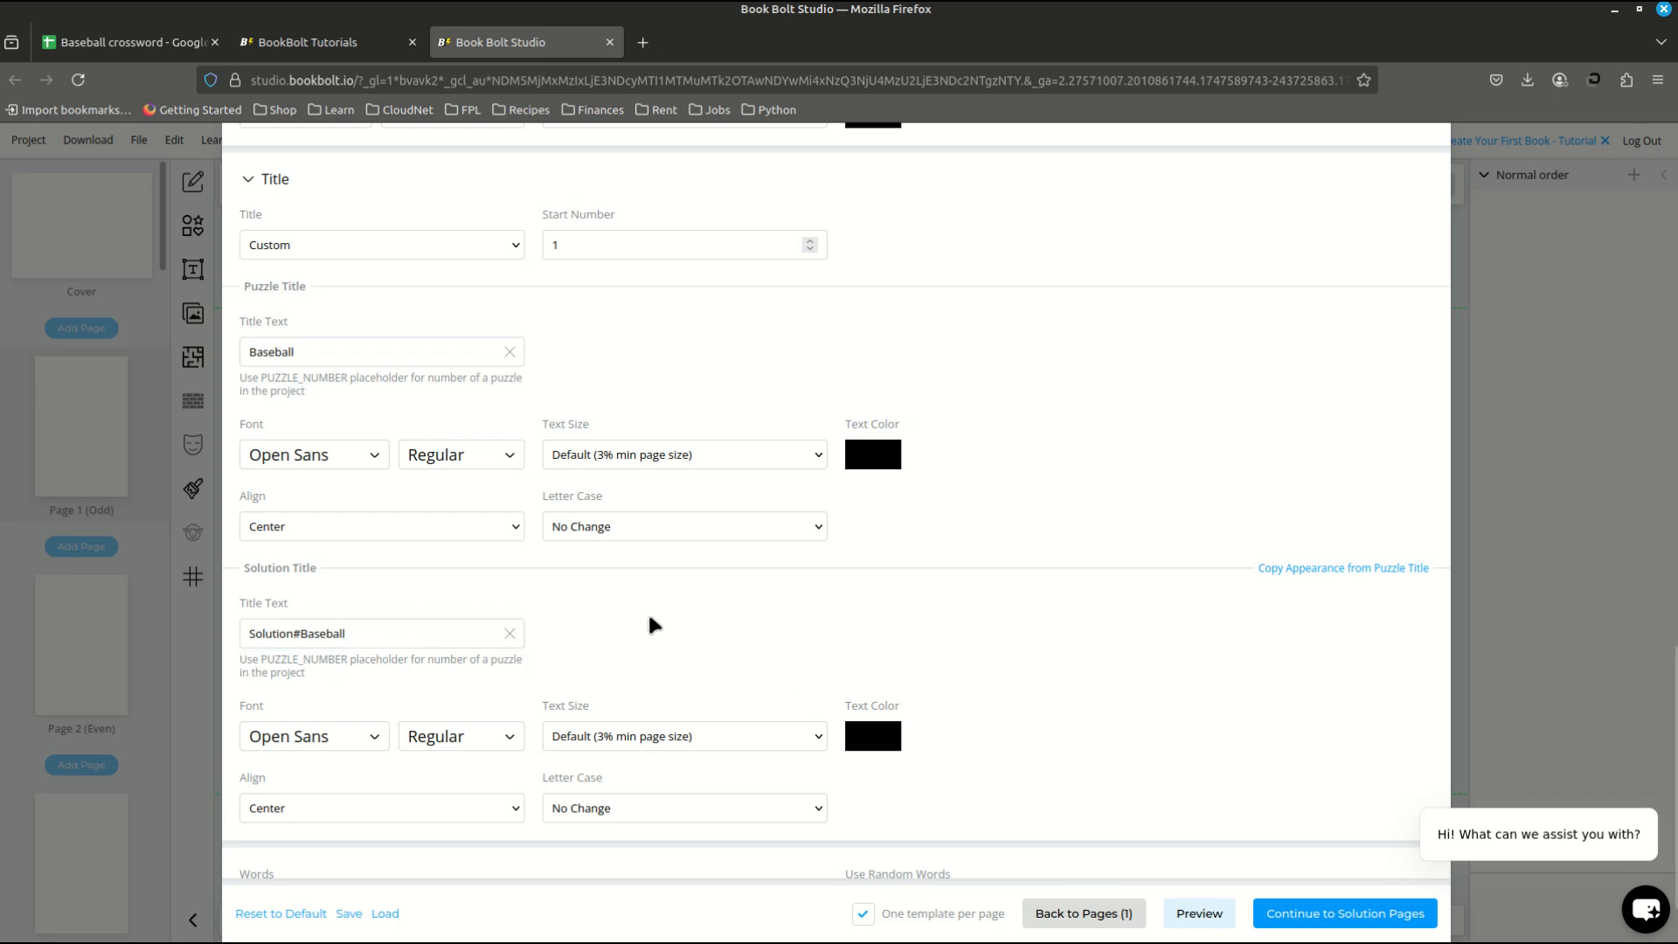
{"action": "scroll", "coordinate": [650, 618], "scroll_direction": "down", "scroll_amount": 1}
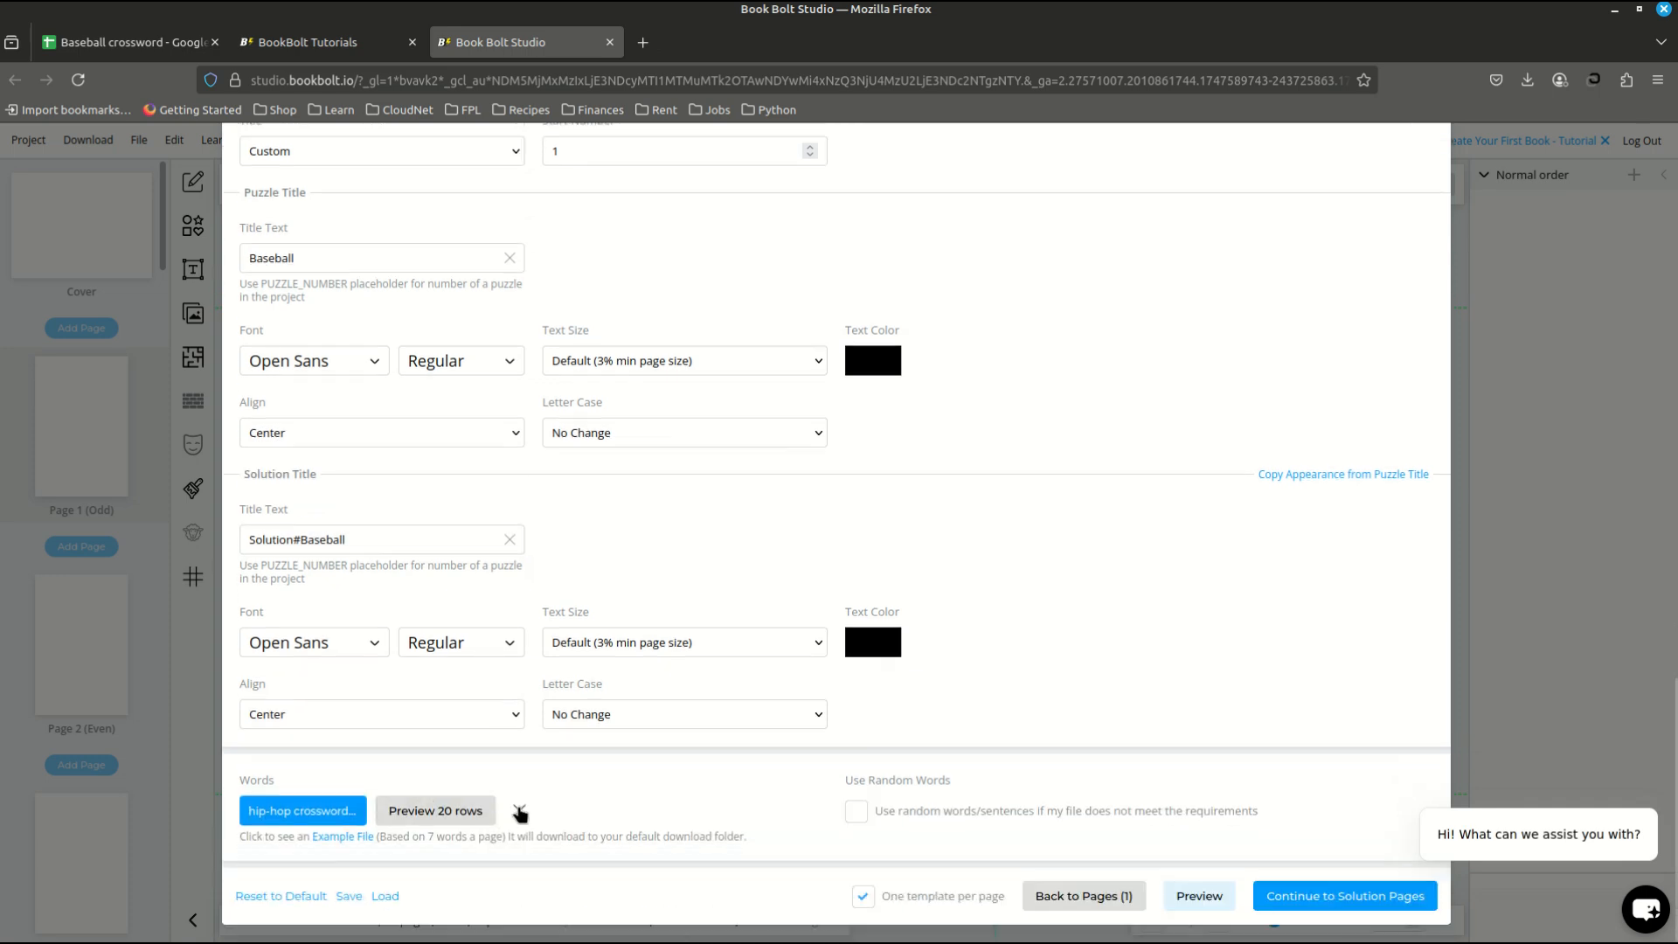
Step: Replace the attached hip-hop words file with Baseball crossword - Sheet1.csv from the CSVs folder in Documents
{"action": "left_click", "coordinate": [515, 811]}
{"action": "left_click", "coordinate": [970, 562]}
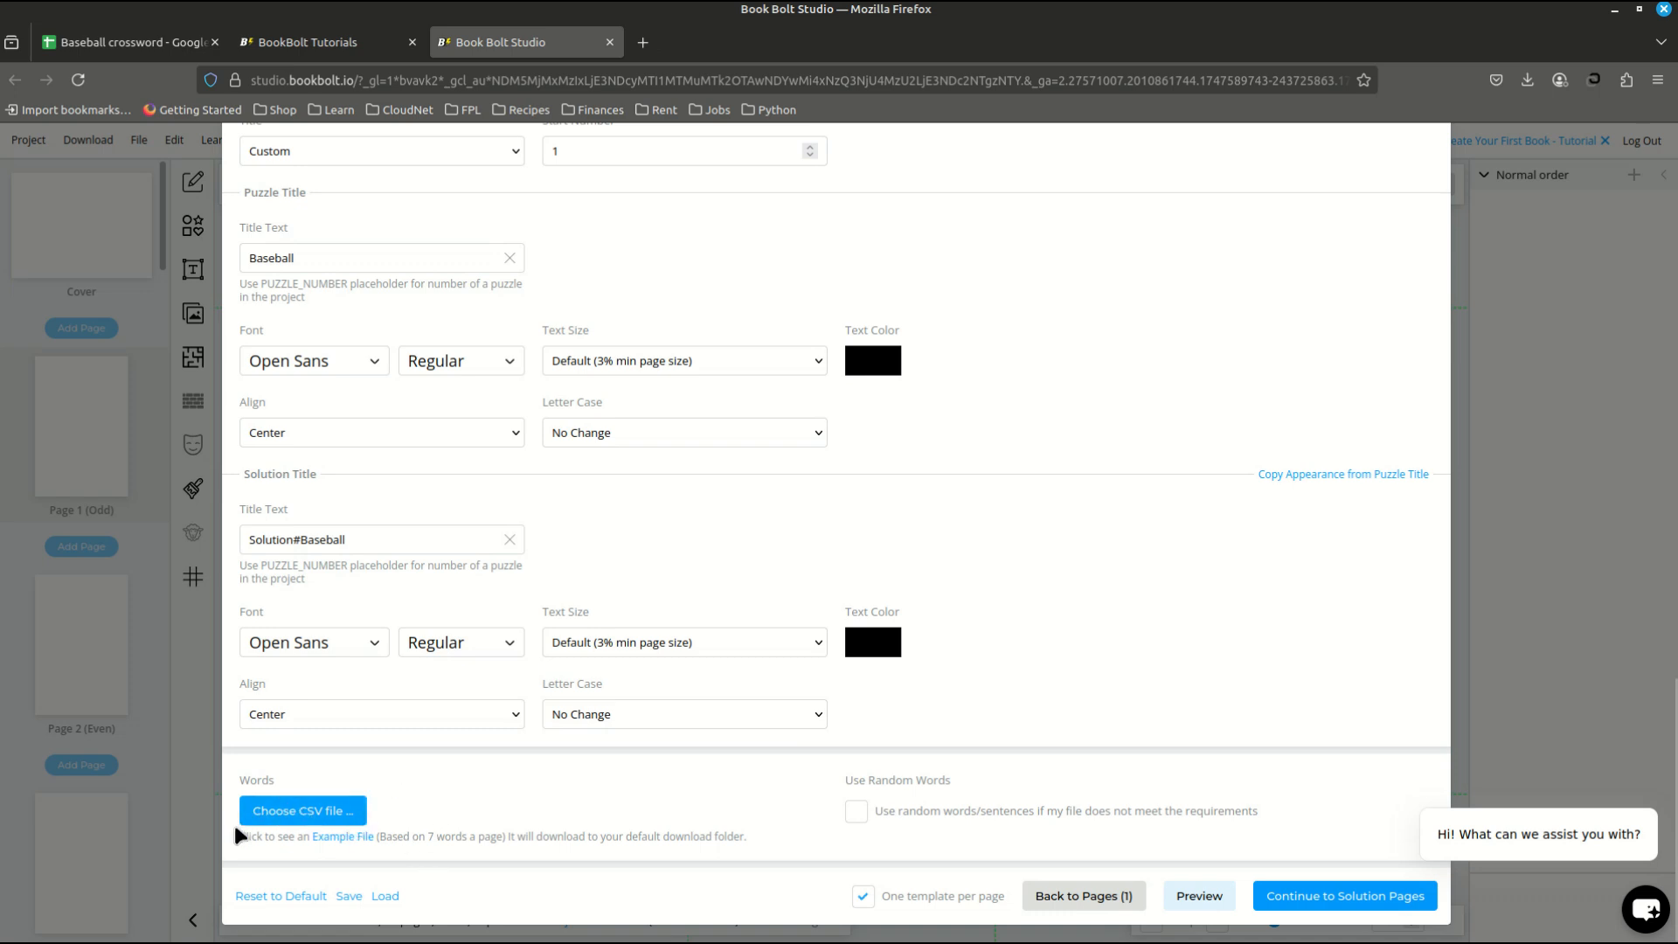
{"action": "left_click", "coordinate": [284, 811]}
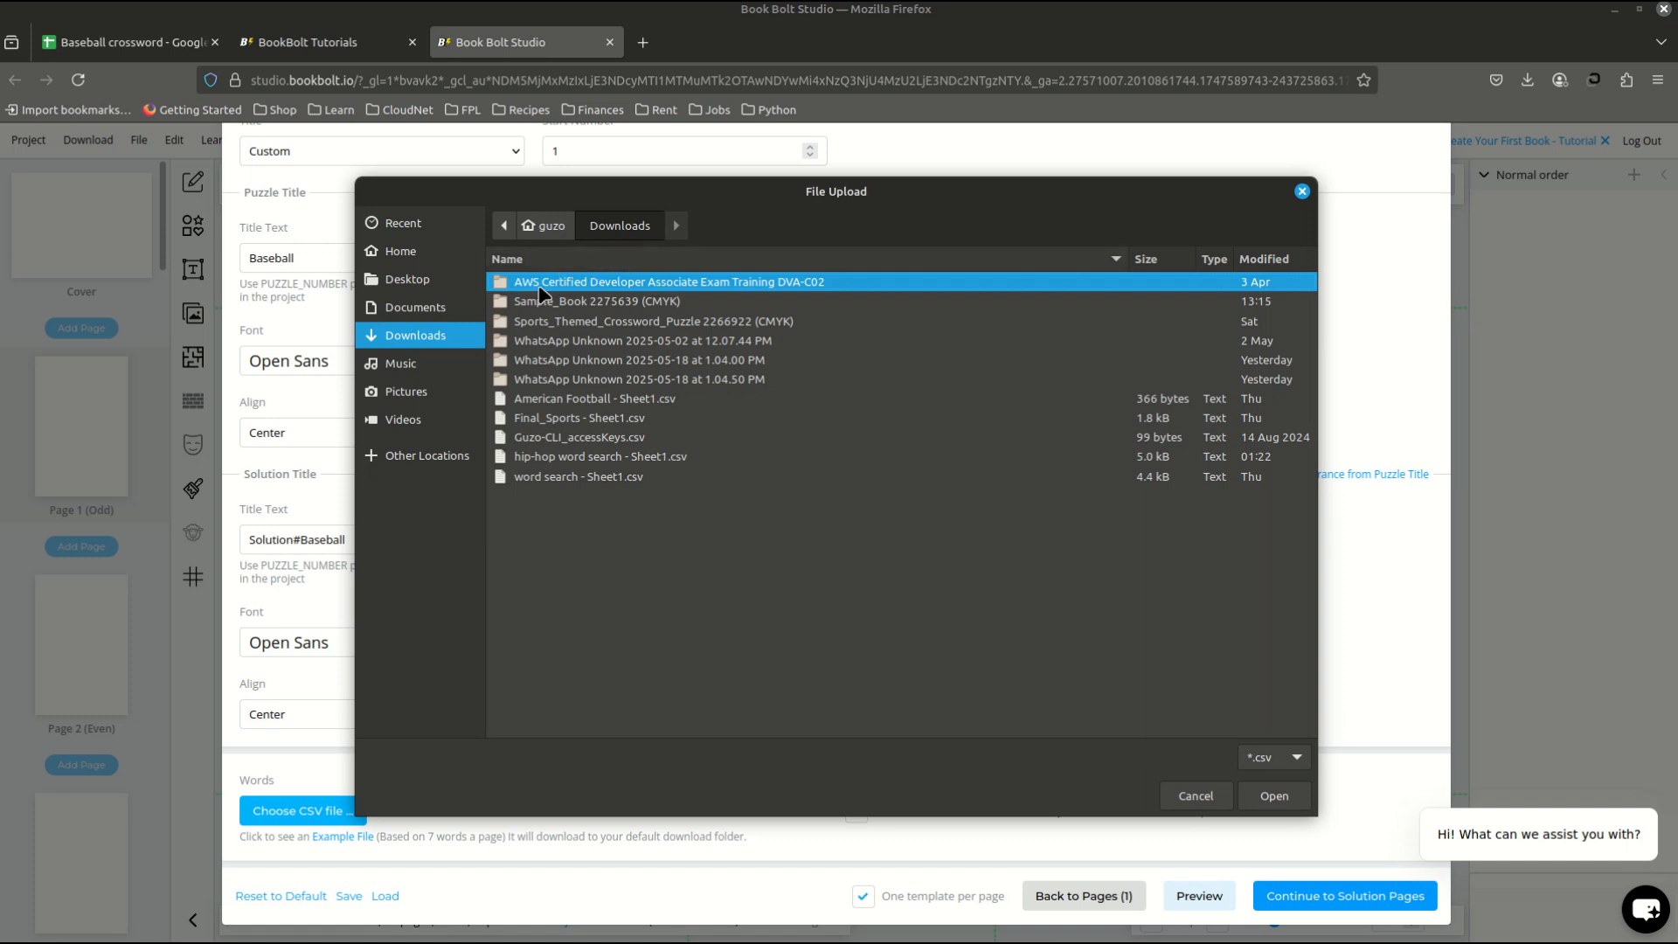
{"action": "left_click", "coordinate": [418, 306]}
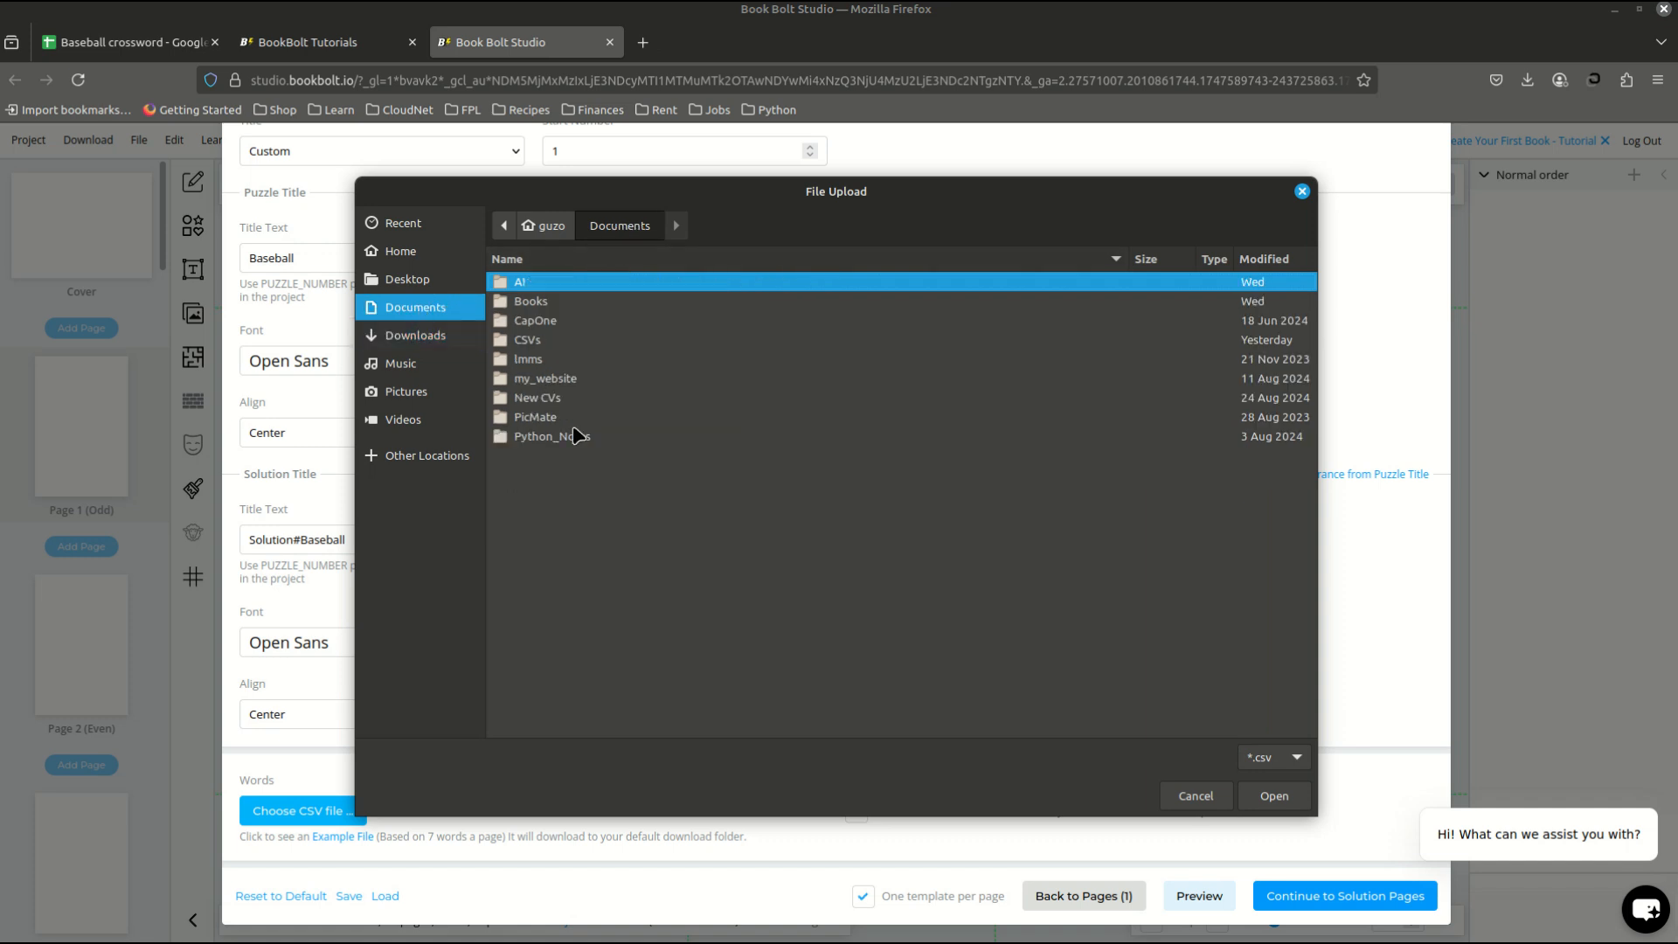
{"action": "double_click", "coordinate": [533, 341]}
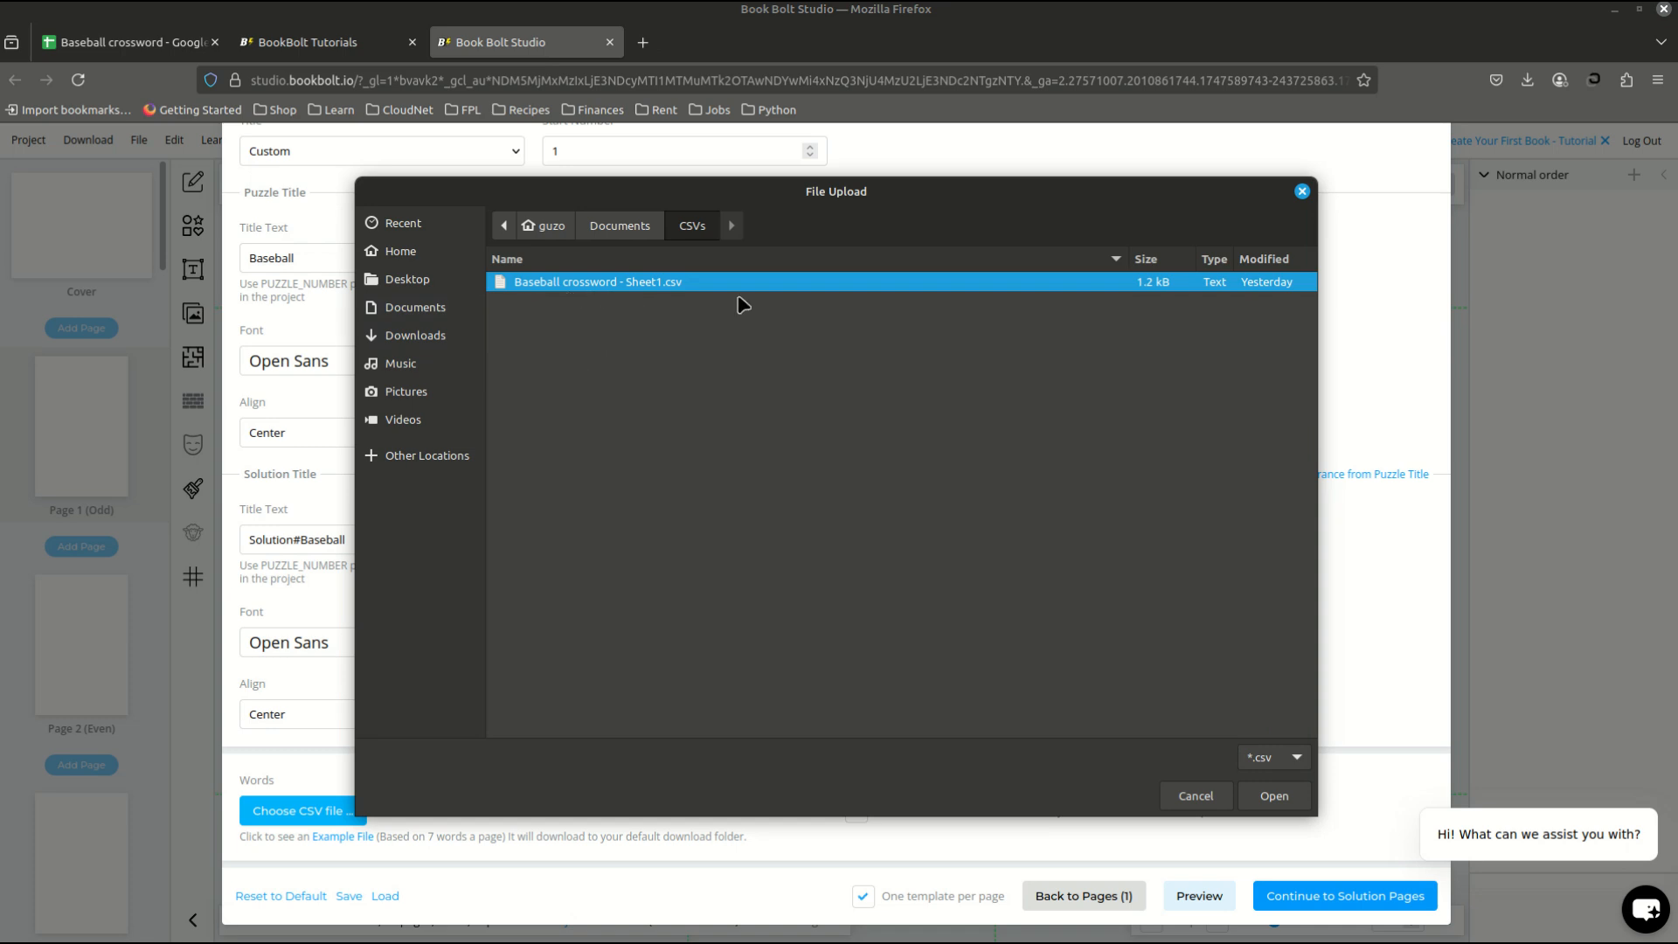
{"action": "left_click", "coordinate": [1273, 795]}
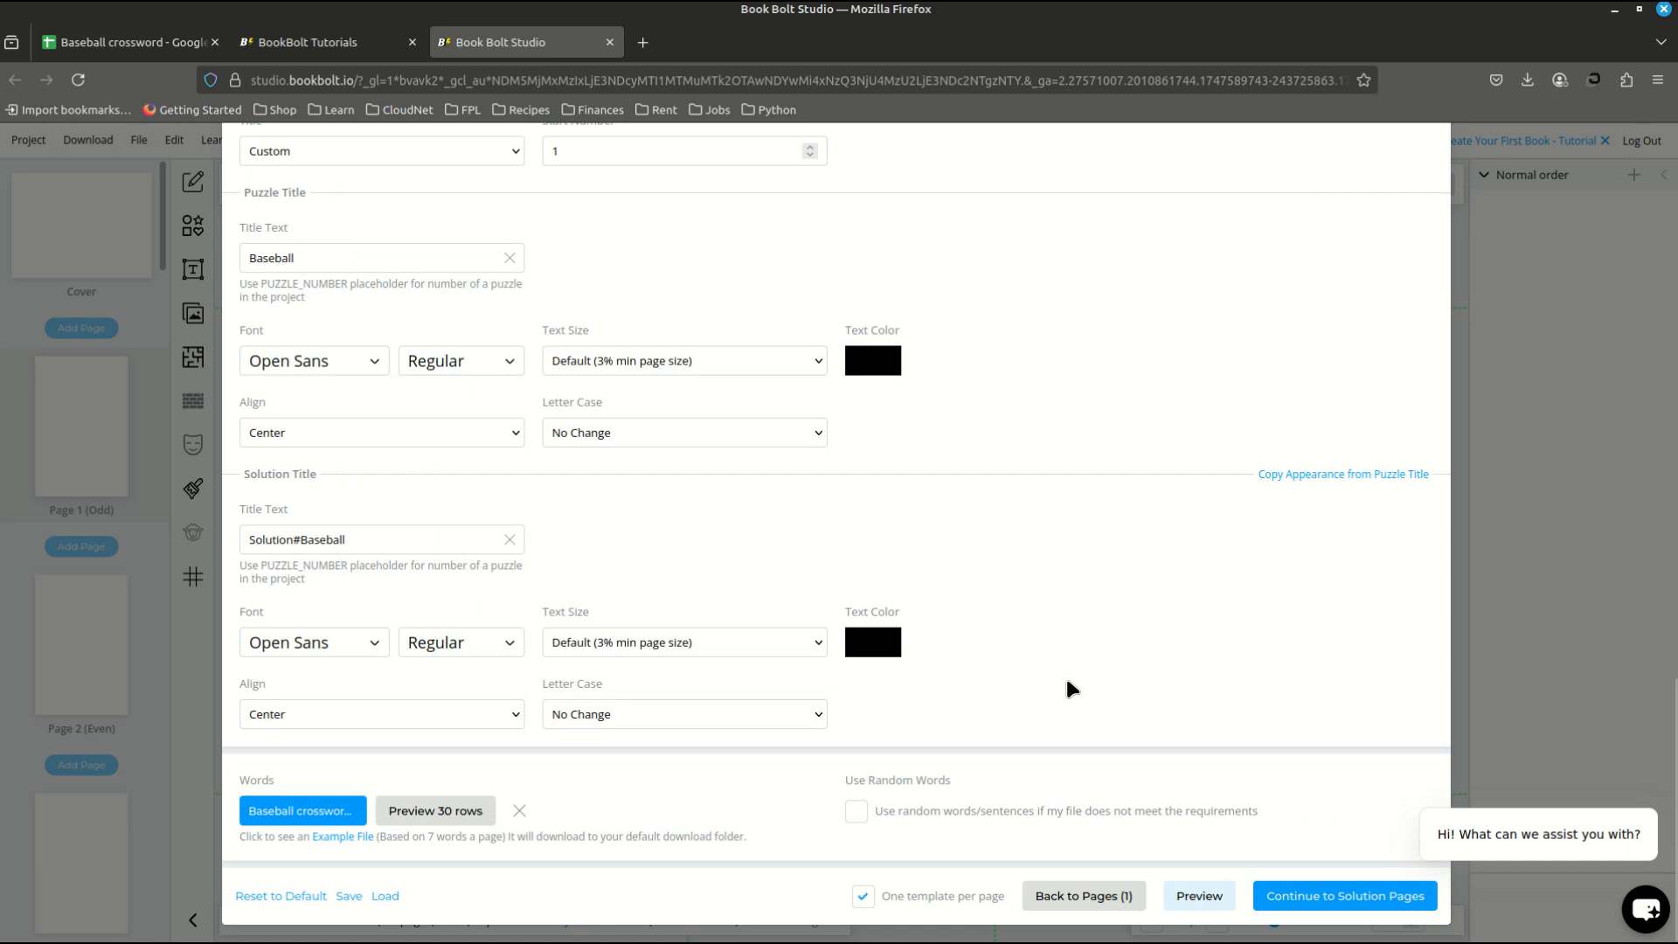
Step: Generate the crossword with its solution on Page 2 (Even), and check the resulting puzzle and solution pages
{"action": "left_click", "coordinate": [1302, 898]}
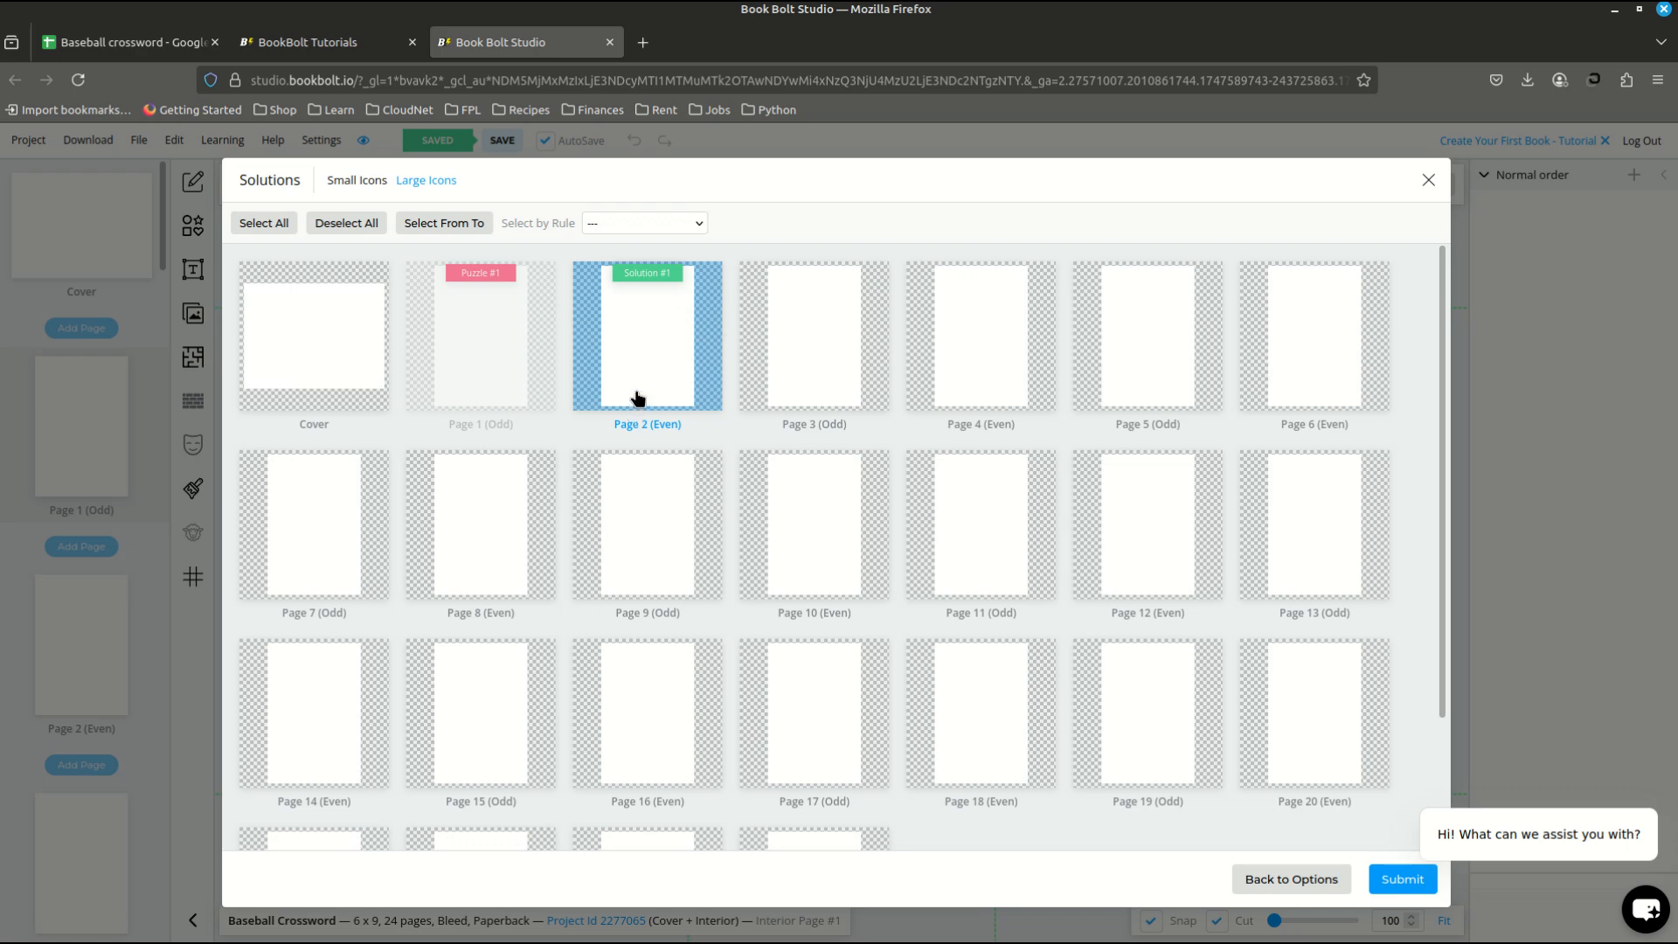
{"action": "scroll", "coordinate": [696, 603], "scroll_direction": "down", "scroll_amount": 2}
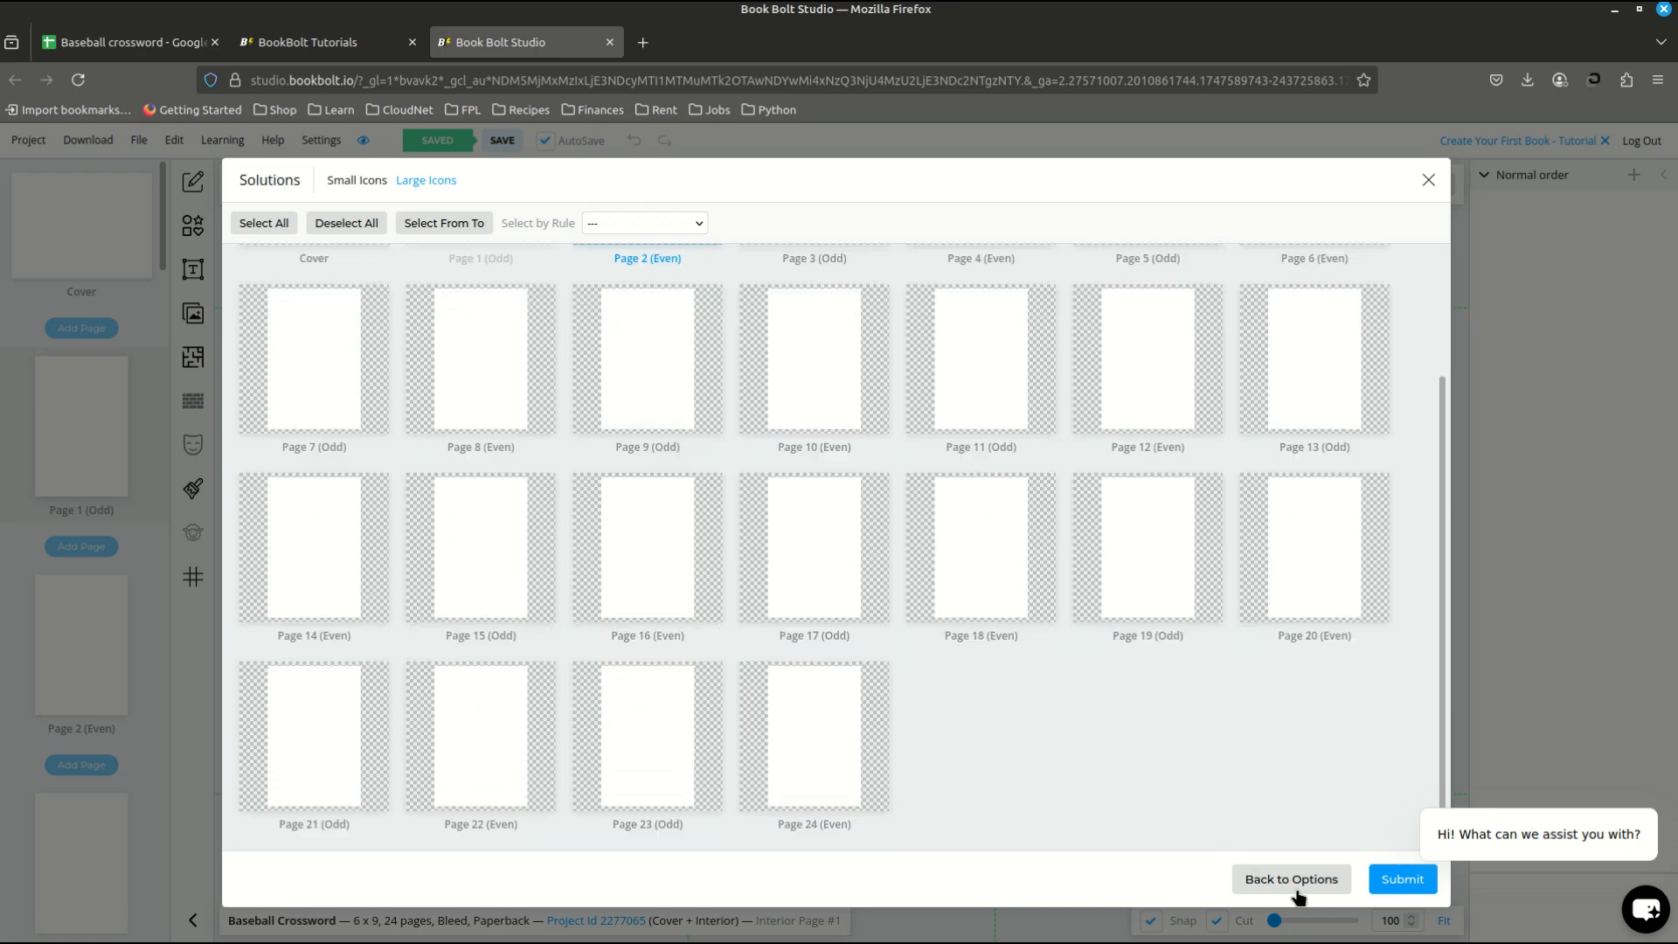
{"action": "left_click", "coordinate": [1394, 878]}
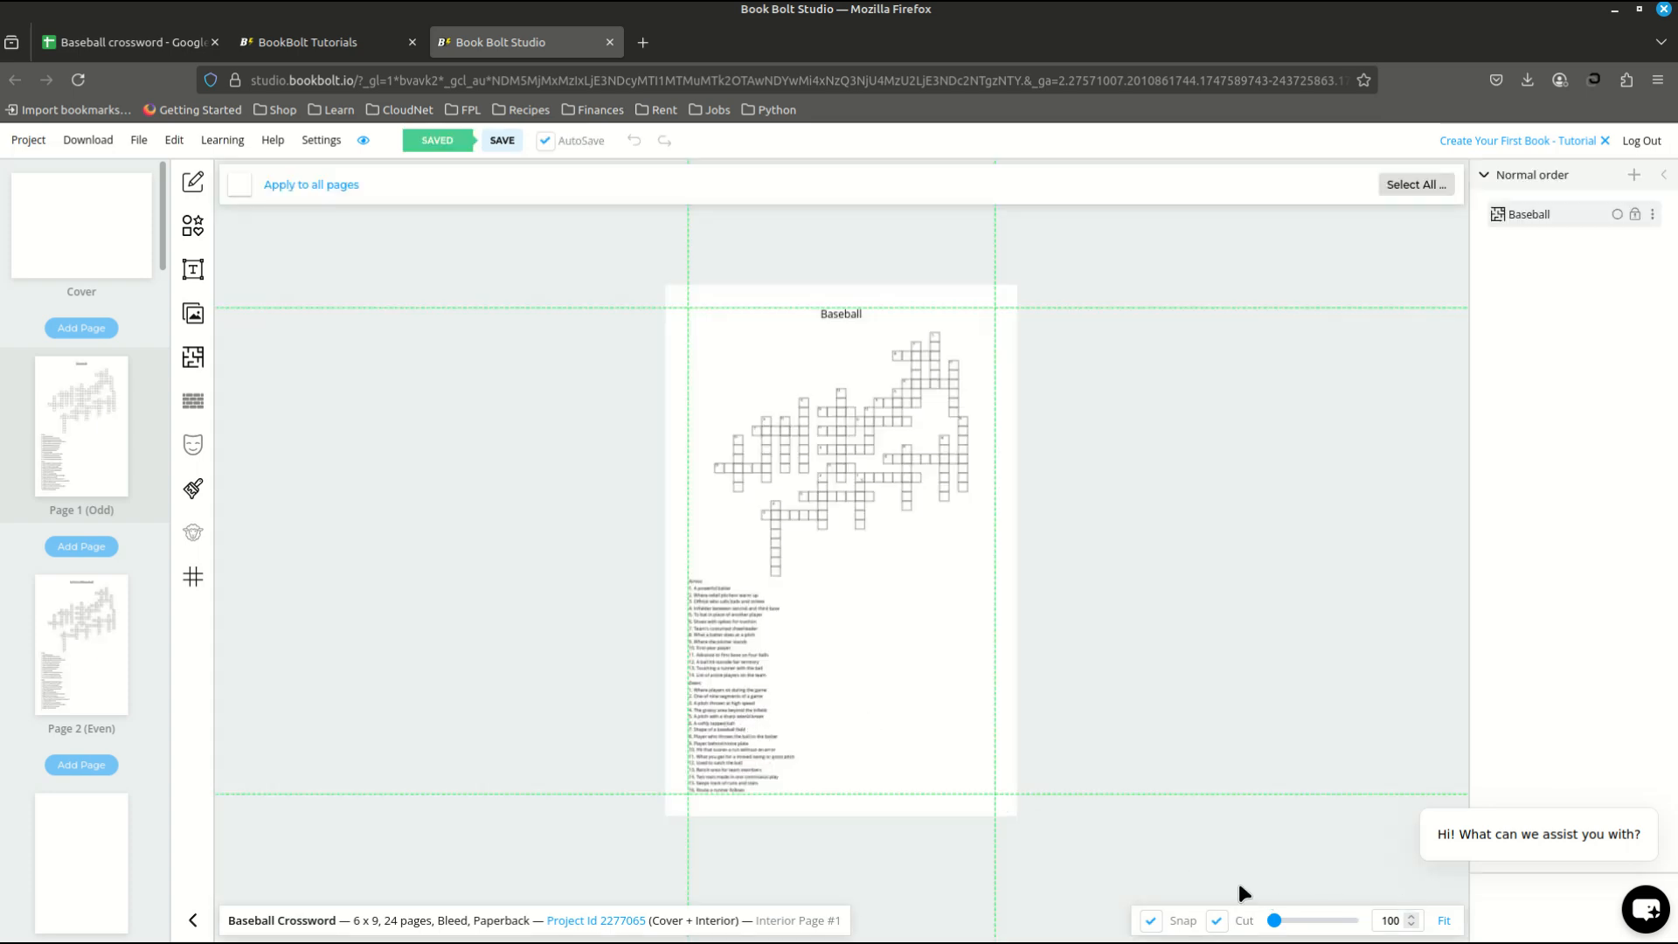
{"action": "left_click_drag", "start_coordinate": [1275, 921], "coordinate": [1278, 920]}
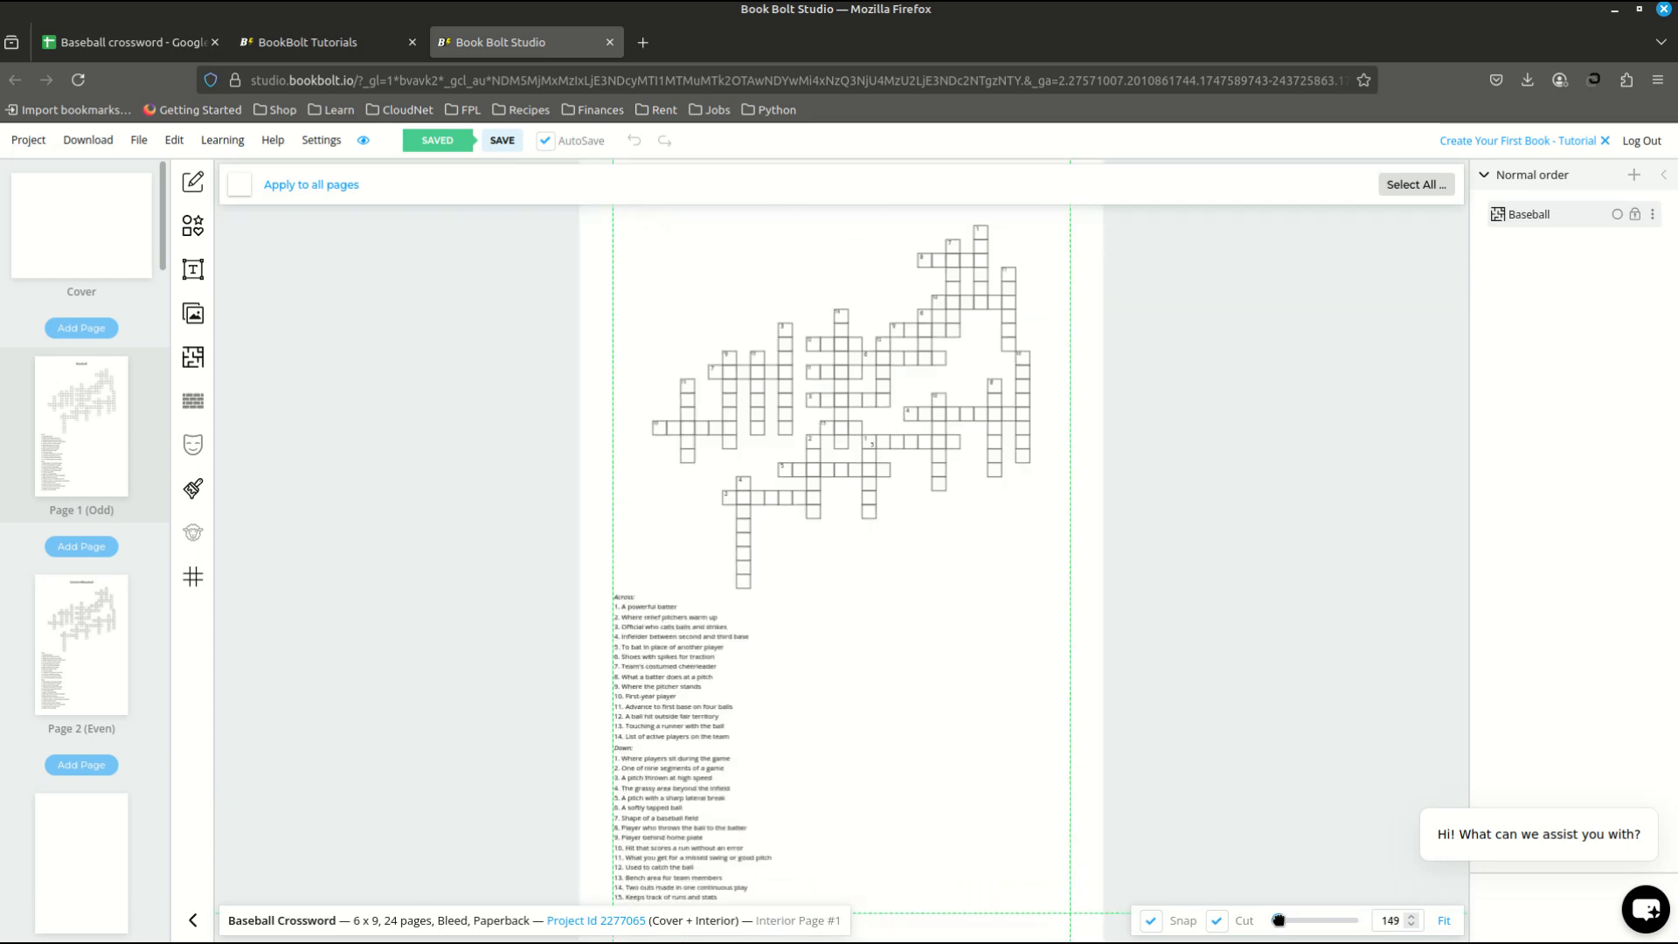
{"action": "scroll", "coordinate": [1133, 666], "scroll_direction": "down", "scroll_amount": 3}
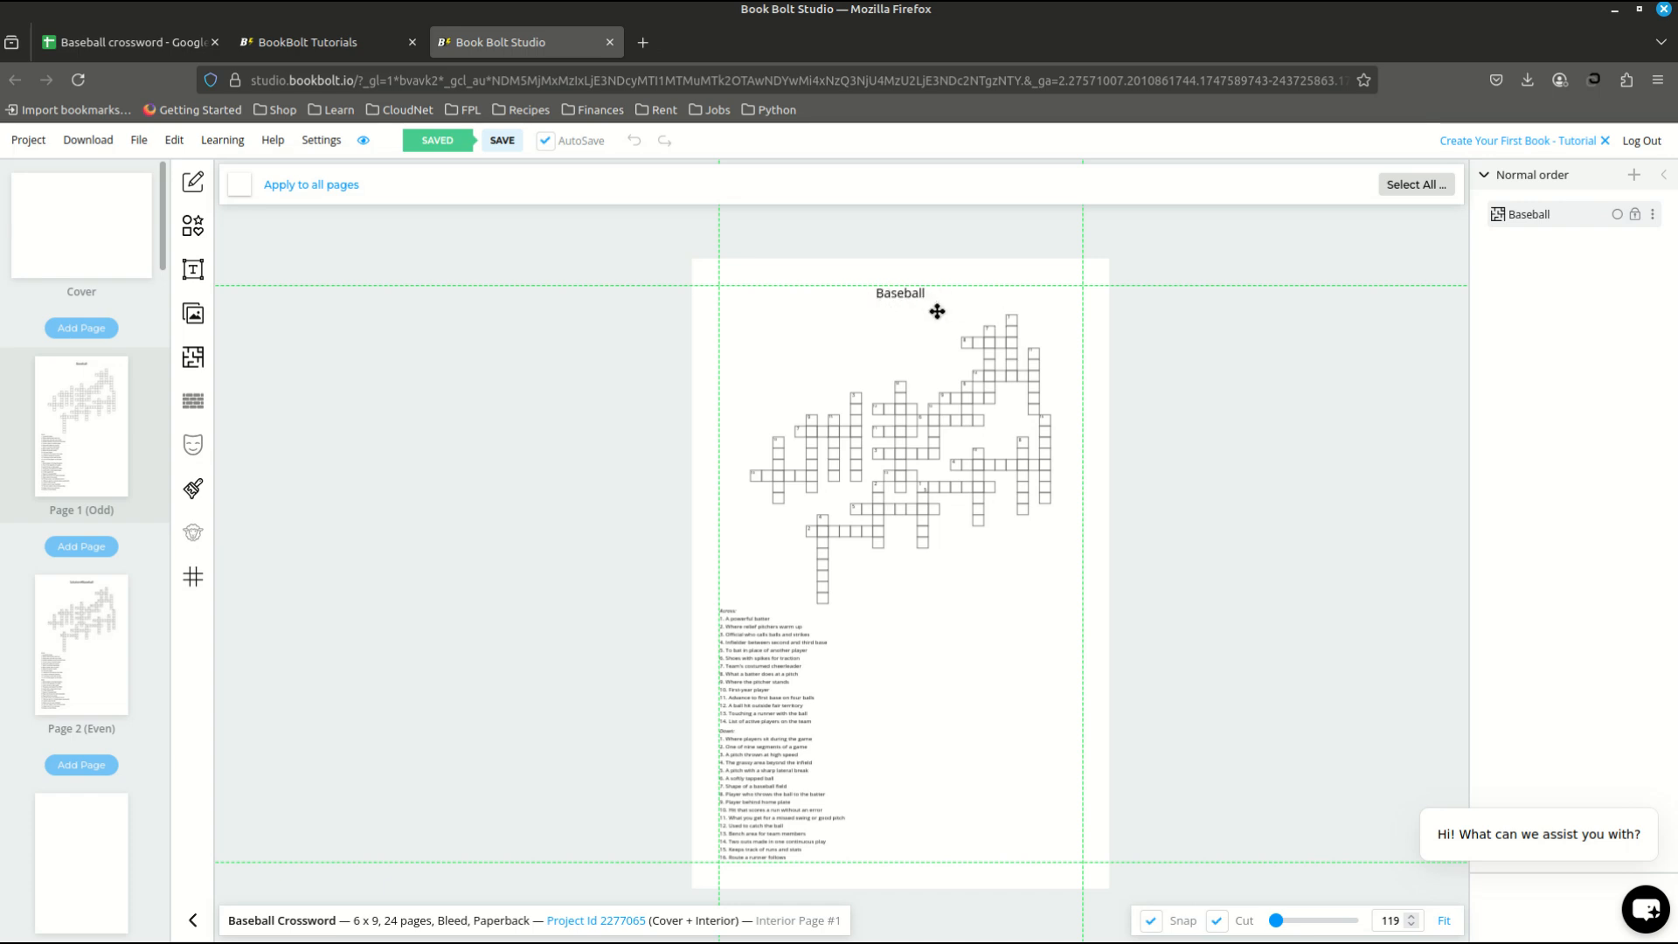
{"action": "left_click", "coordinate": [103, 696]}
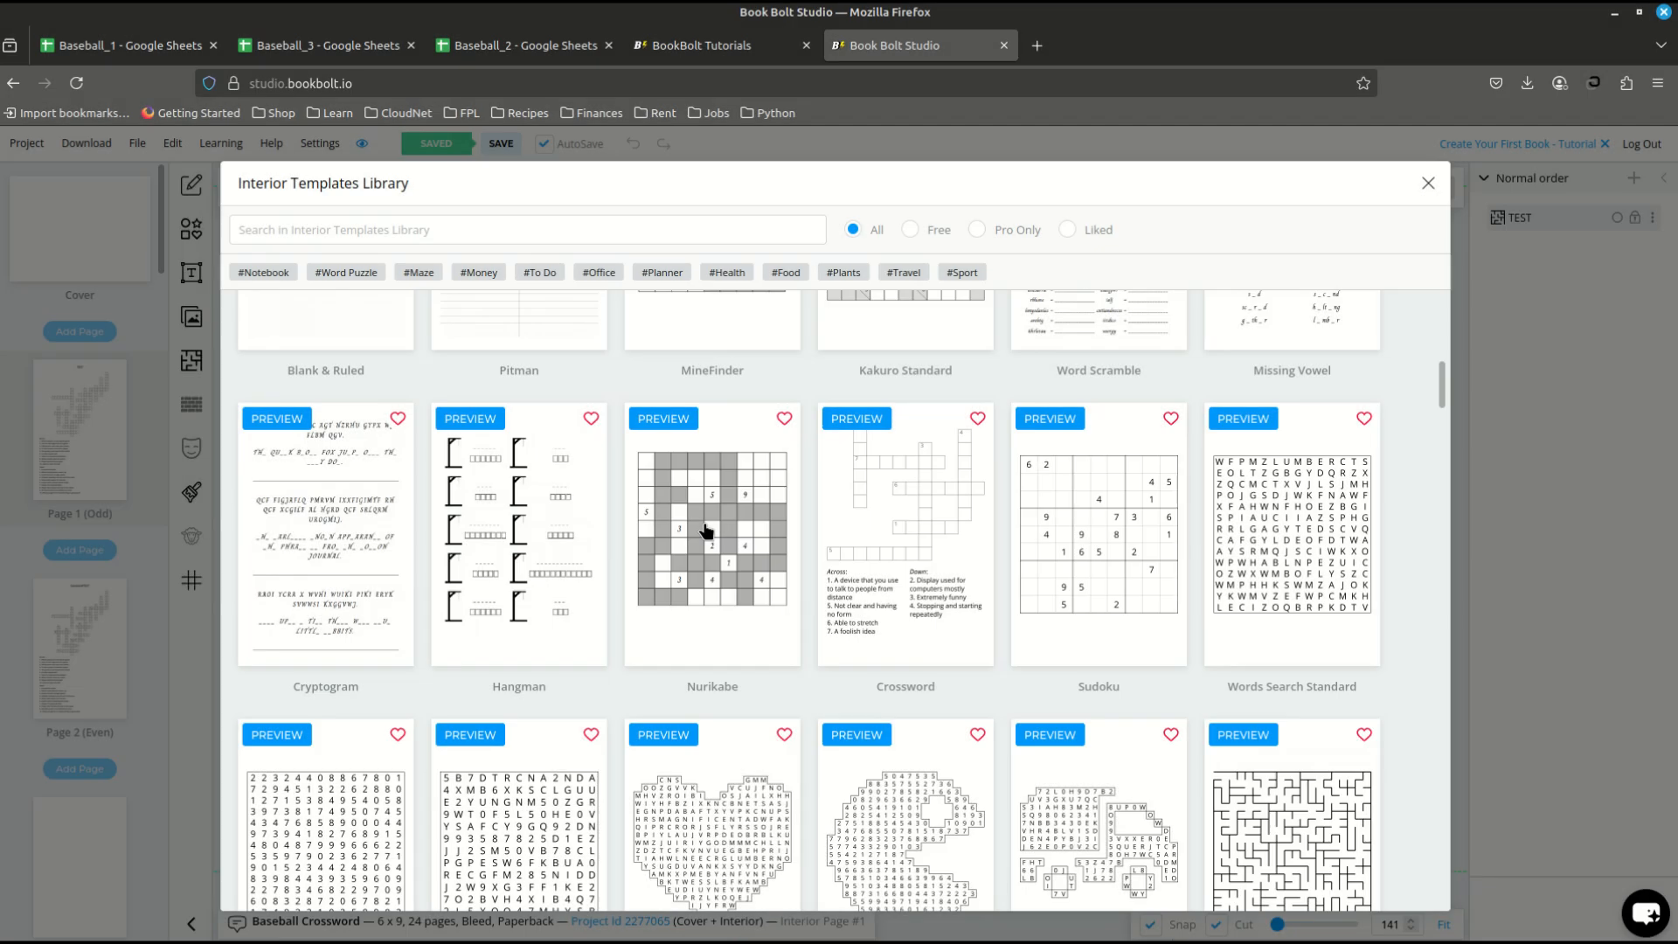
Step: Choose the Crossword template for Page 1 (Odd) and attach Baseball_2 - Sheet1.csv as its words file
{"action": "left_click", "coordinate": [903, 510]}
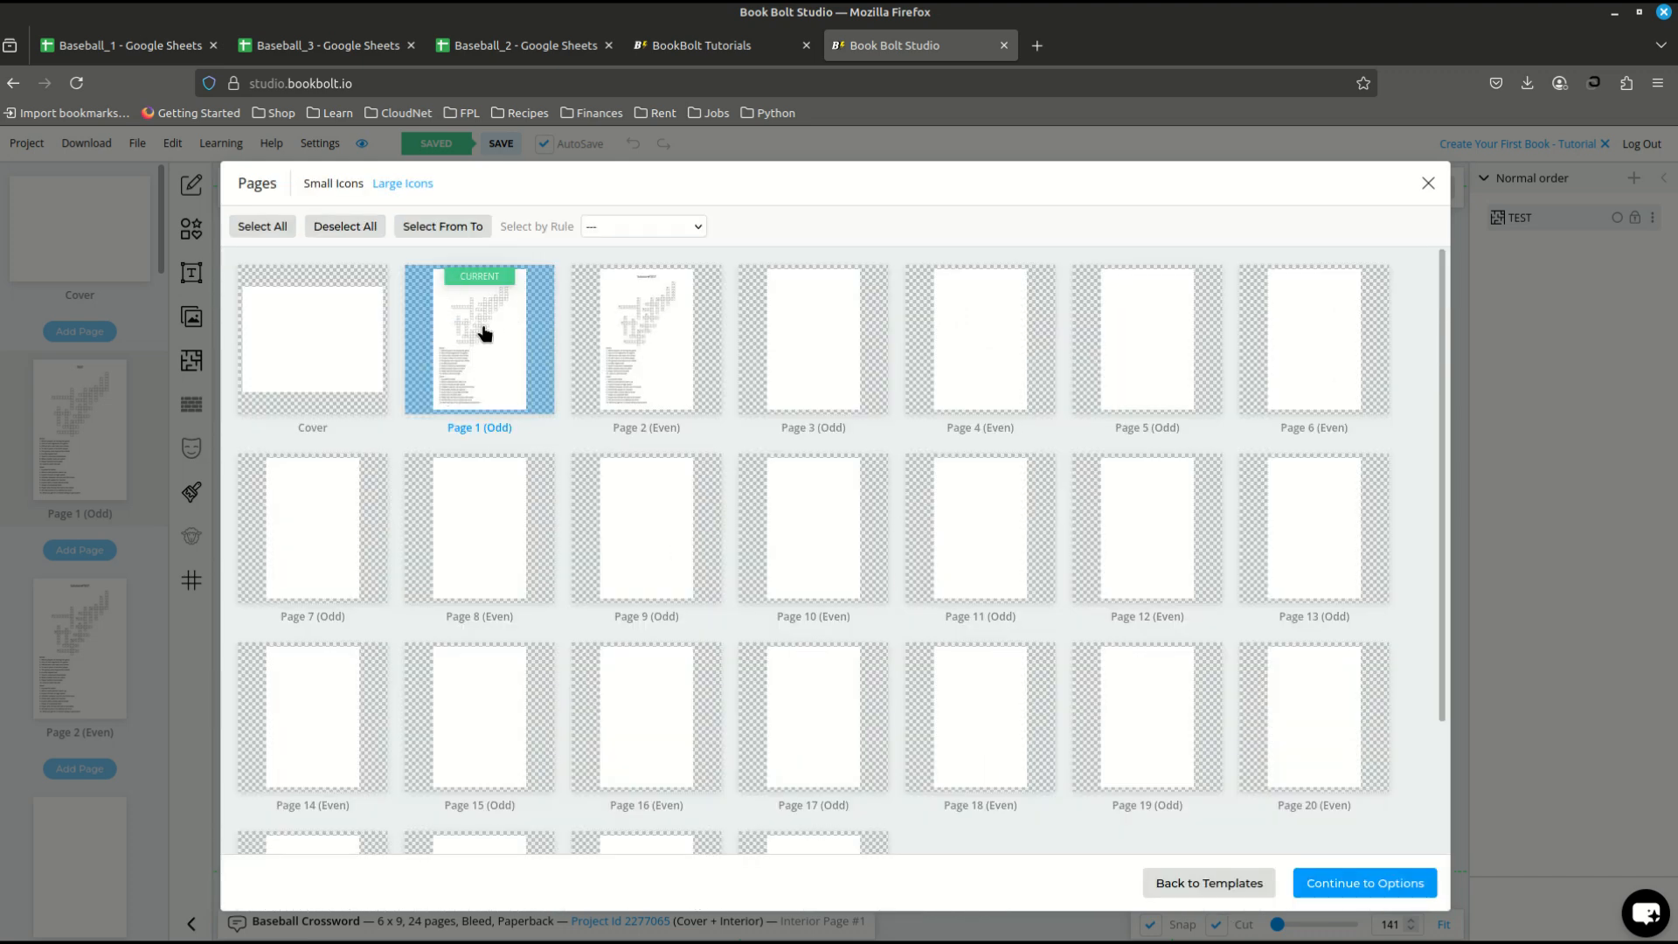
{"action": "left_click", "coordinate": [1365, 884]}
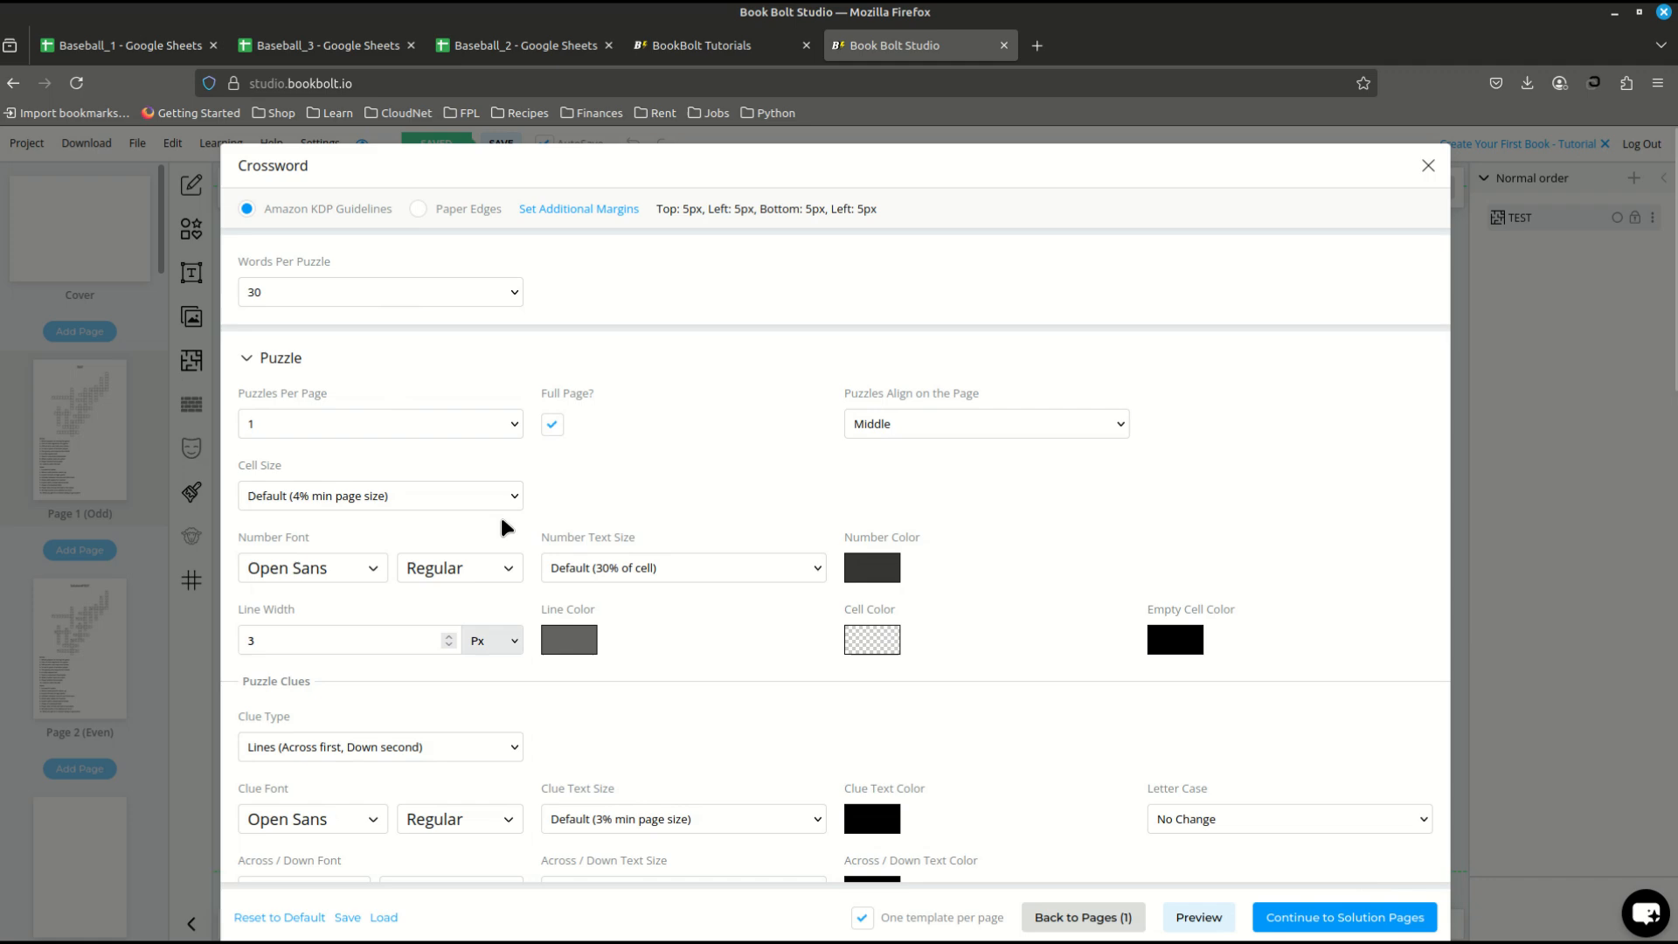
{"action": "scroll", "coordinate": [496, 515], "scroll_direction": "down", "scroll_amount": 15}
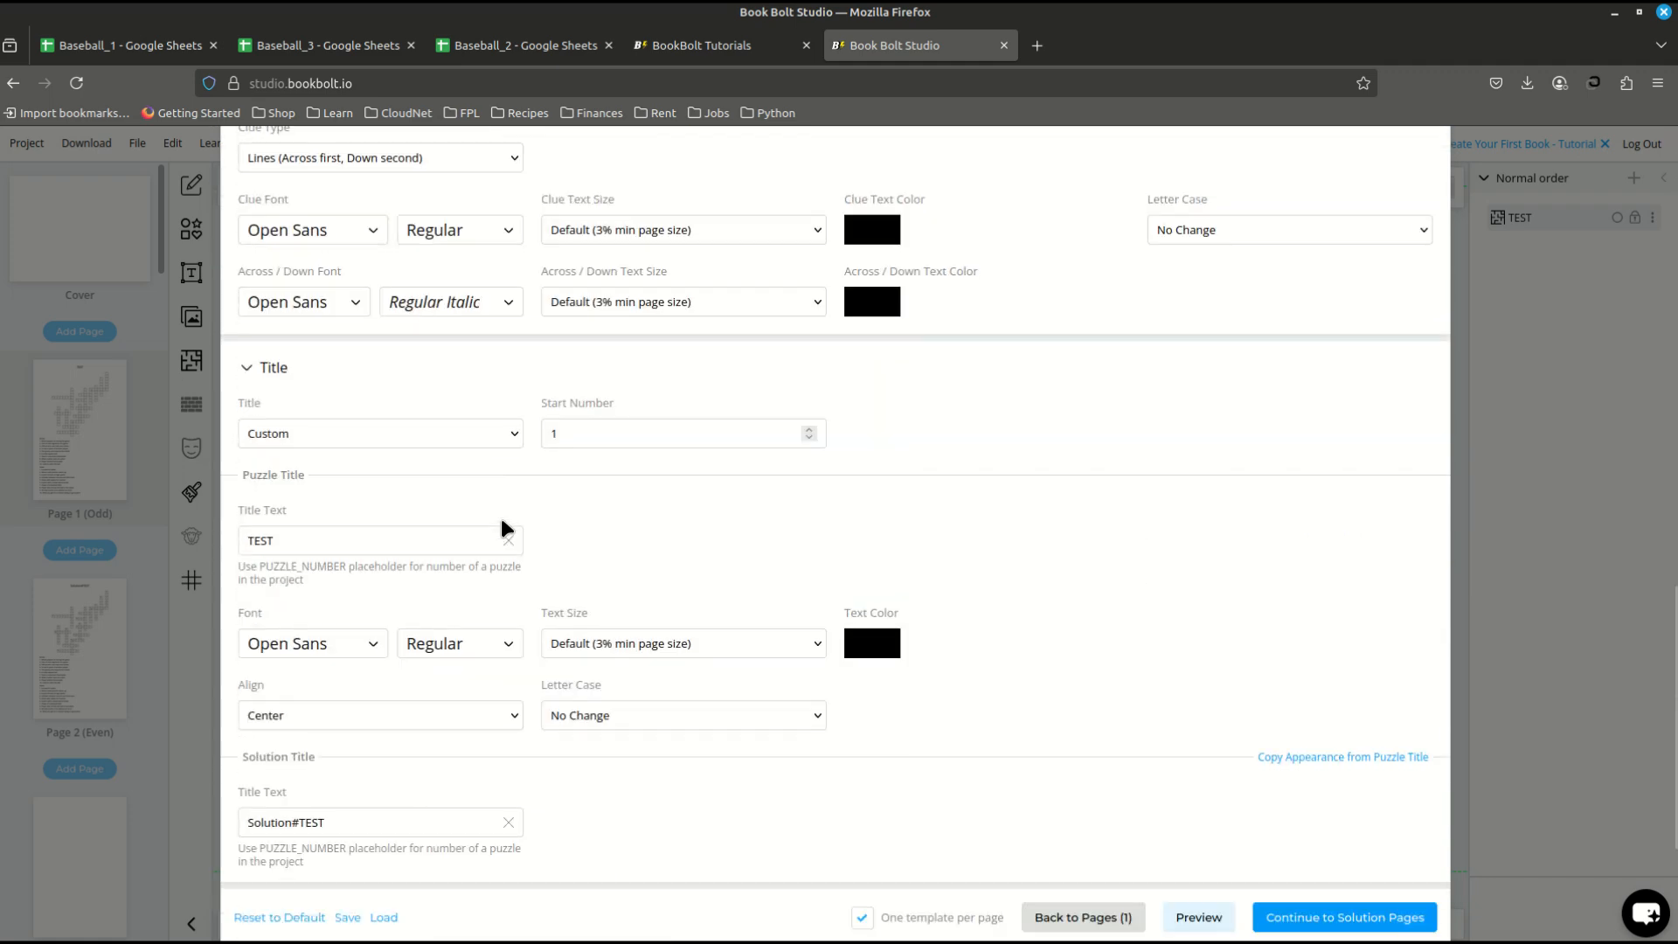
{"action": "scroll", "coordinate": [503, 524], "scroll_direction": "down", "scroll_amount": 3}
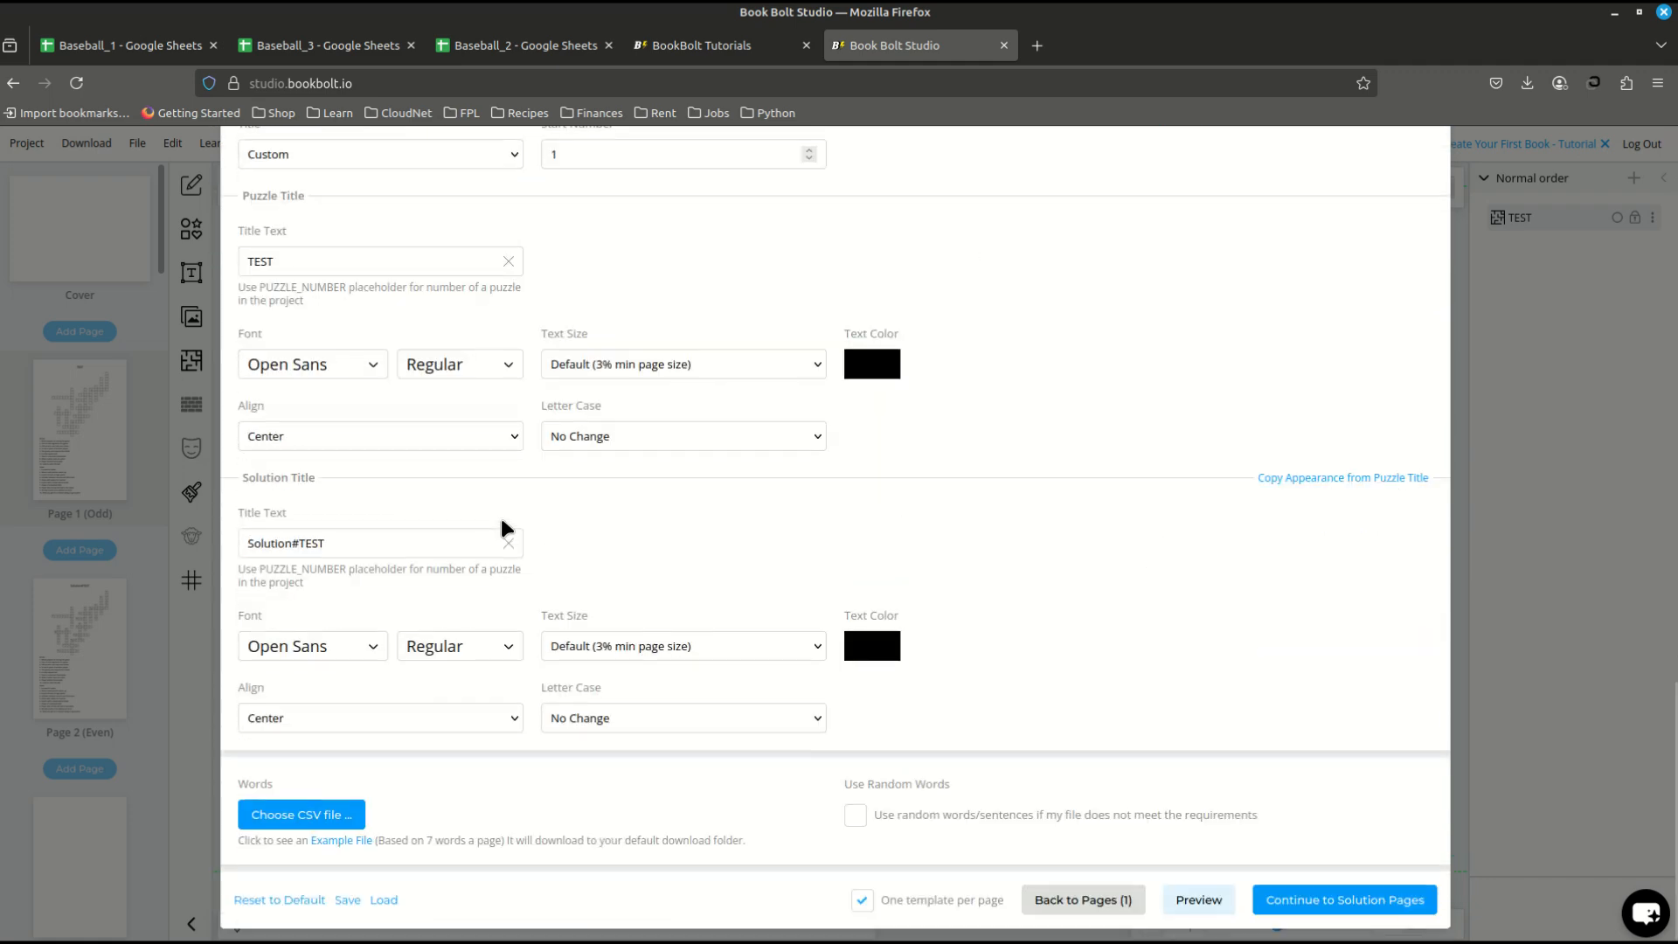
{"action": "left_click", "coordinate": [319, 815]}
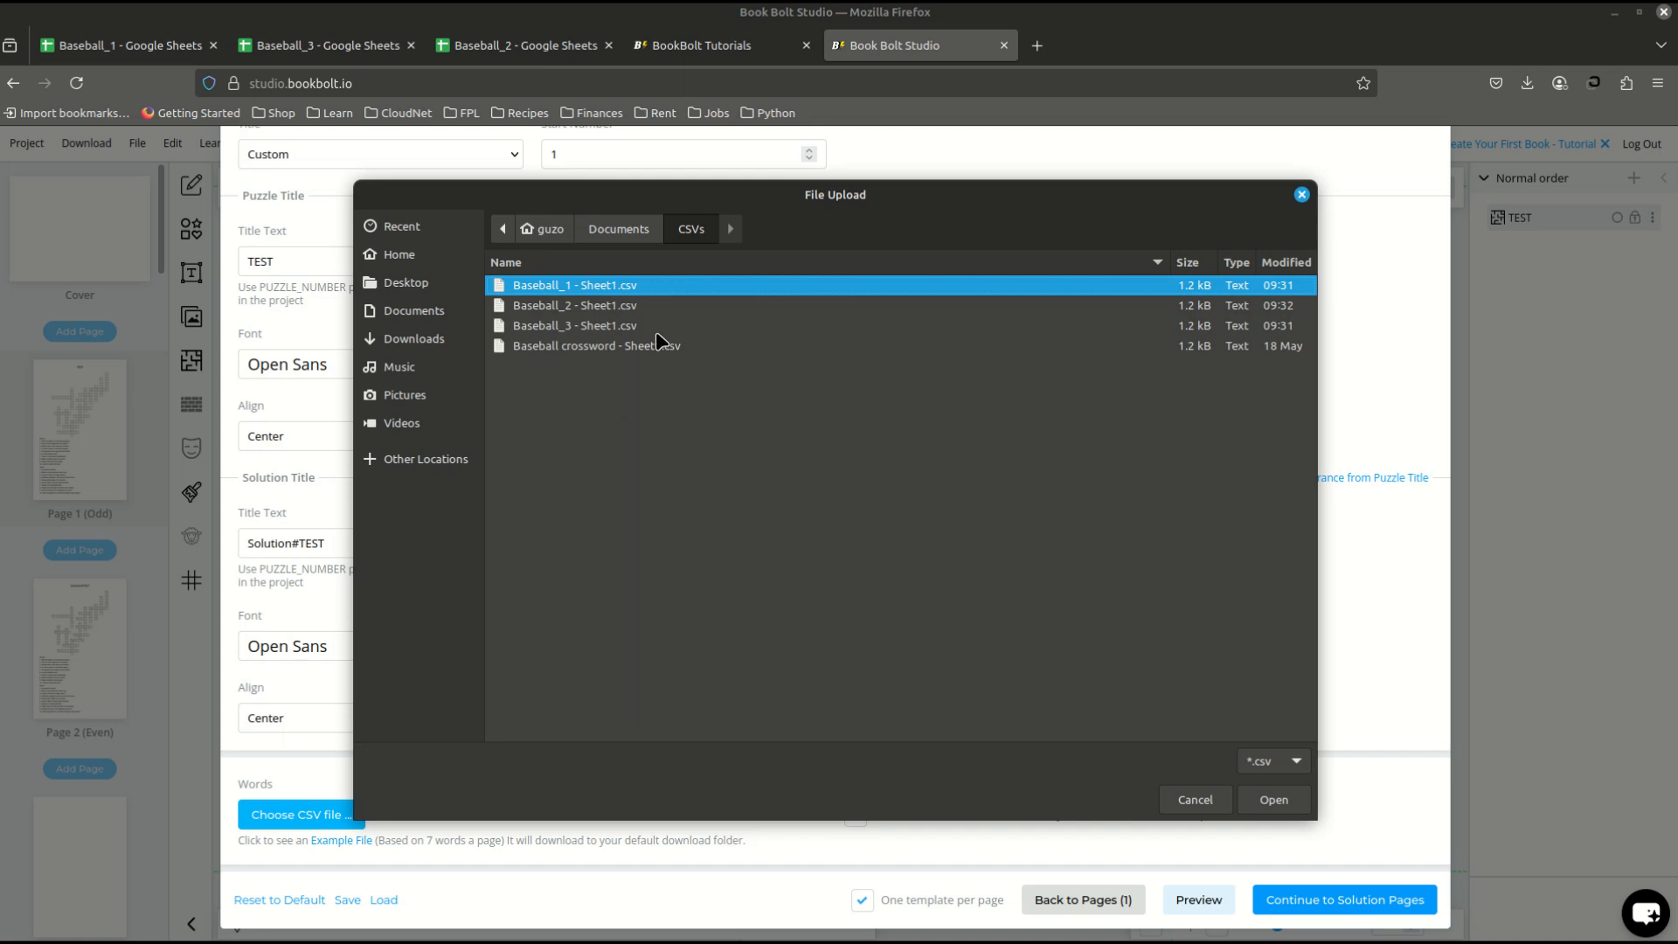
{"action": "left_click", "coordinate": [546, 308]}
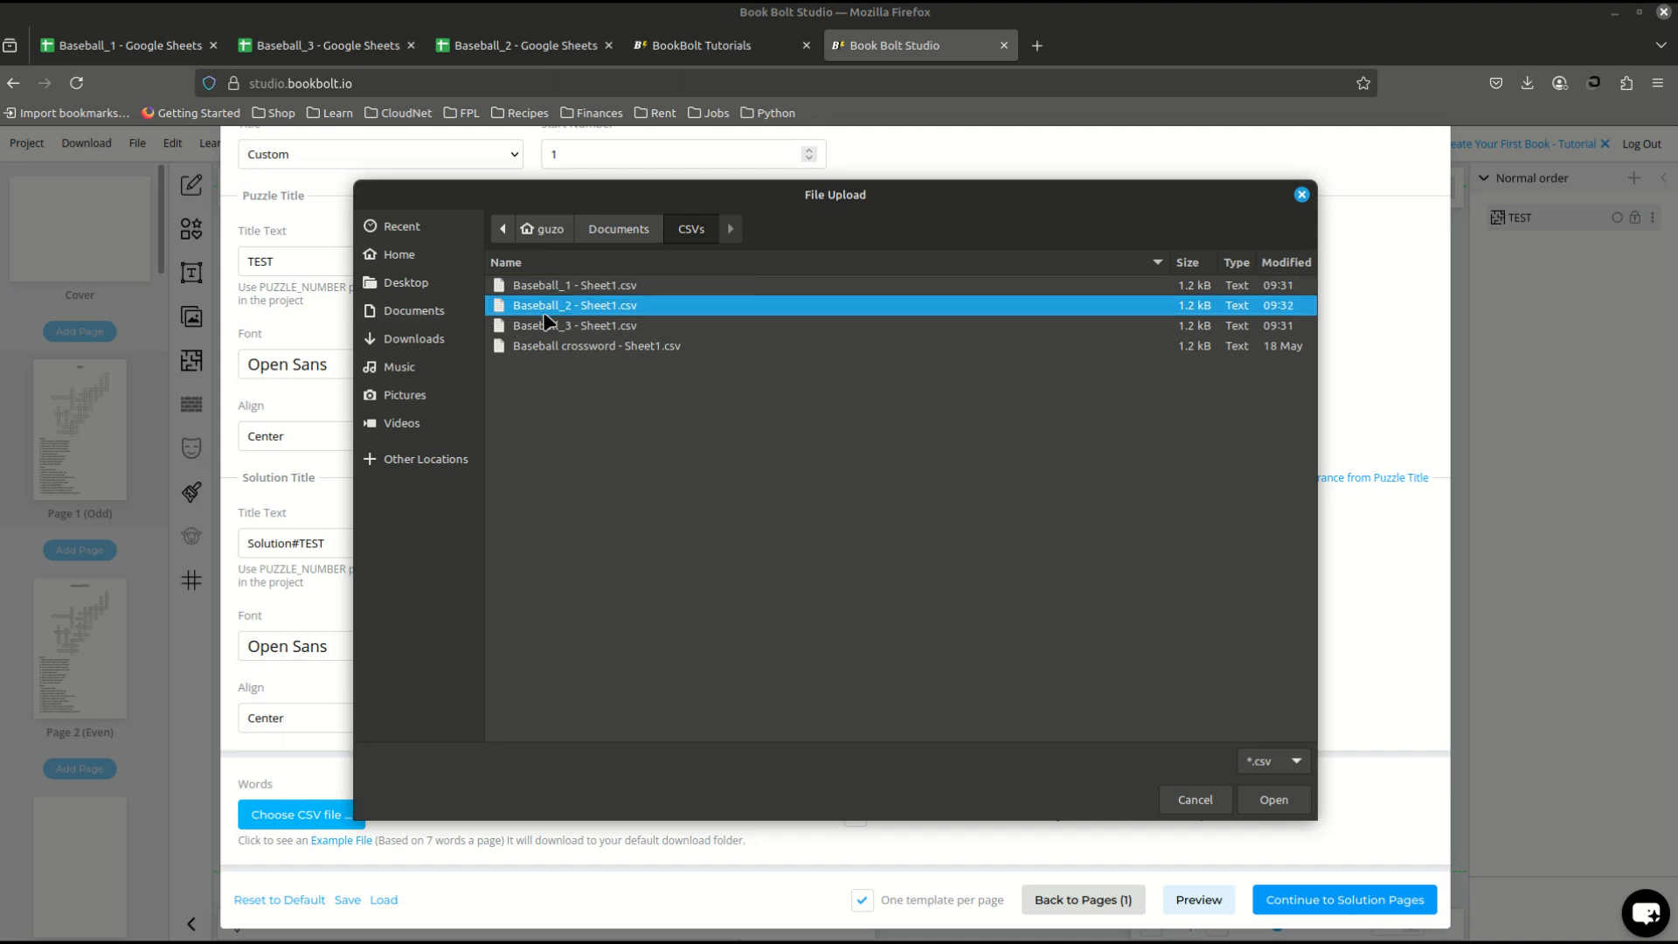
{"action": "left_click", "coordinate": [1273, 800]}
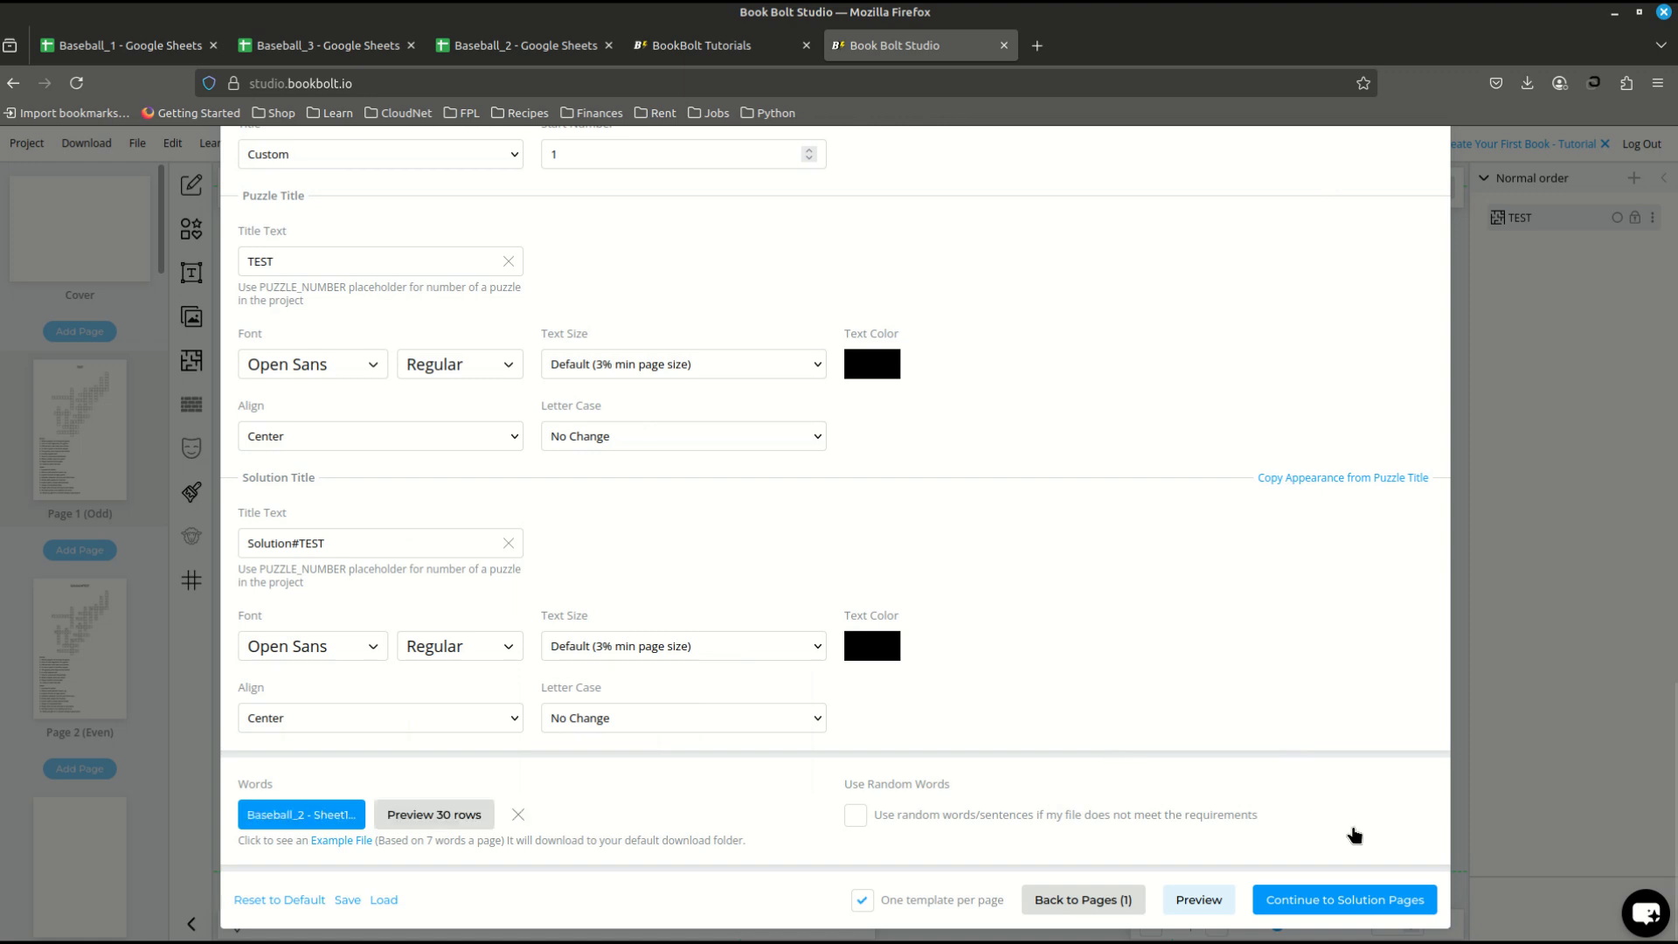
Step: Try to generate the Baseball_2 crossword with its solution on Page 2 (Even), and check the words file for errors
{"action": "left_click", "coordinate": [1346, 900]}
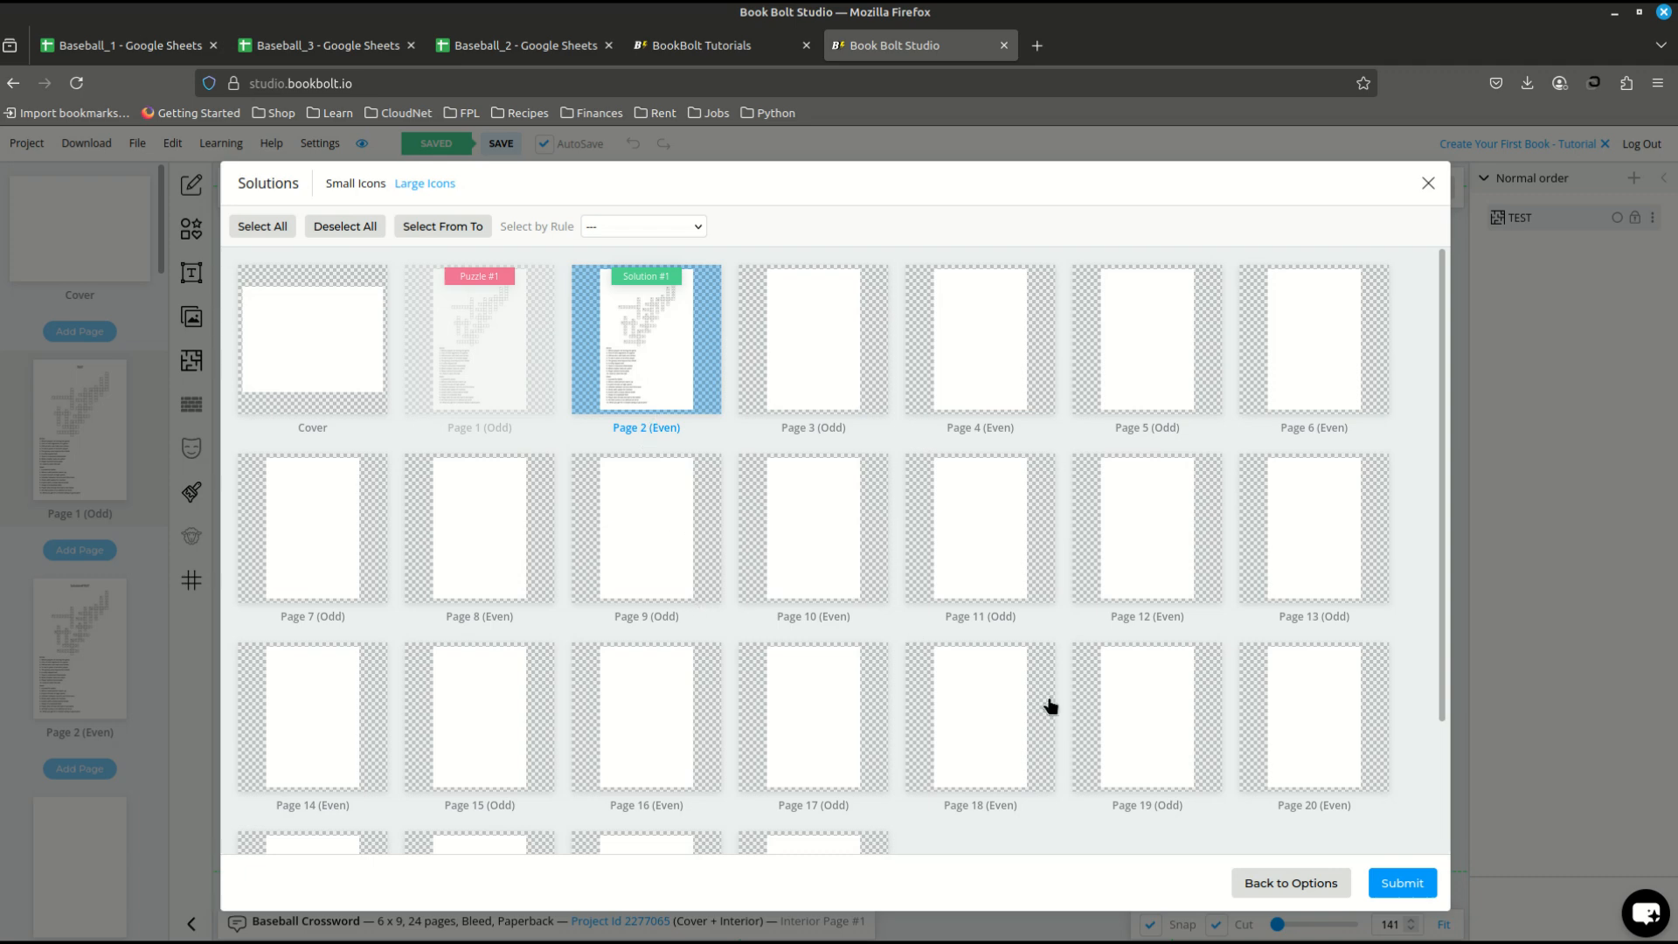
{"action": "left_click", "coordinate": [1398, 883]}
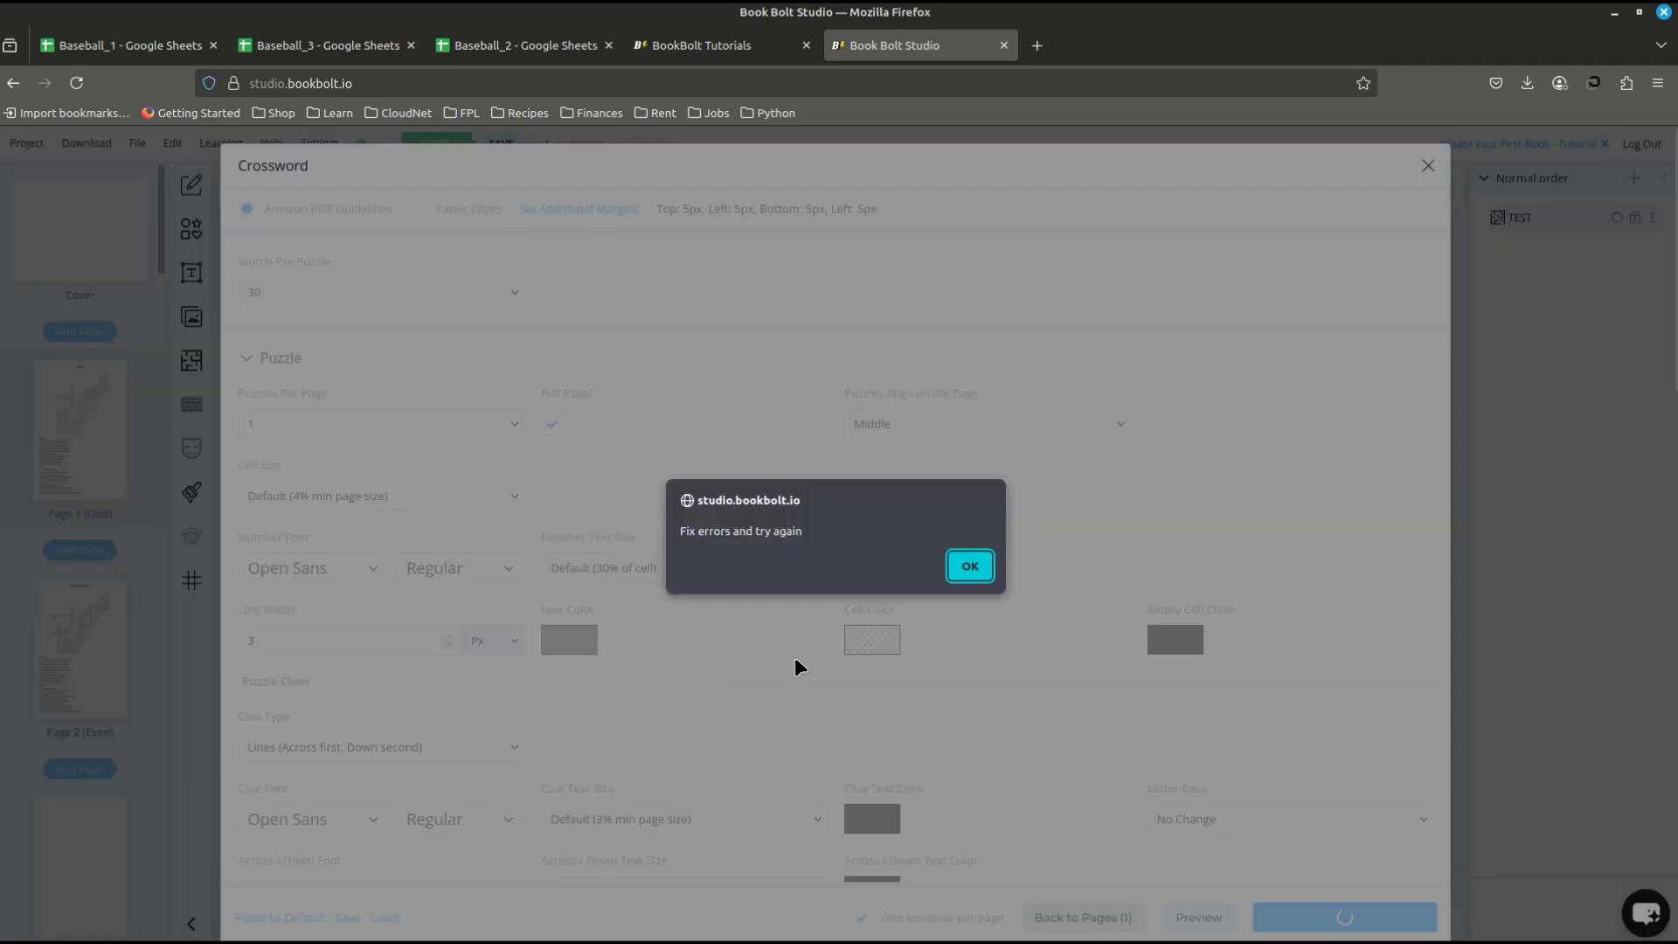
{"action": "left_click", "coordinate": [970, 568]}
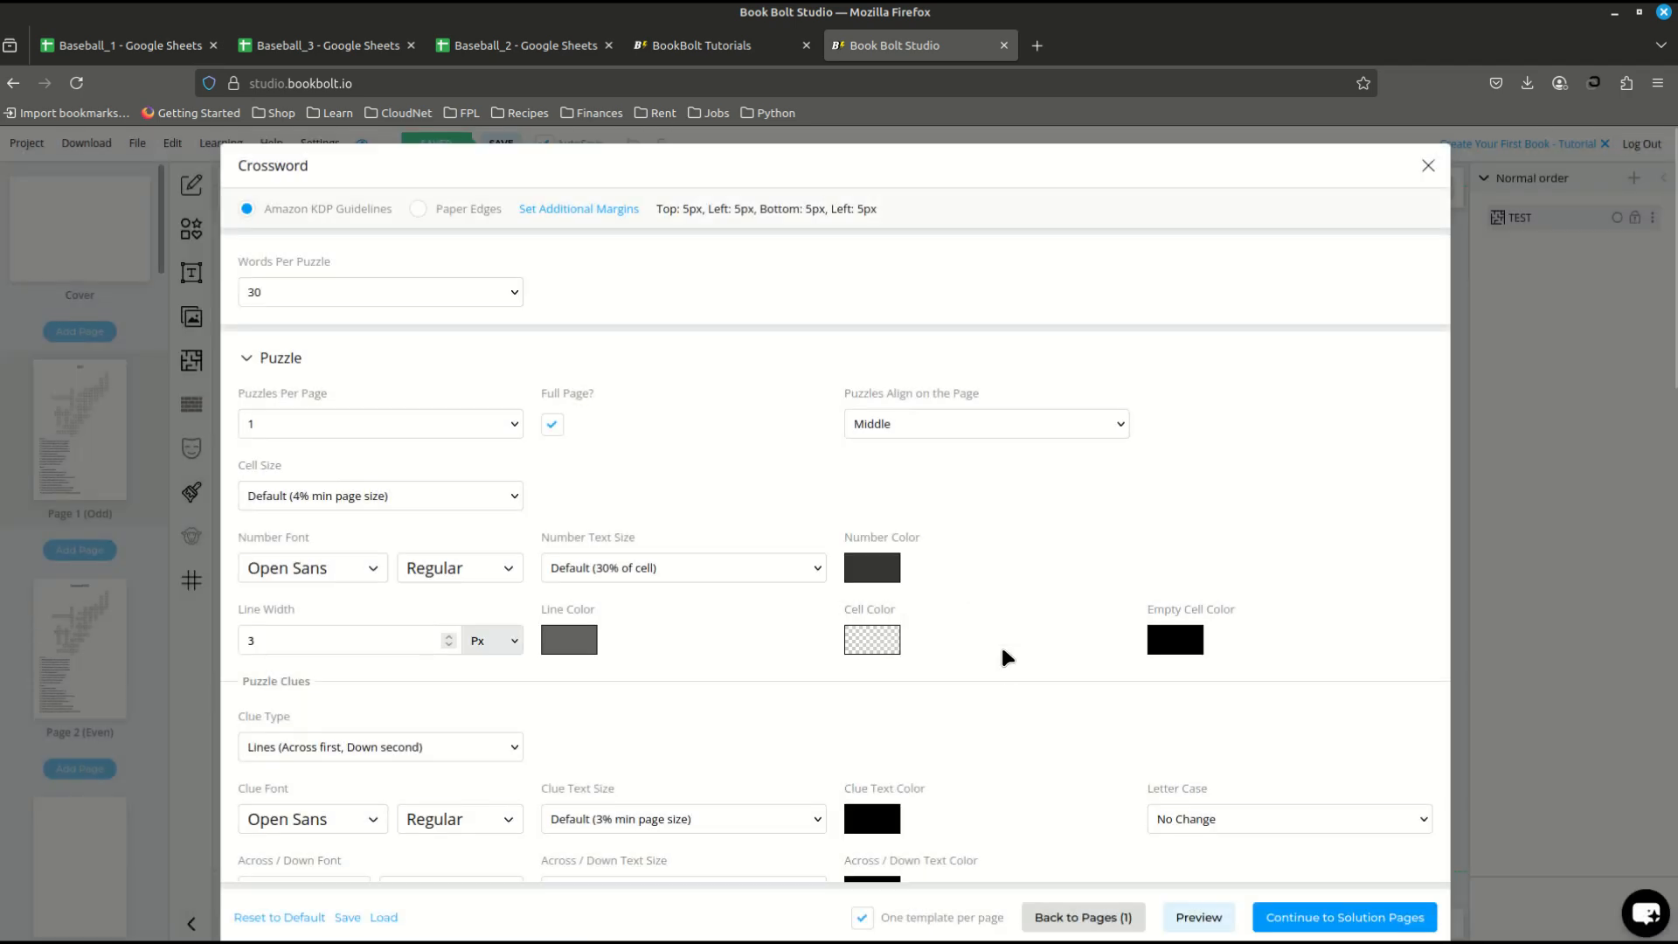
{"action": "scroll", "coordinate": [1060, 616], "scroll_direction": "down", "scroll_amount": 10}
{"action": "scroll", "coordinate": [1059, 607], "scroll_direction": "down", "scroll_amount": 5}
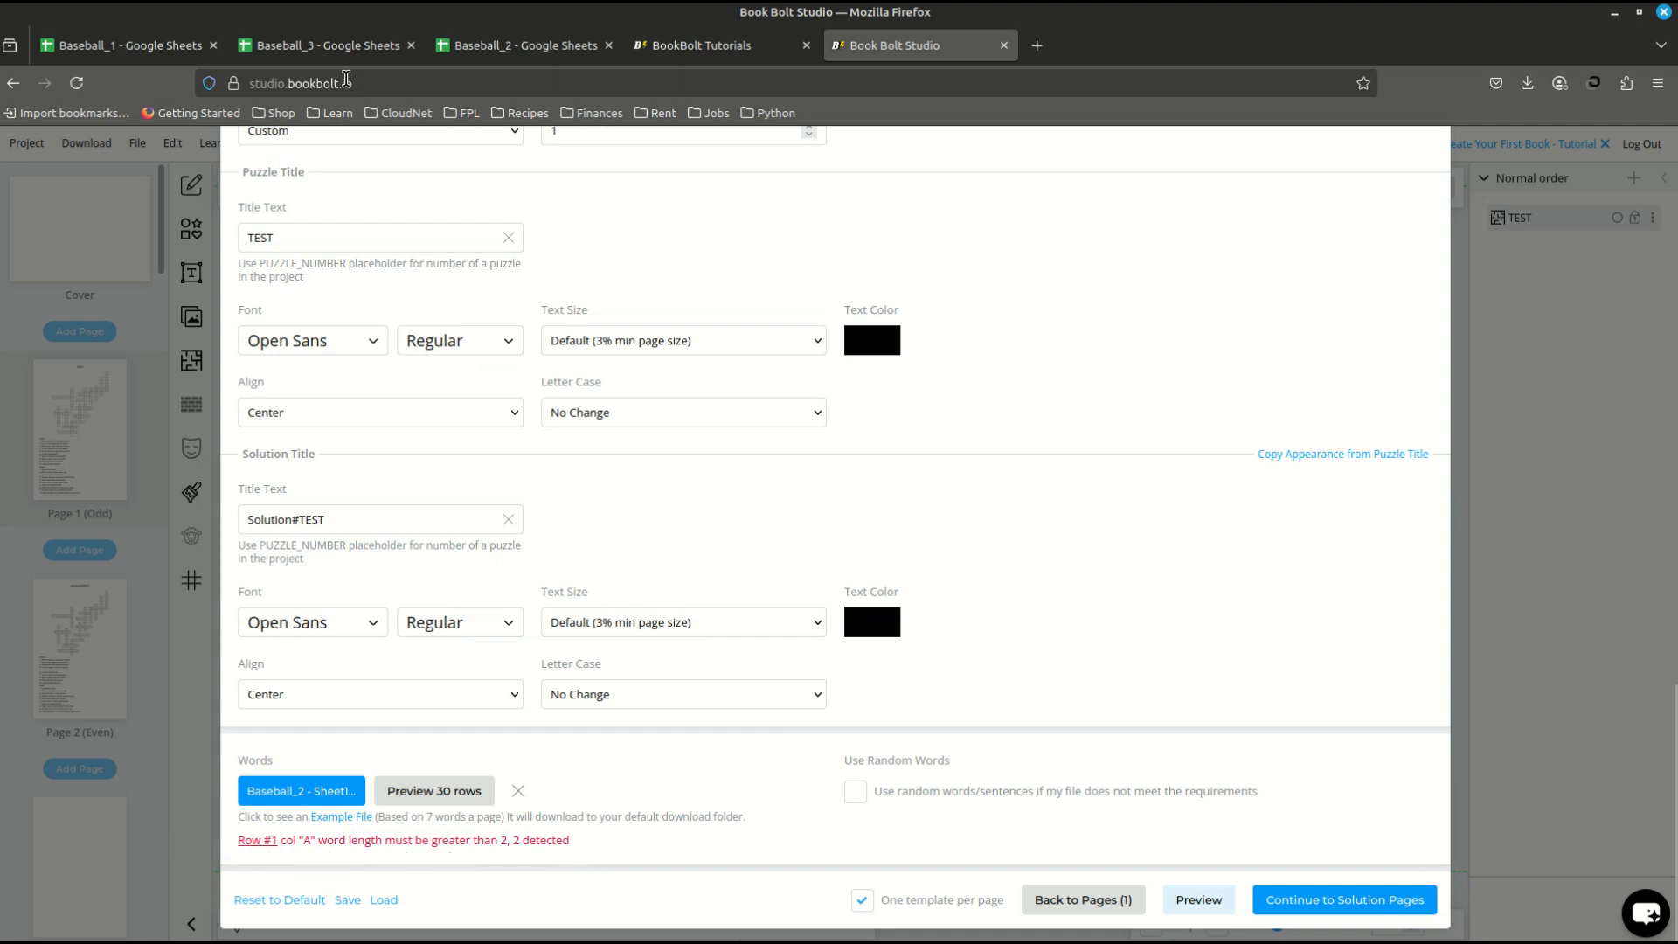
Step: Switch to the Baseball_2 spreadsheet in Google Sheets and inspect the word in cell A1
{"action": "left_click", "coordinate": [525, 45]}
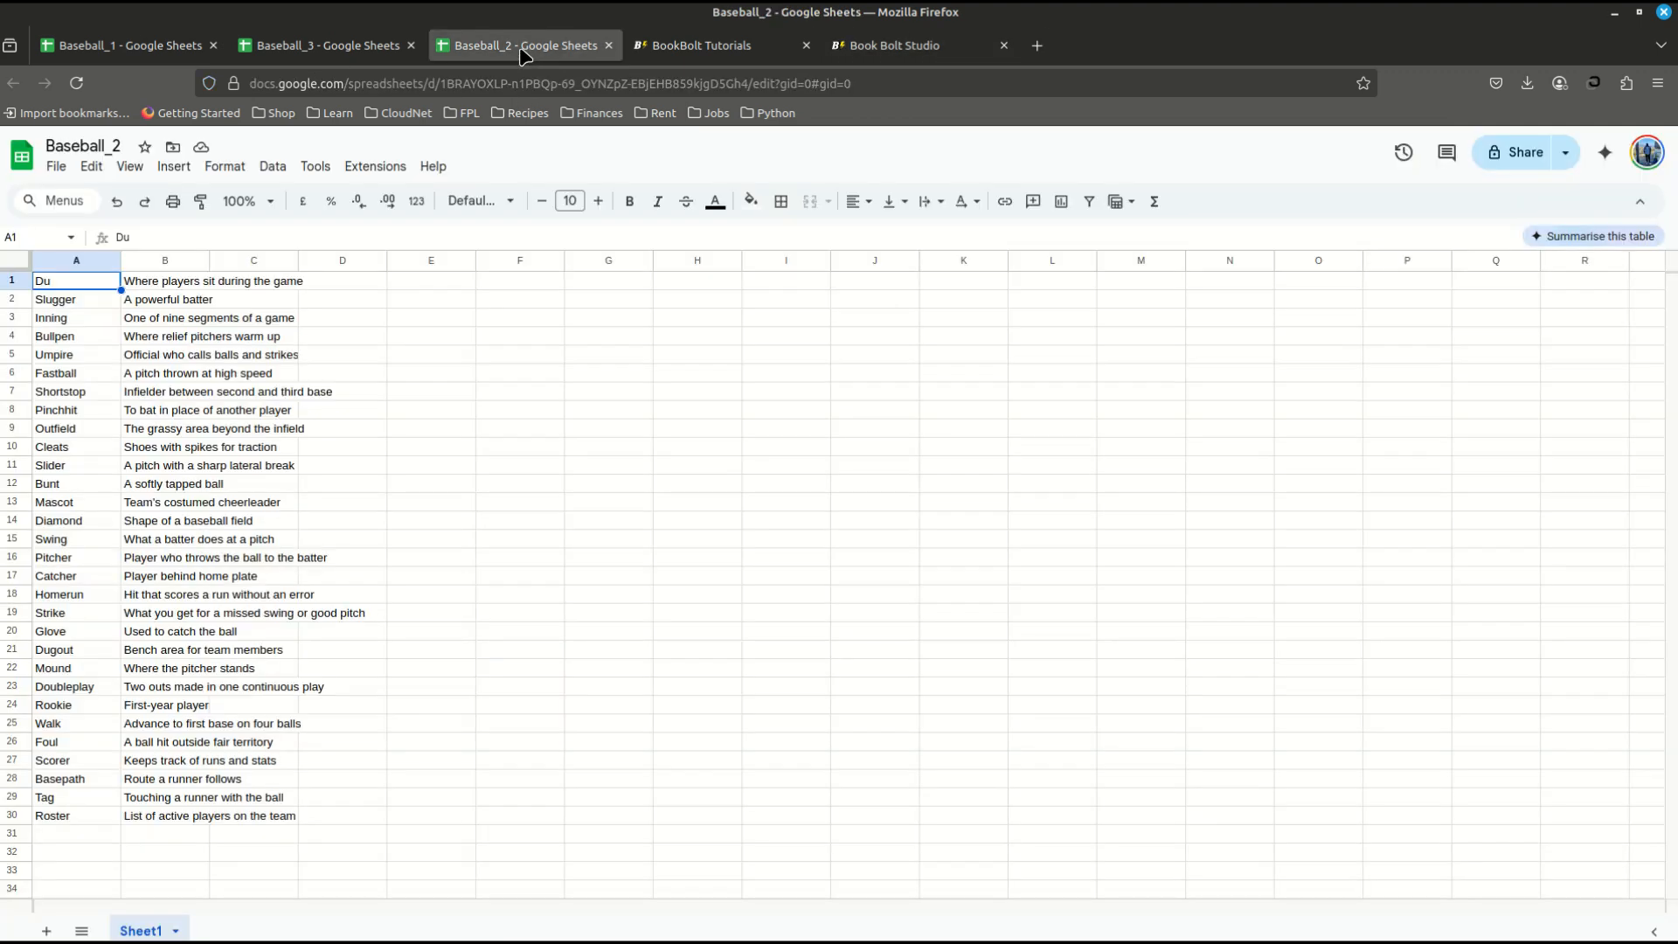
{"action": "double_click", "coordinate": [58, 280]}
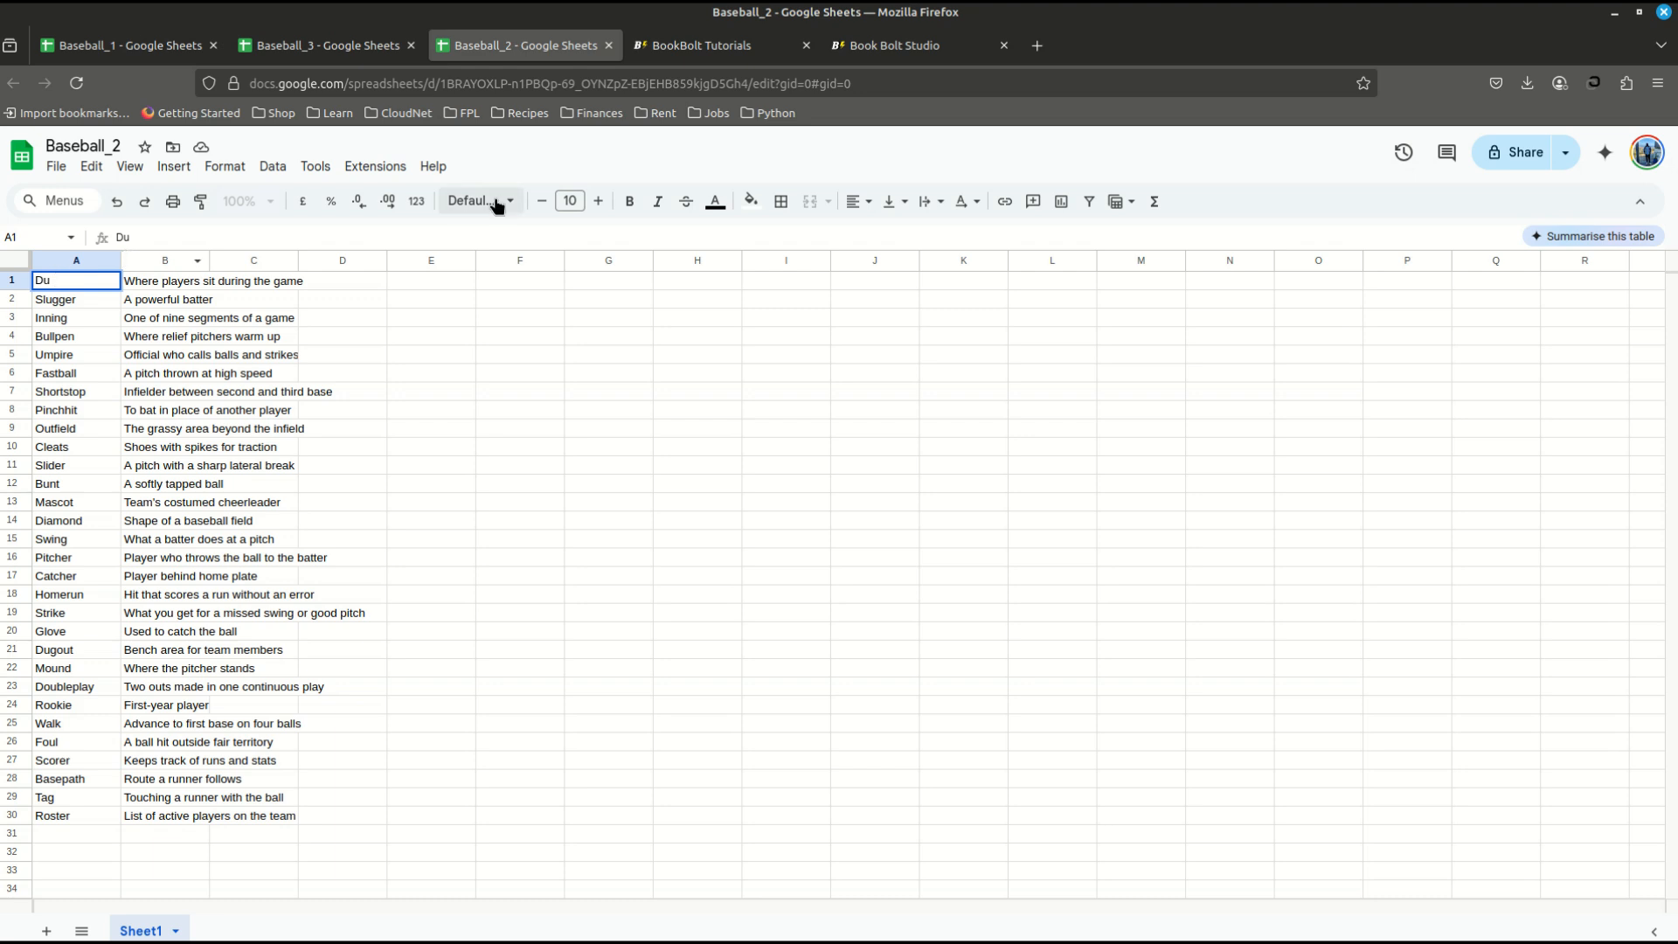
{"action": "left_click", "coordinate": [54, 282]}
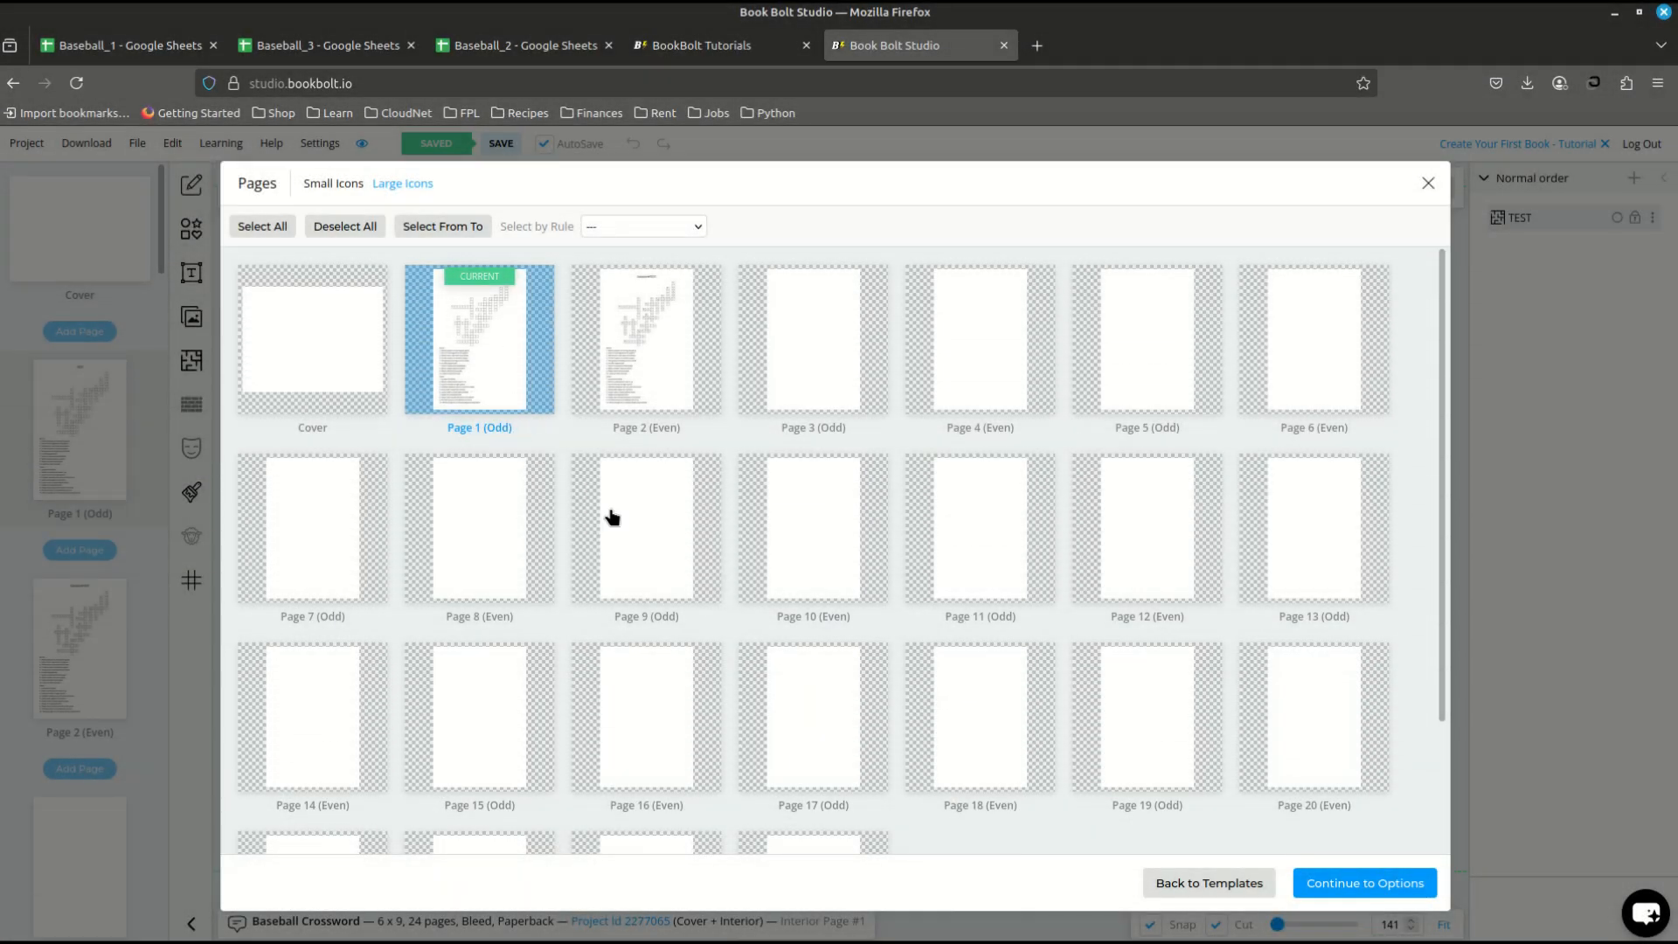
Step: Try to generate the Page 1 (Odd) crossword from Baseball_3 - Sheet1.csv with its solution on Page 2 (Even)
{"action": "scroll", "coordinate": [595, 450], "scroll_direction": "down", "scroll_amount": 3}
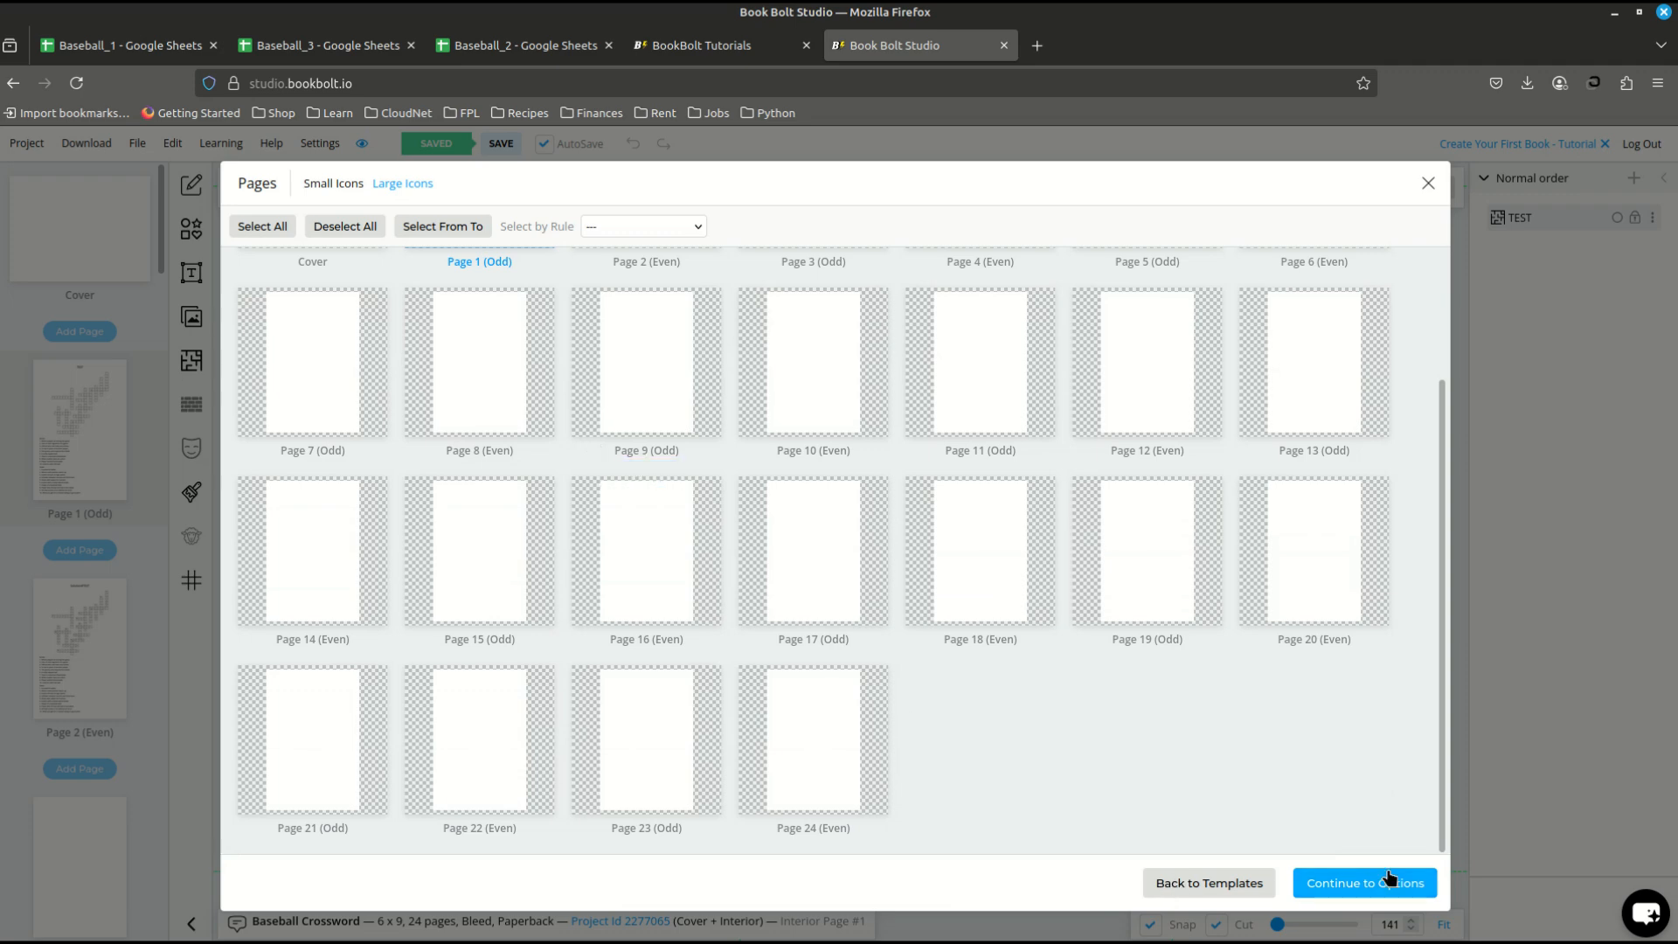
{"action": "left_click", "coordinate": [1392, 882]}
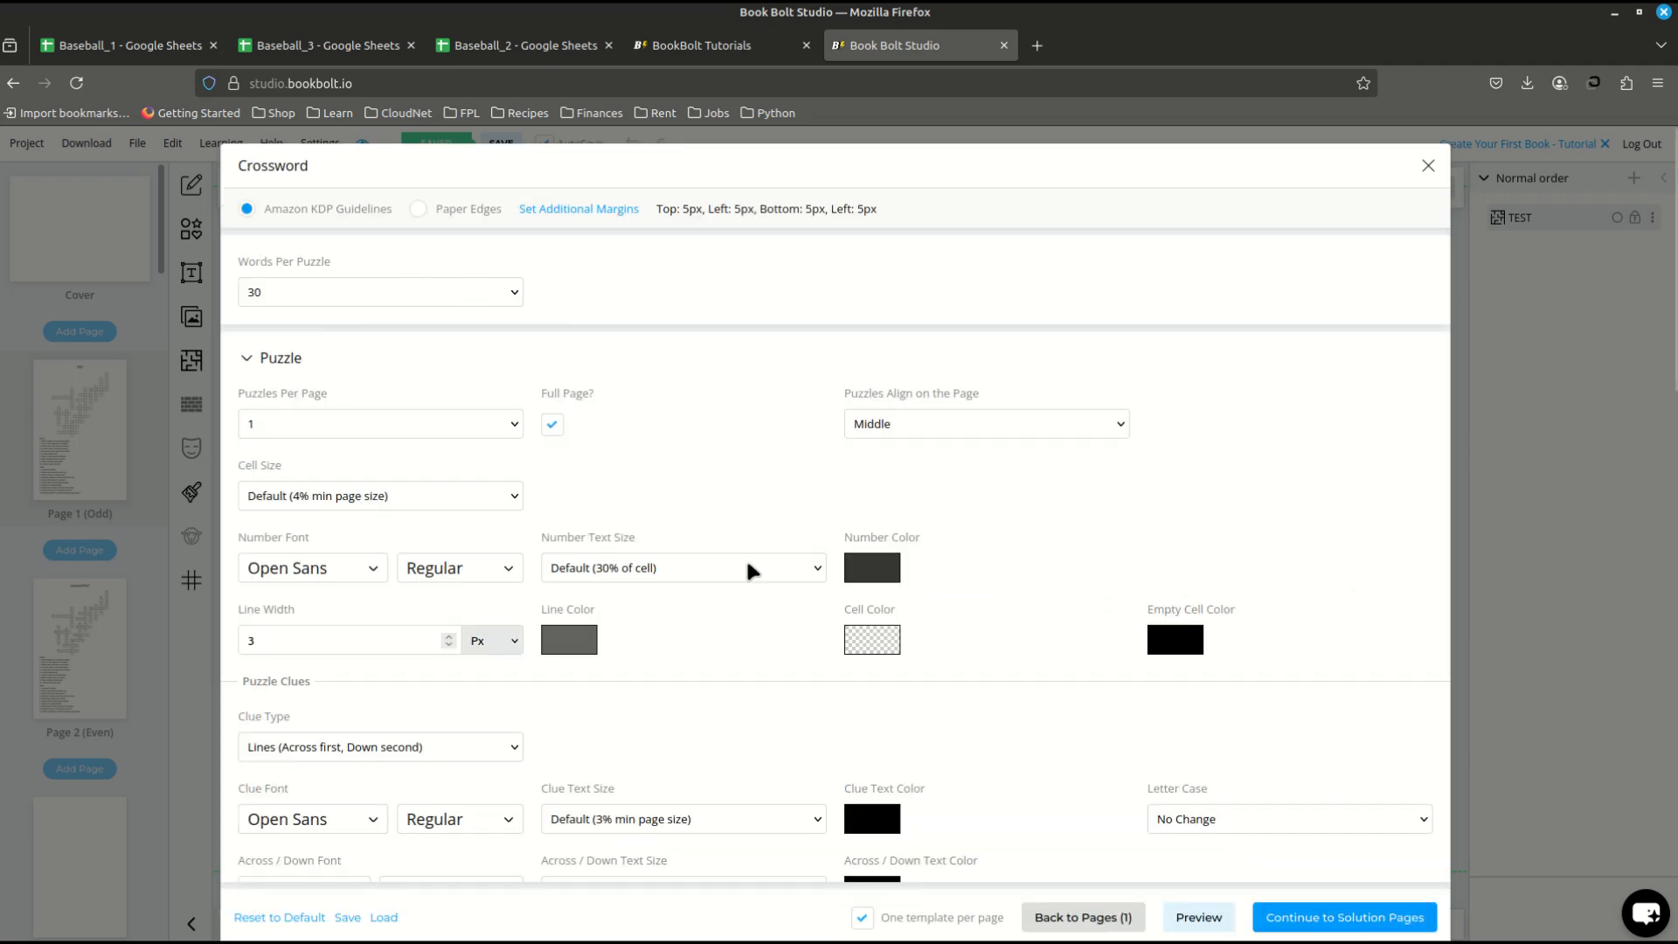
{"action": "scroll", "coordinate": [654, 472], "scroll_direction": "down", "scroll_amount": 10}
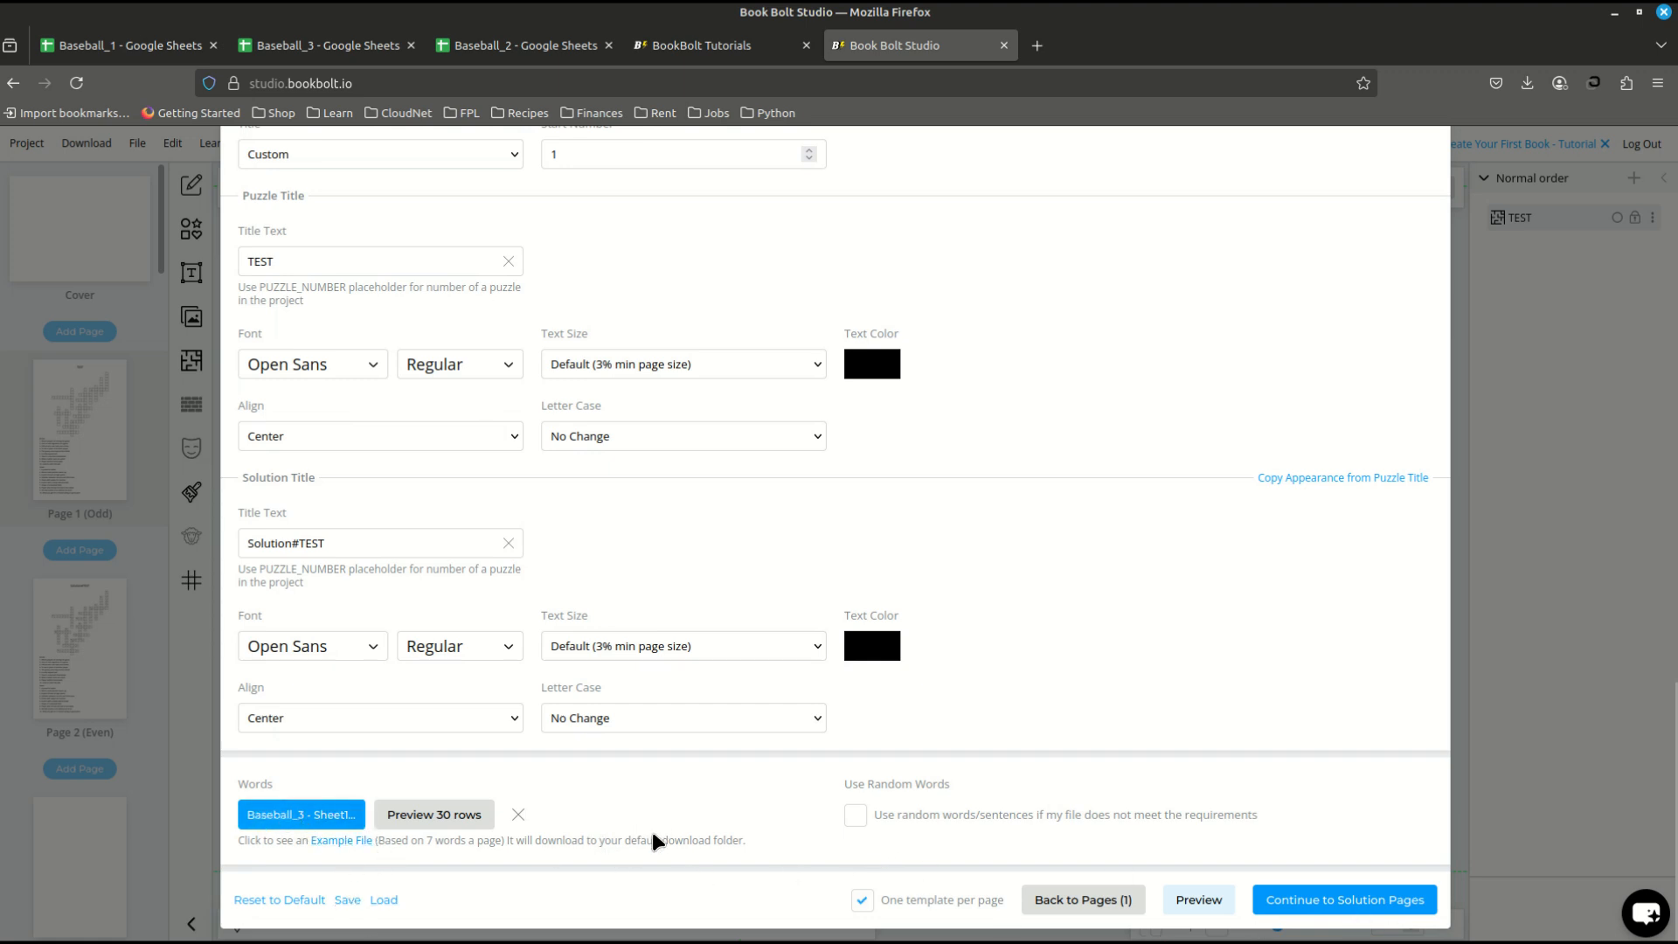
{"action": "left_click", "coordinate": [1346, 904]}
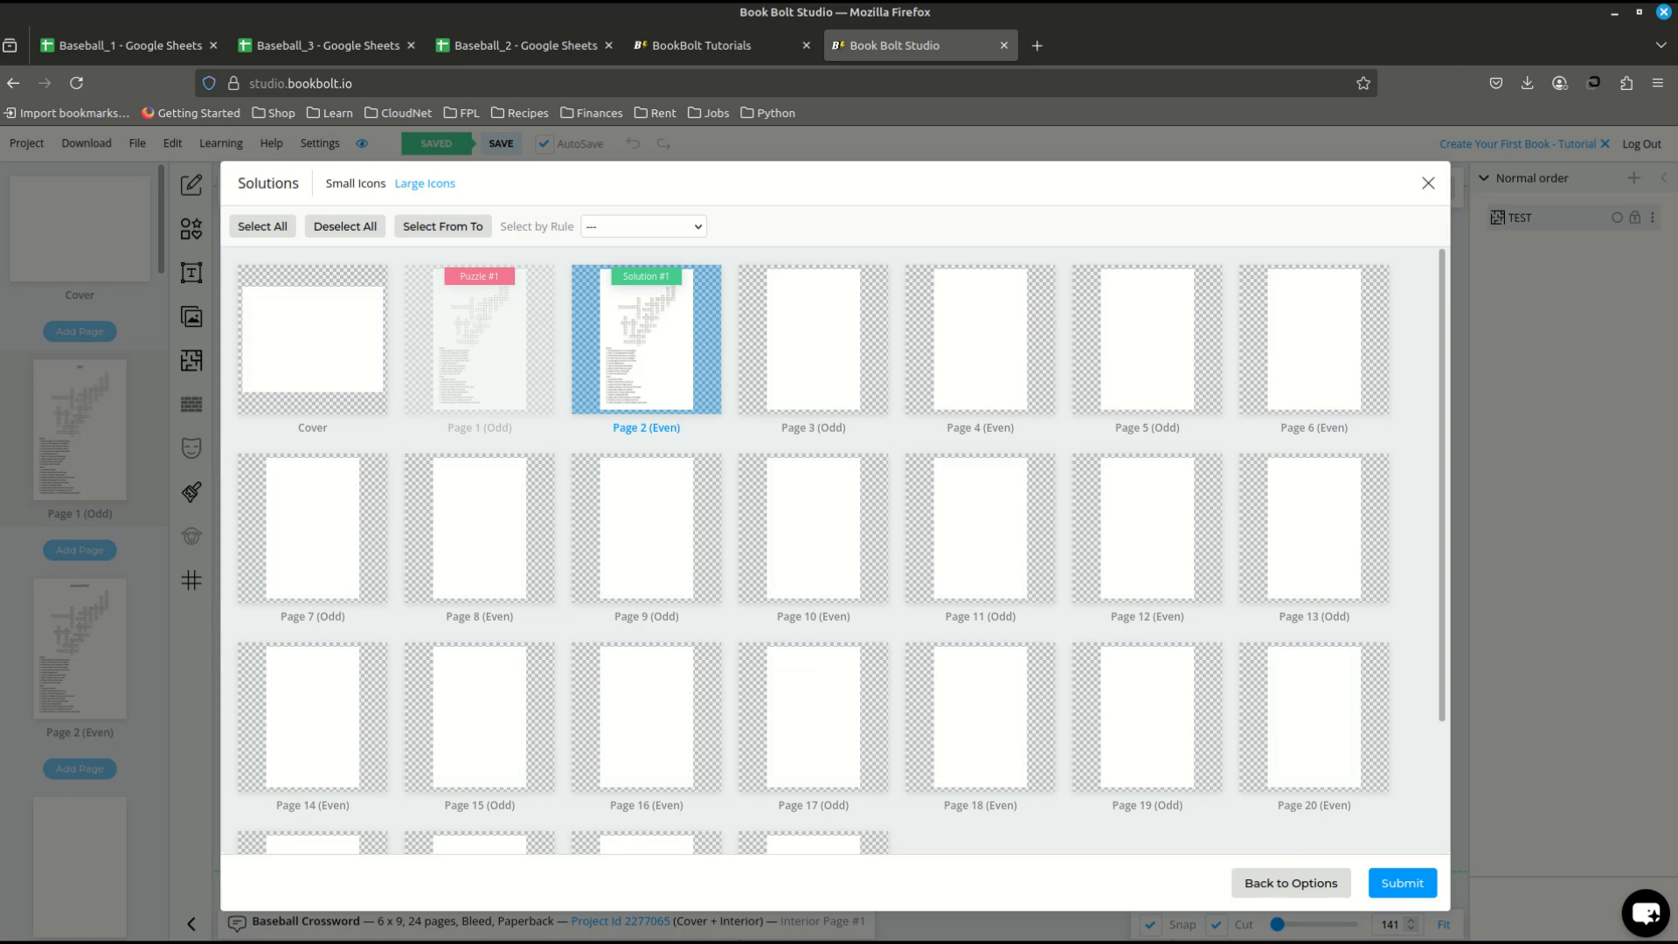
{"action": "left_click", "coordinate": [1402, 882]}
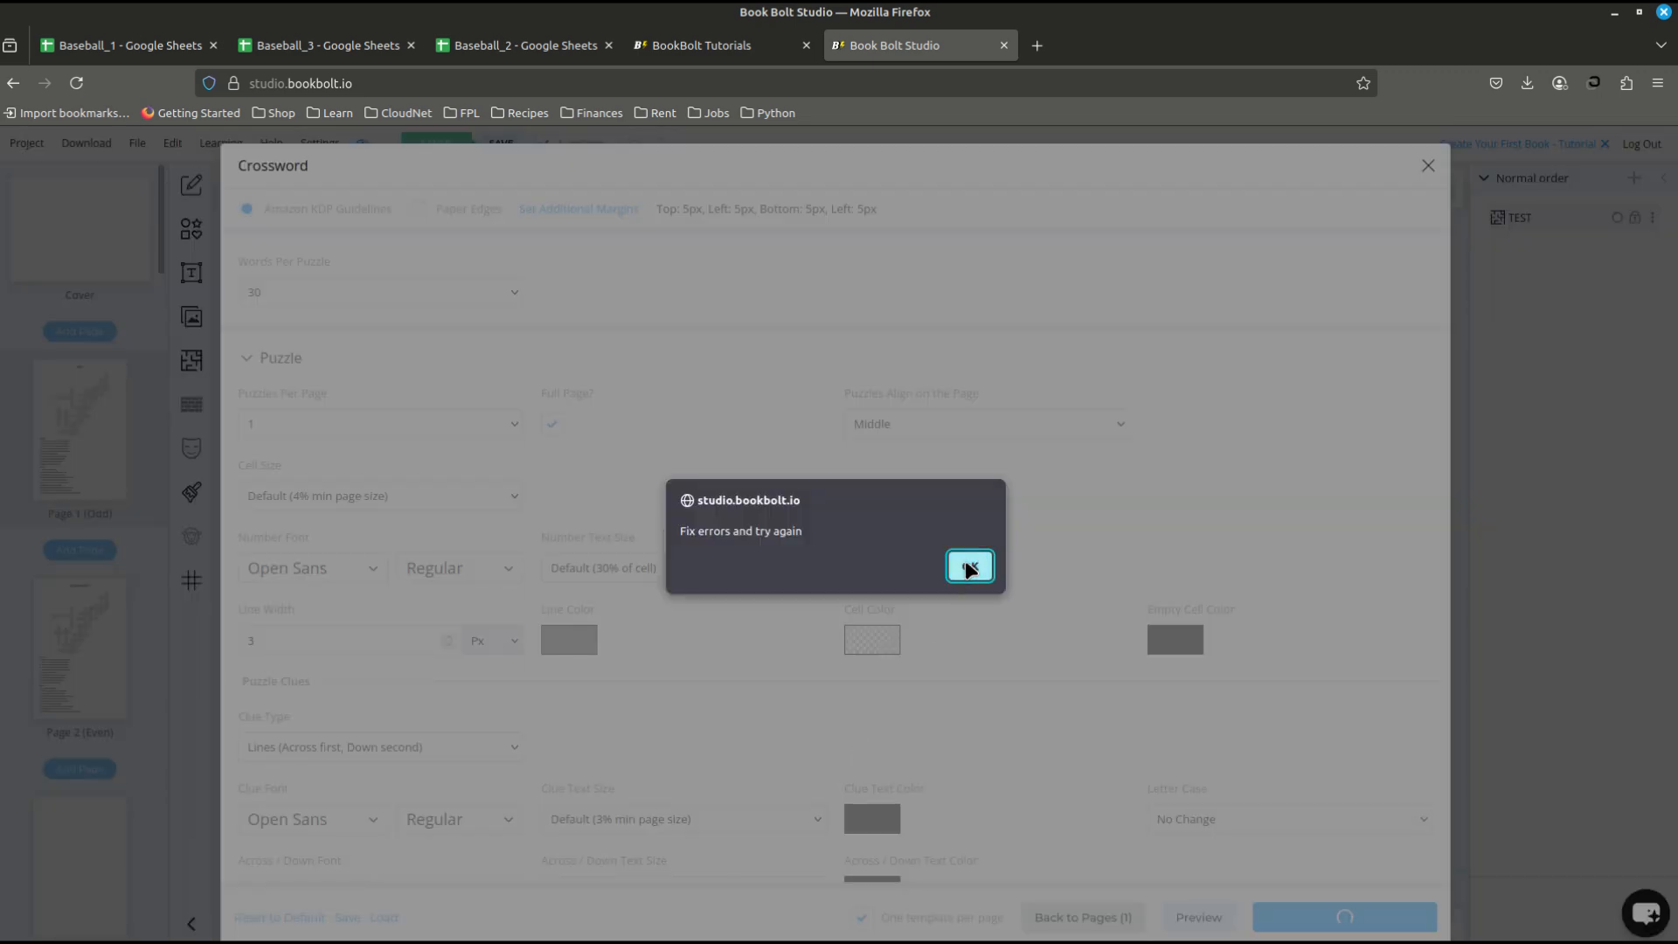
{"action": "left_click", "coordinate": [970, 567]}
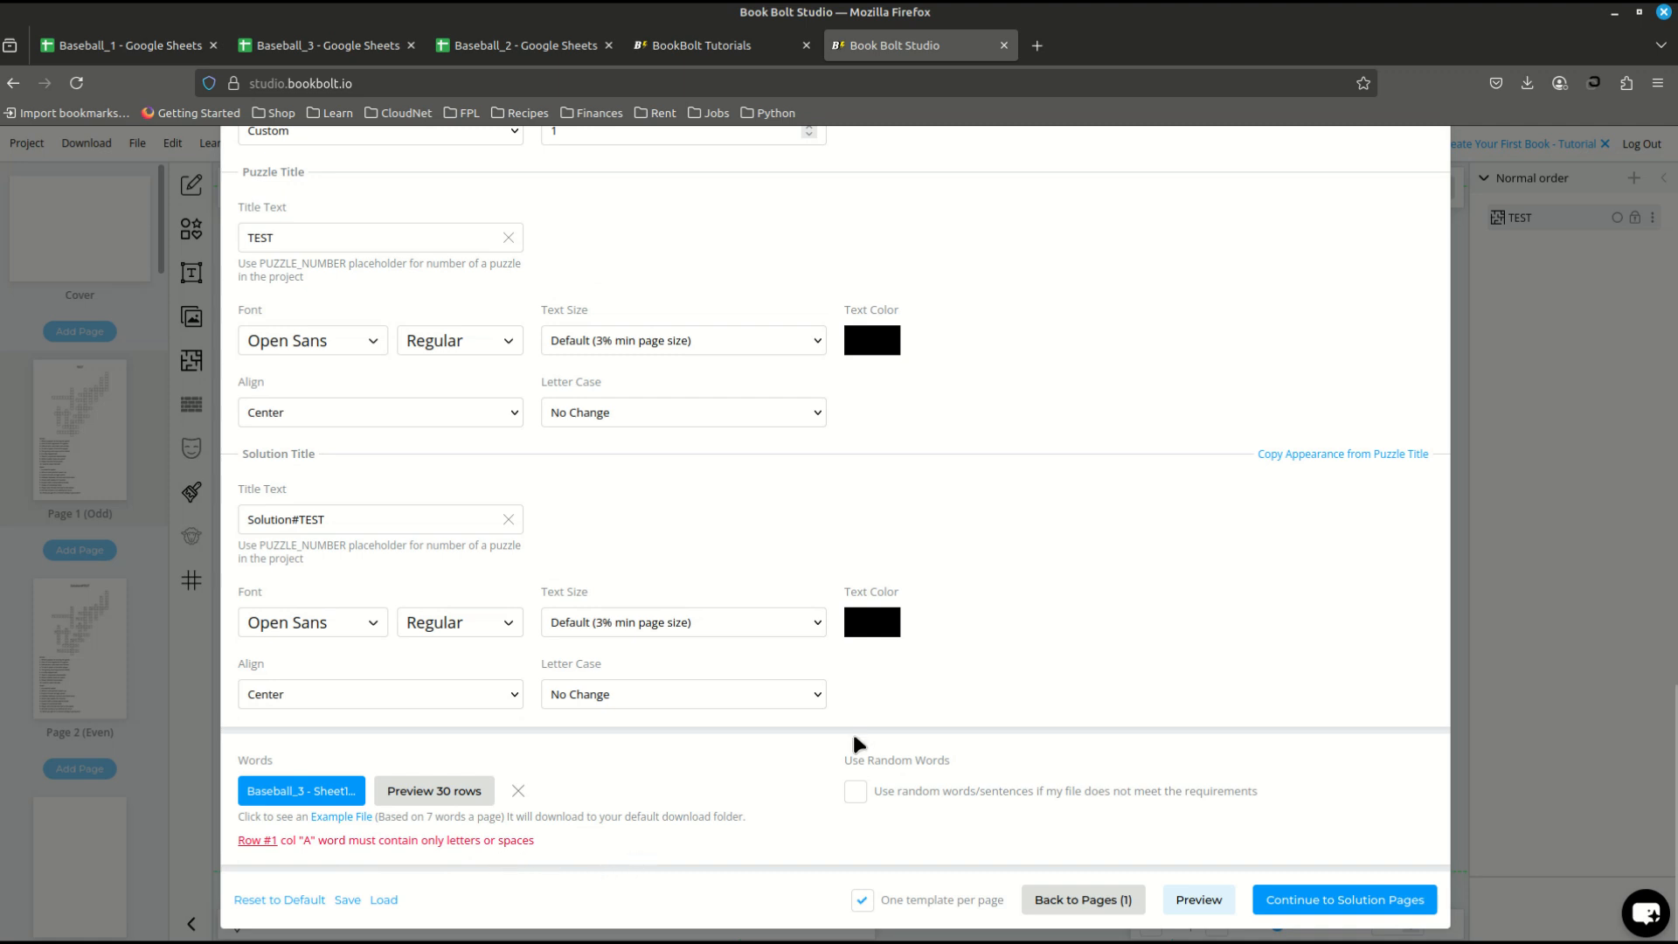
Step: Switch to the Baseball_3 spreadsheet in Google Sheets and inspect the word in cell A1
{"action": "left_click", "coordinate": [349, 49]}
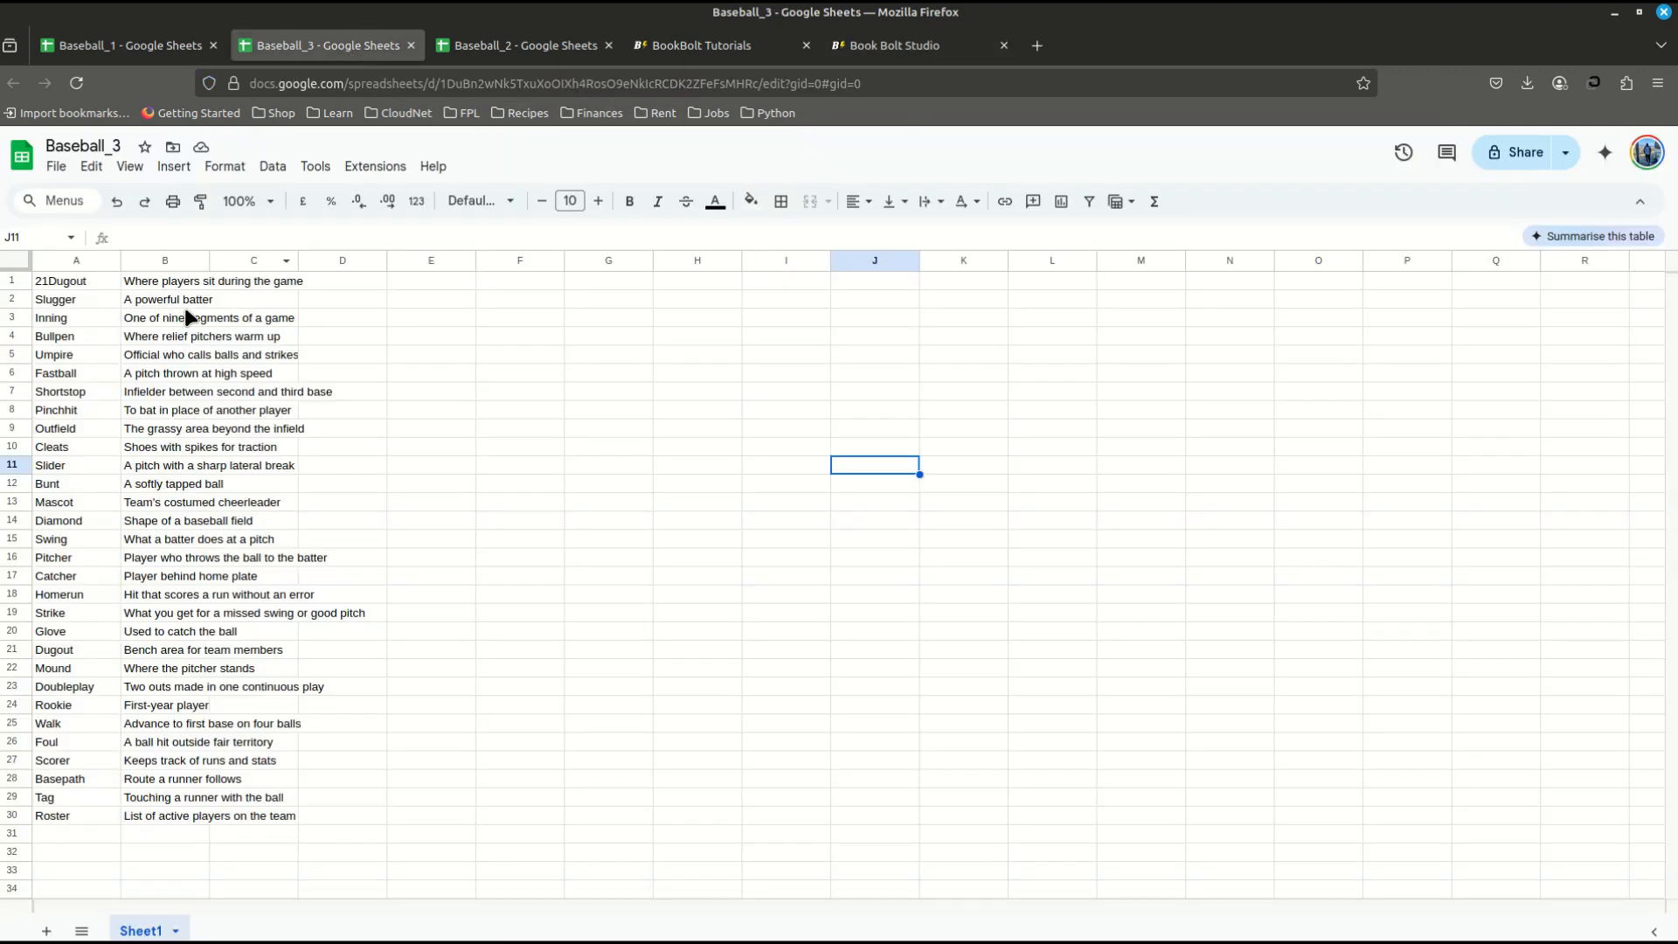
{"action": "left_click", "coordinate": [48, 287]}
{"action": "double_click", "coordinate": [48, 287]}
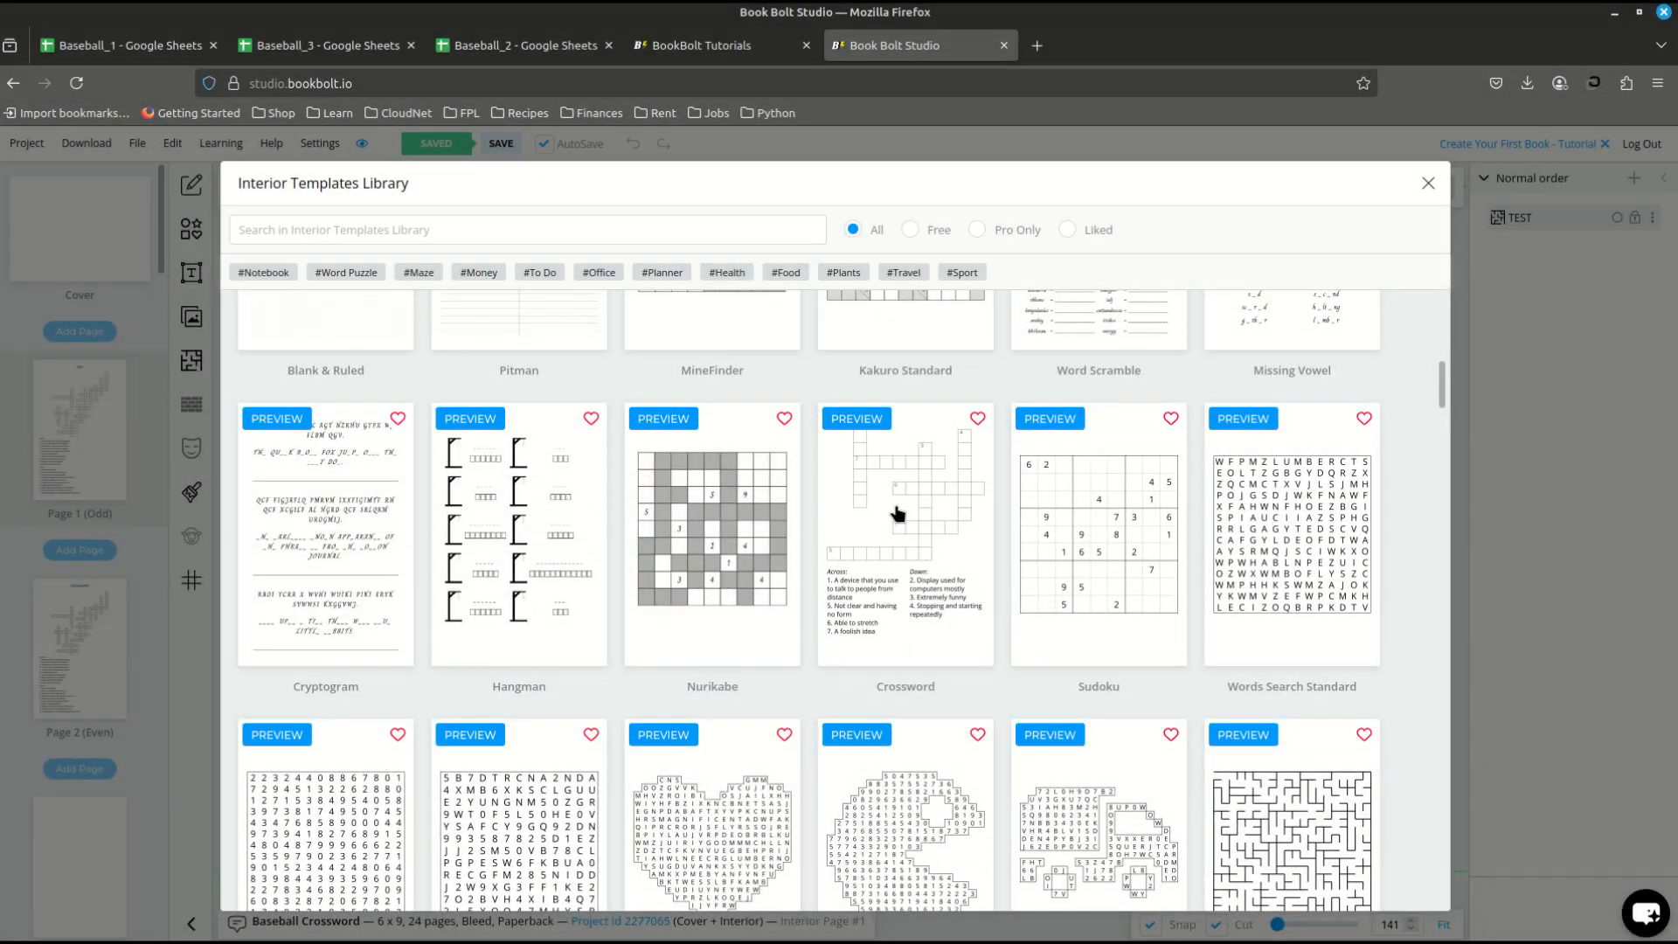
Step: Try to generate the 30-word Page 1 (Odd) crossword from the Baseball_1 file with its solution on Page 2 (Even), and check the words file for errors
{"action": "left_click", "coordinate": [897, 504]}
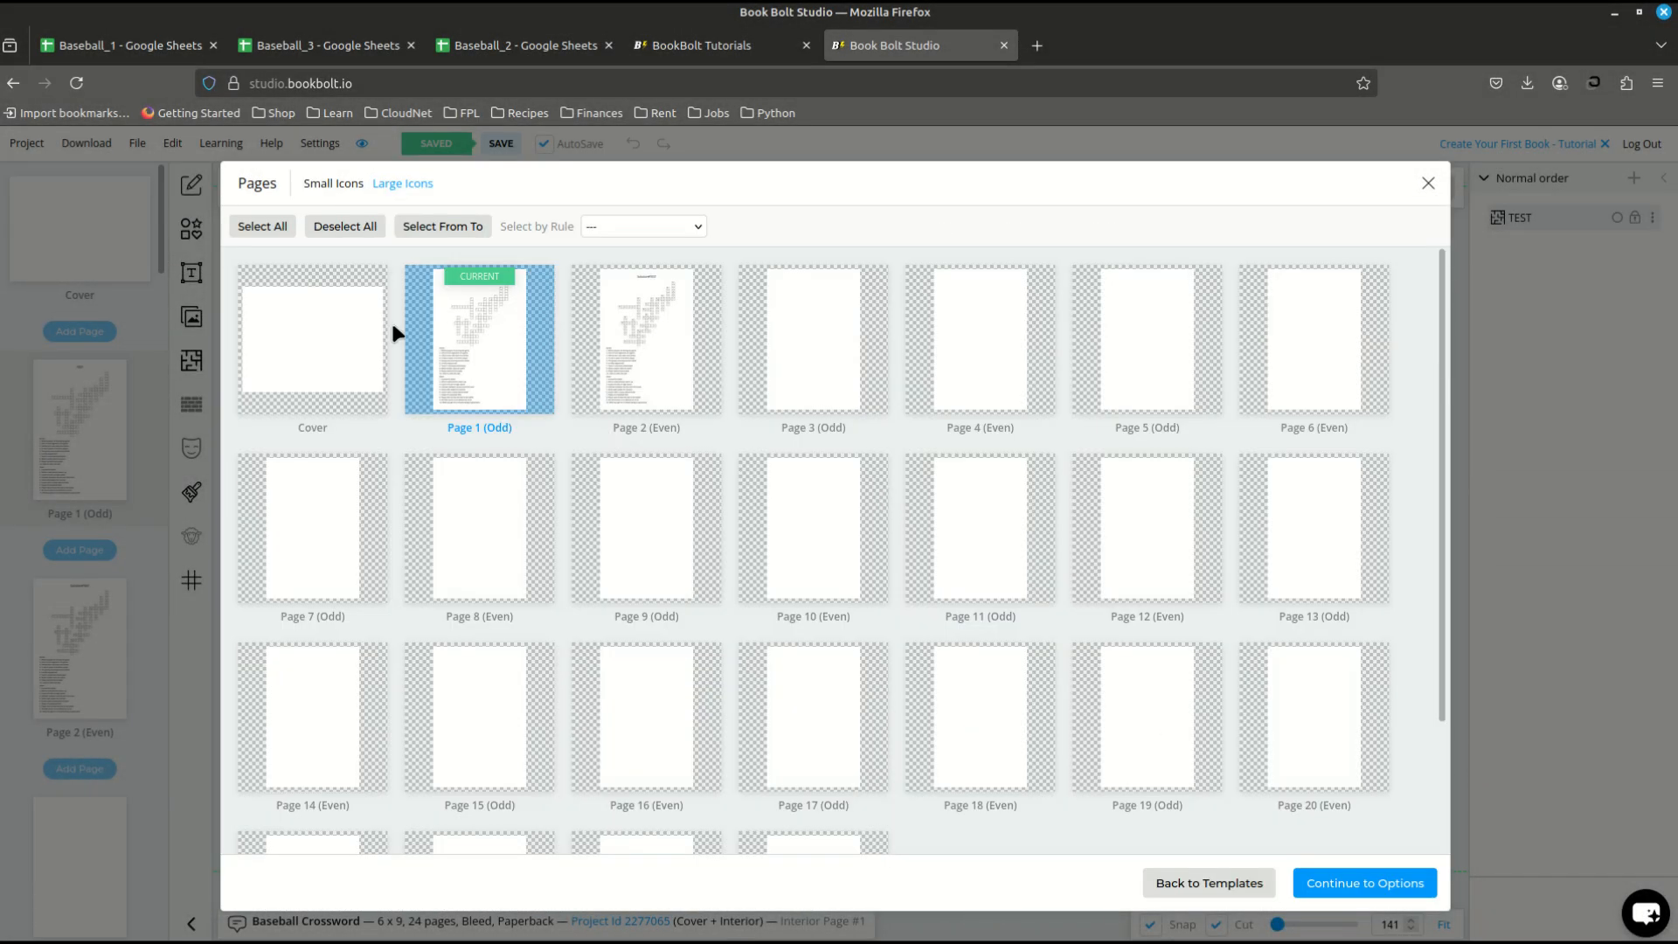
{"action": "left_click", "coordinate": [1359, 884]}
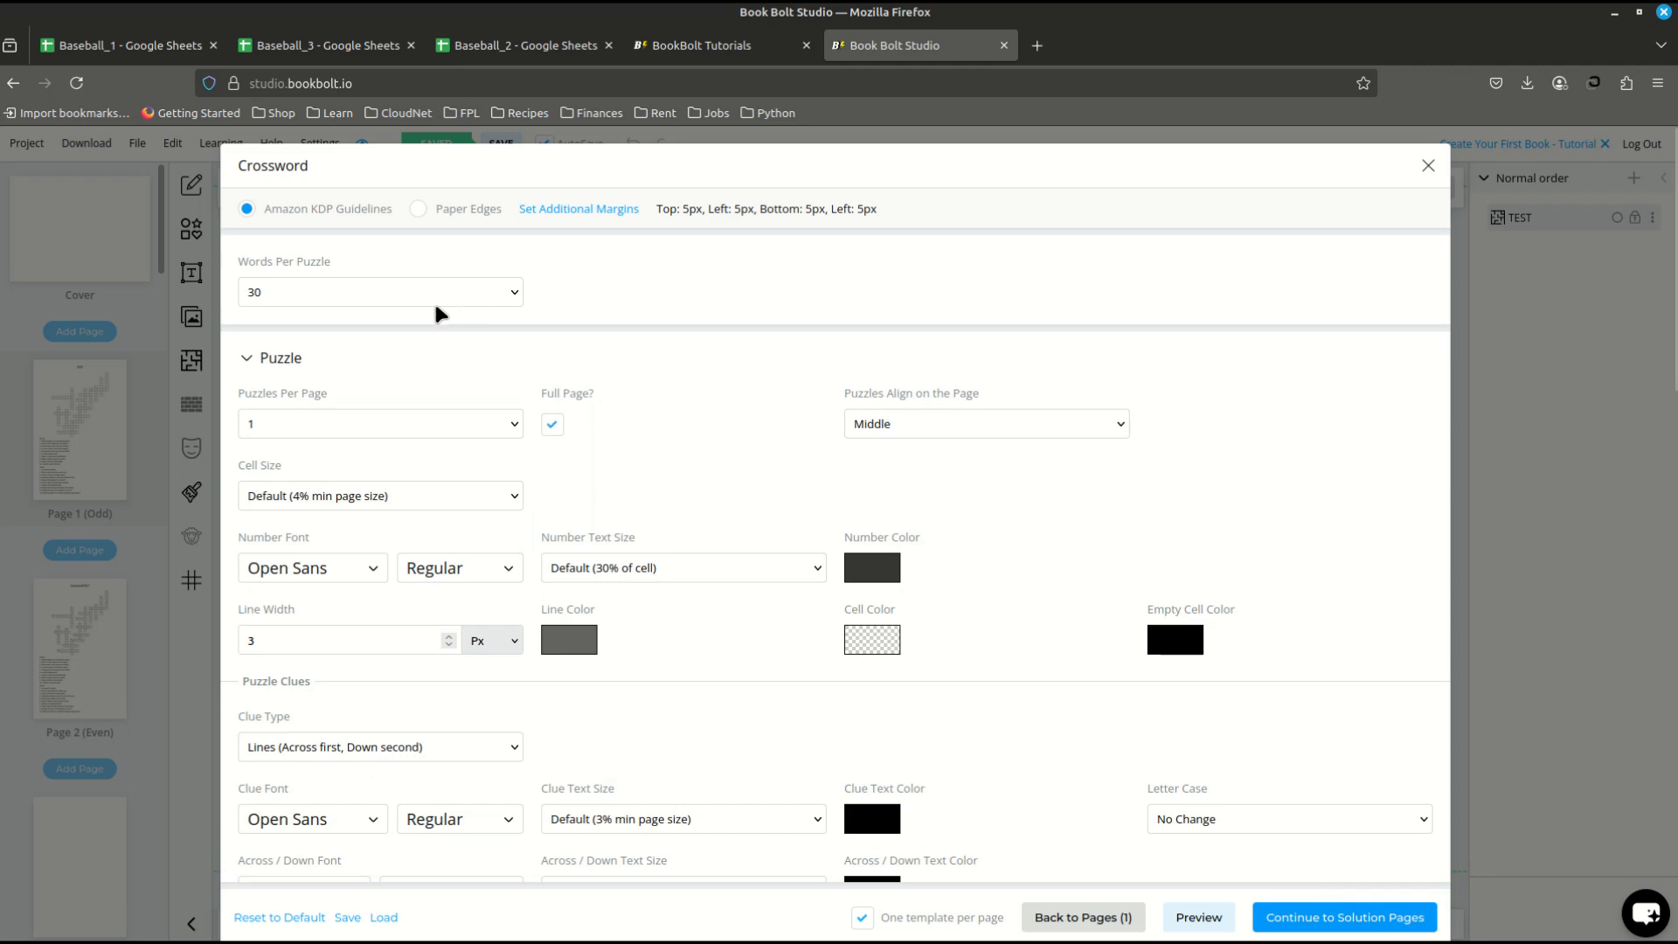
{"action": "scroll", "coordinate": [516, 358], "scroll_direction": "down", "scroll_amount": 12}
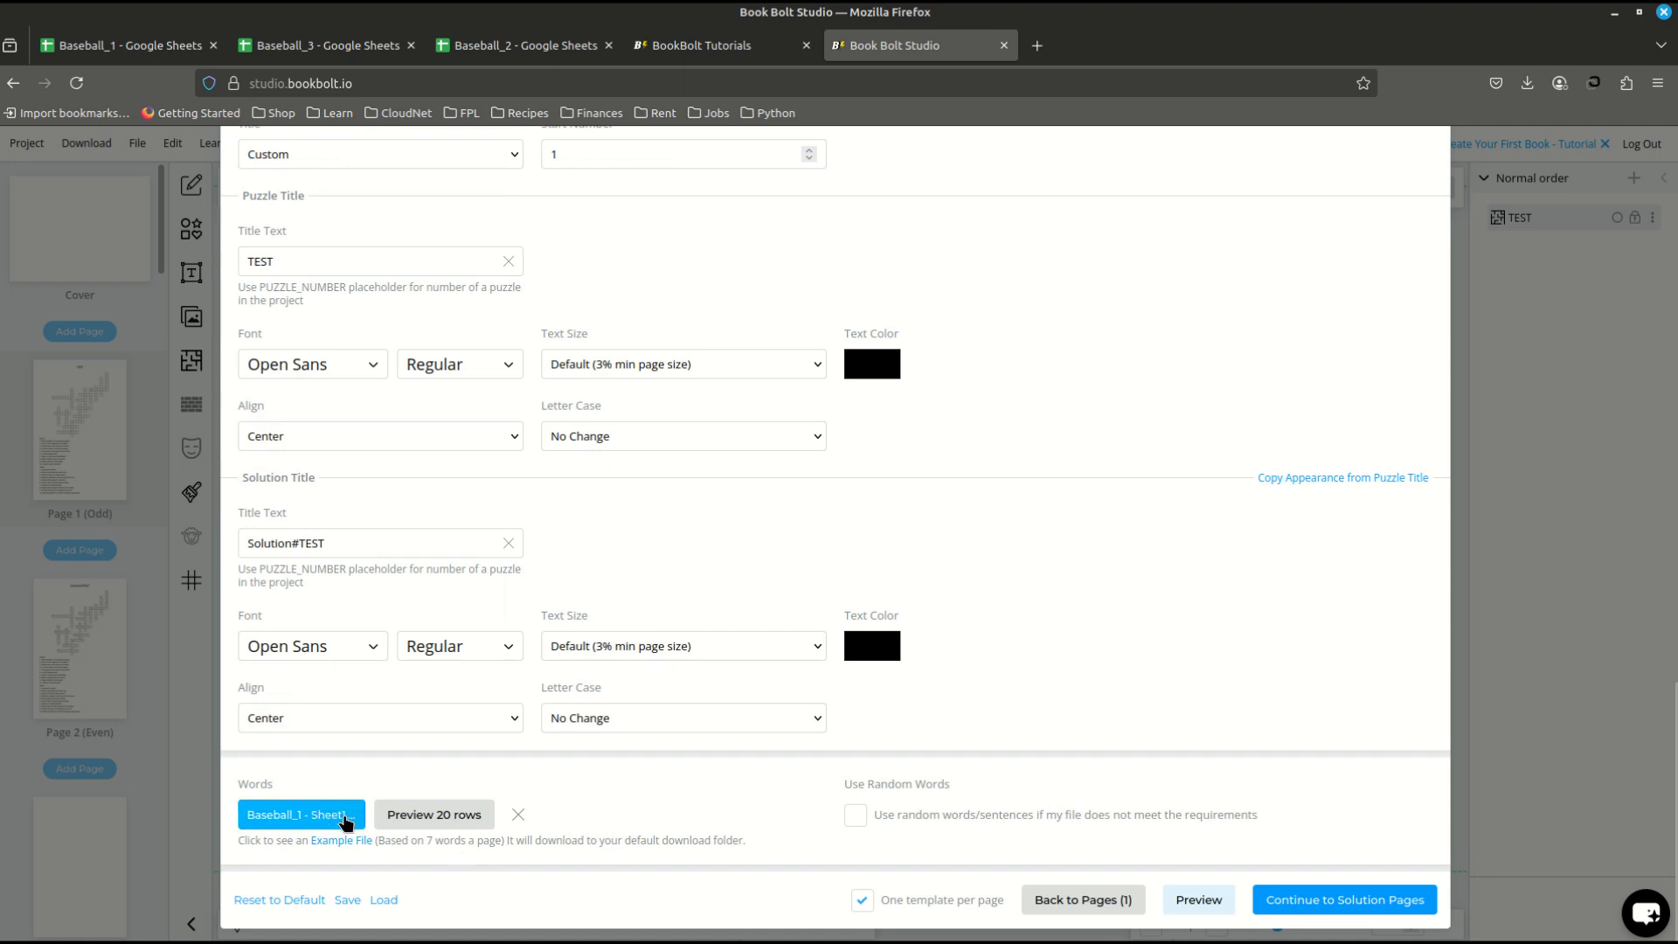
{"action": "left_click", "coordinate": [1308, 905]}
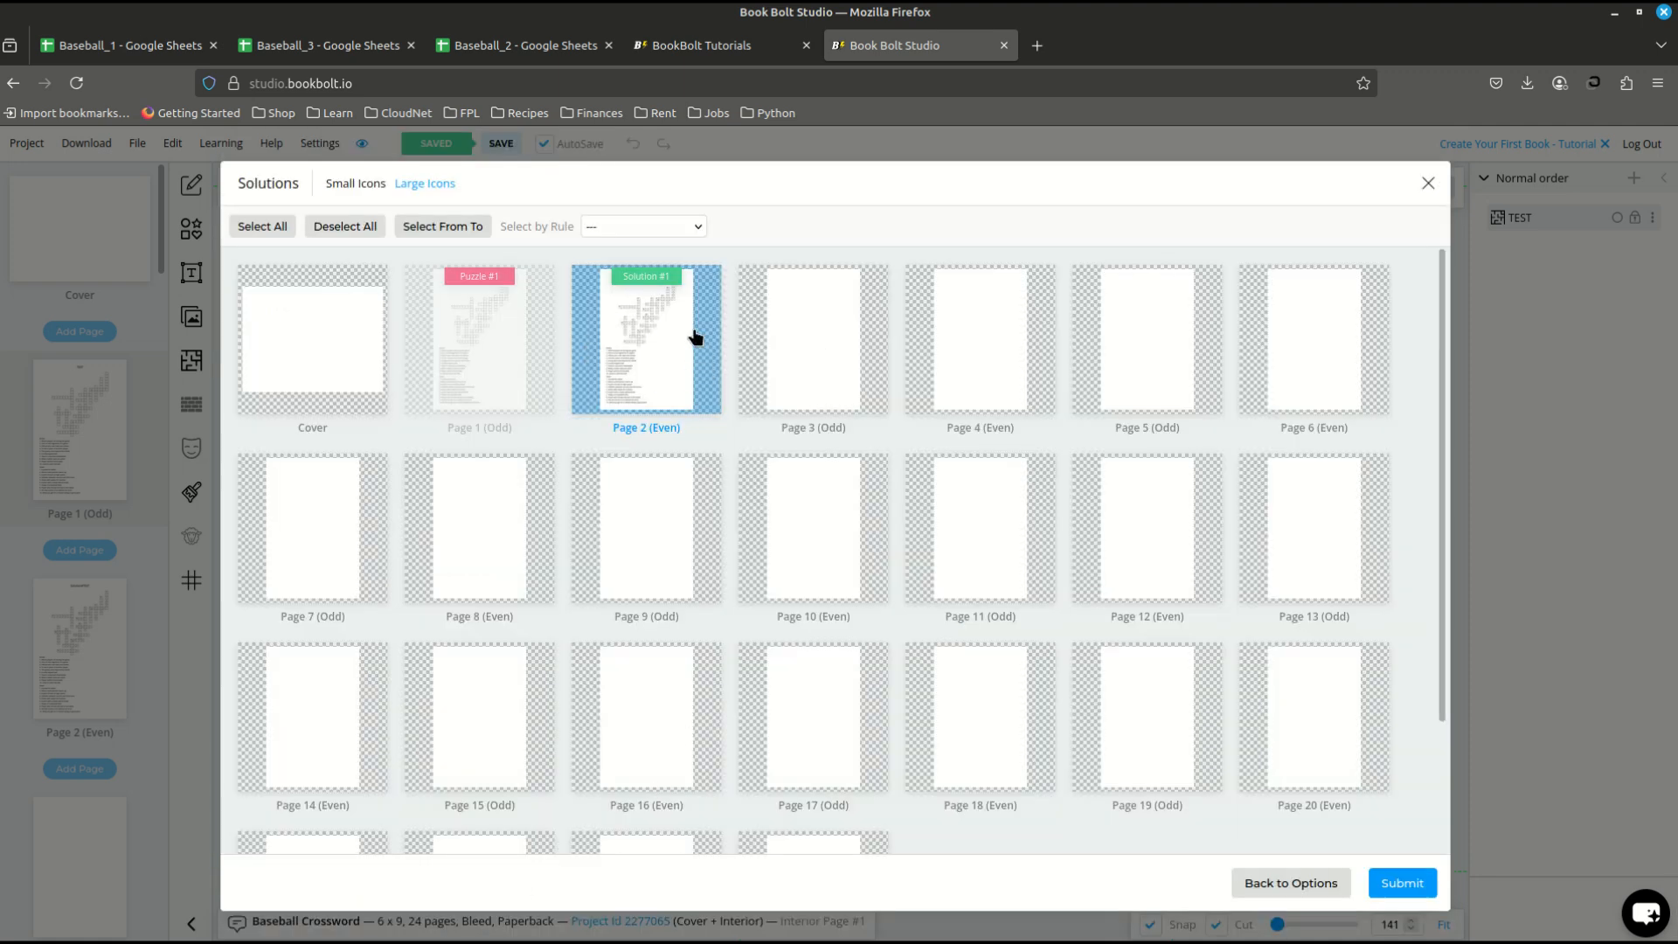
{"action": "left_click", "coordinate": [1408, 890]}
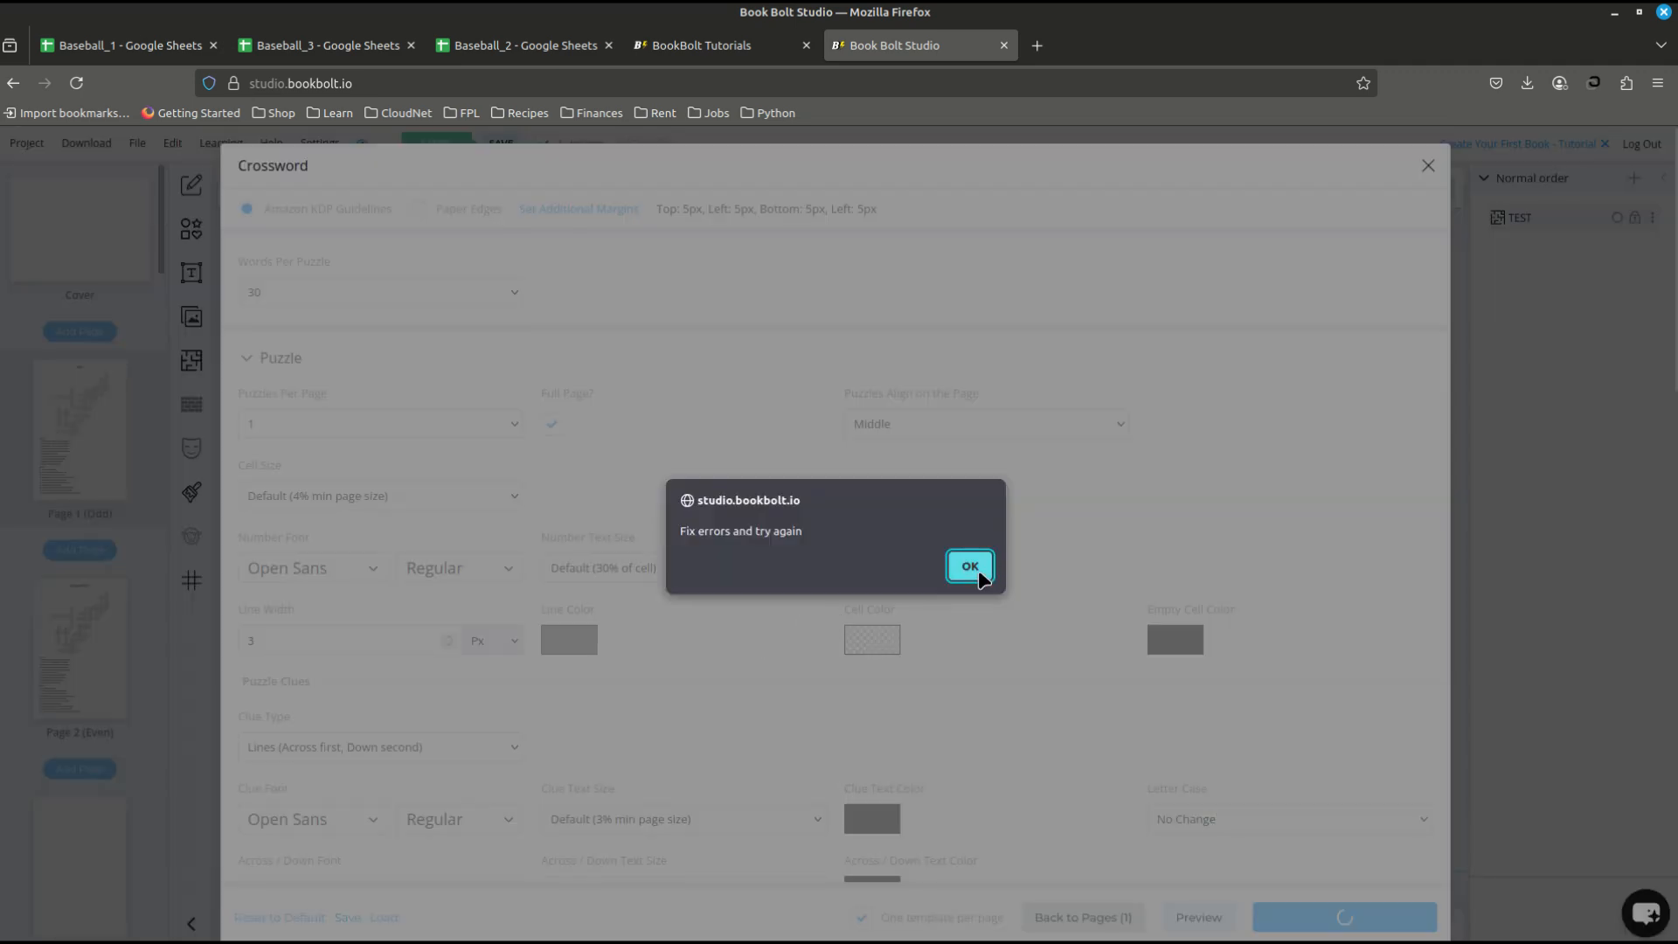
{"action": "left_click", "coordinate": [970, 566]}
{"action": "scroll", "coordinate": [1072, 500], "scroll_direction": "down", "scroll_amount": 15}
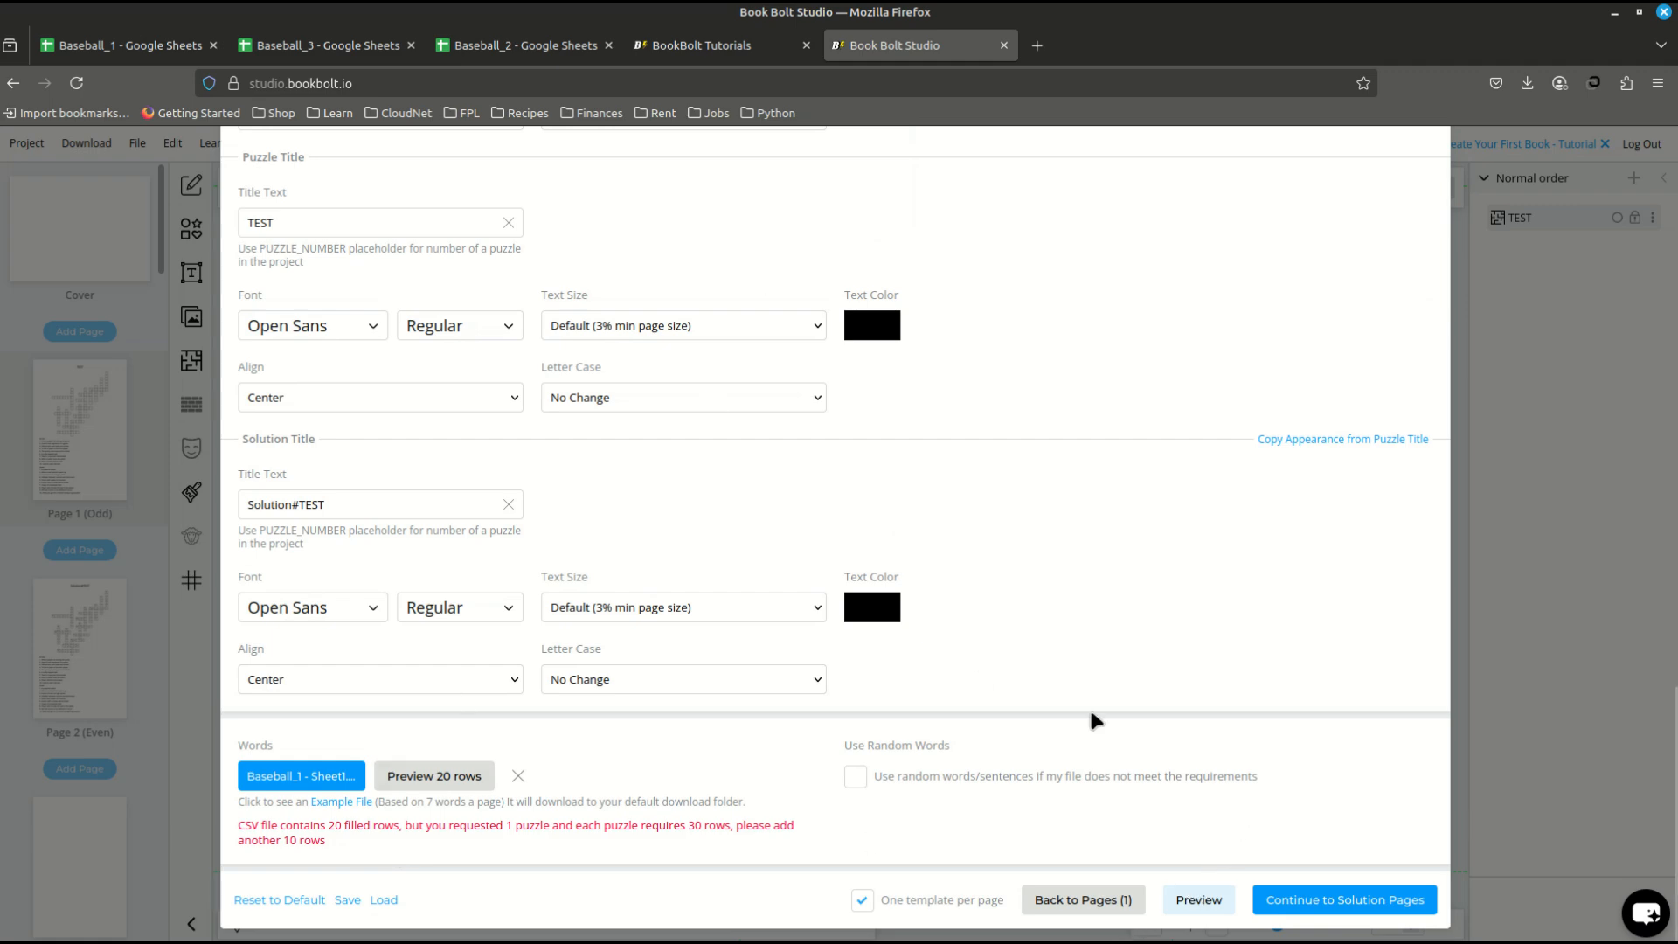
Step: Check the word list in the Baseball_1 spreadsheet in Google Sheets, and set the crossword's words per puzzle to 20 in Book Bolt Studio
{"action": "scroll", "coordinate": [1232, 489], "scroll_direction": "up", "scroll_amount": 15}
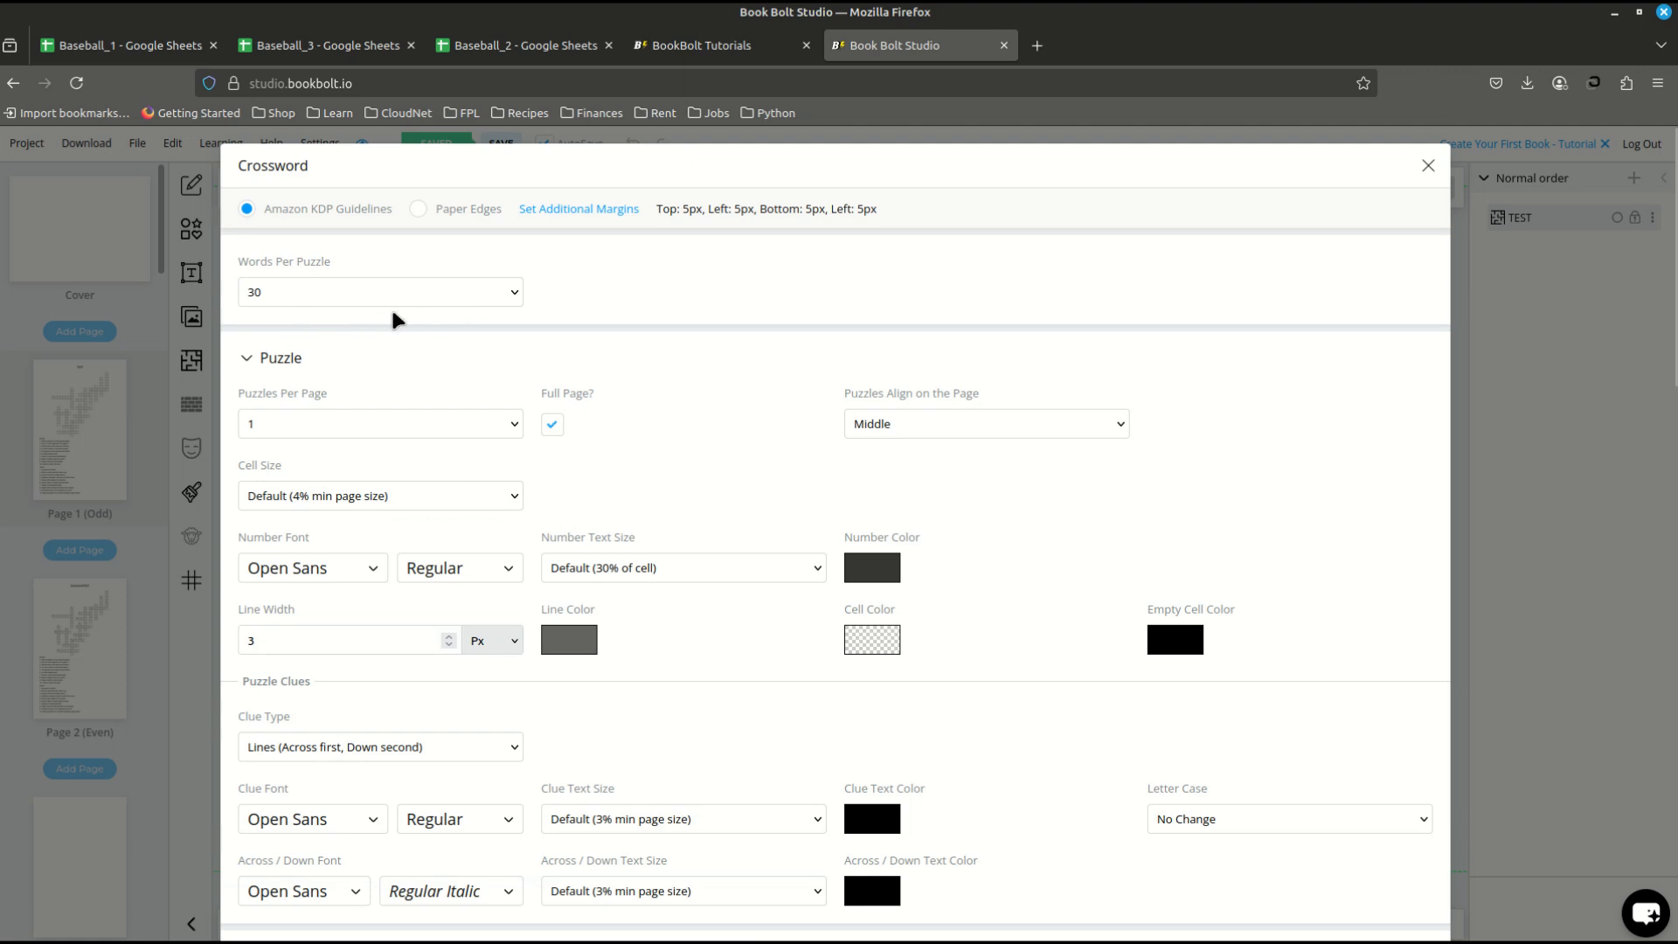
{"action": "left_click", "coordinate": [139, 46]}
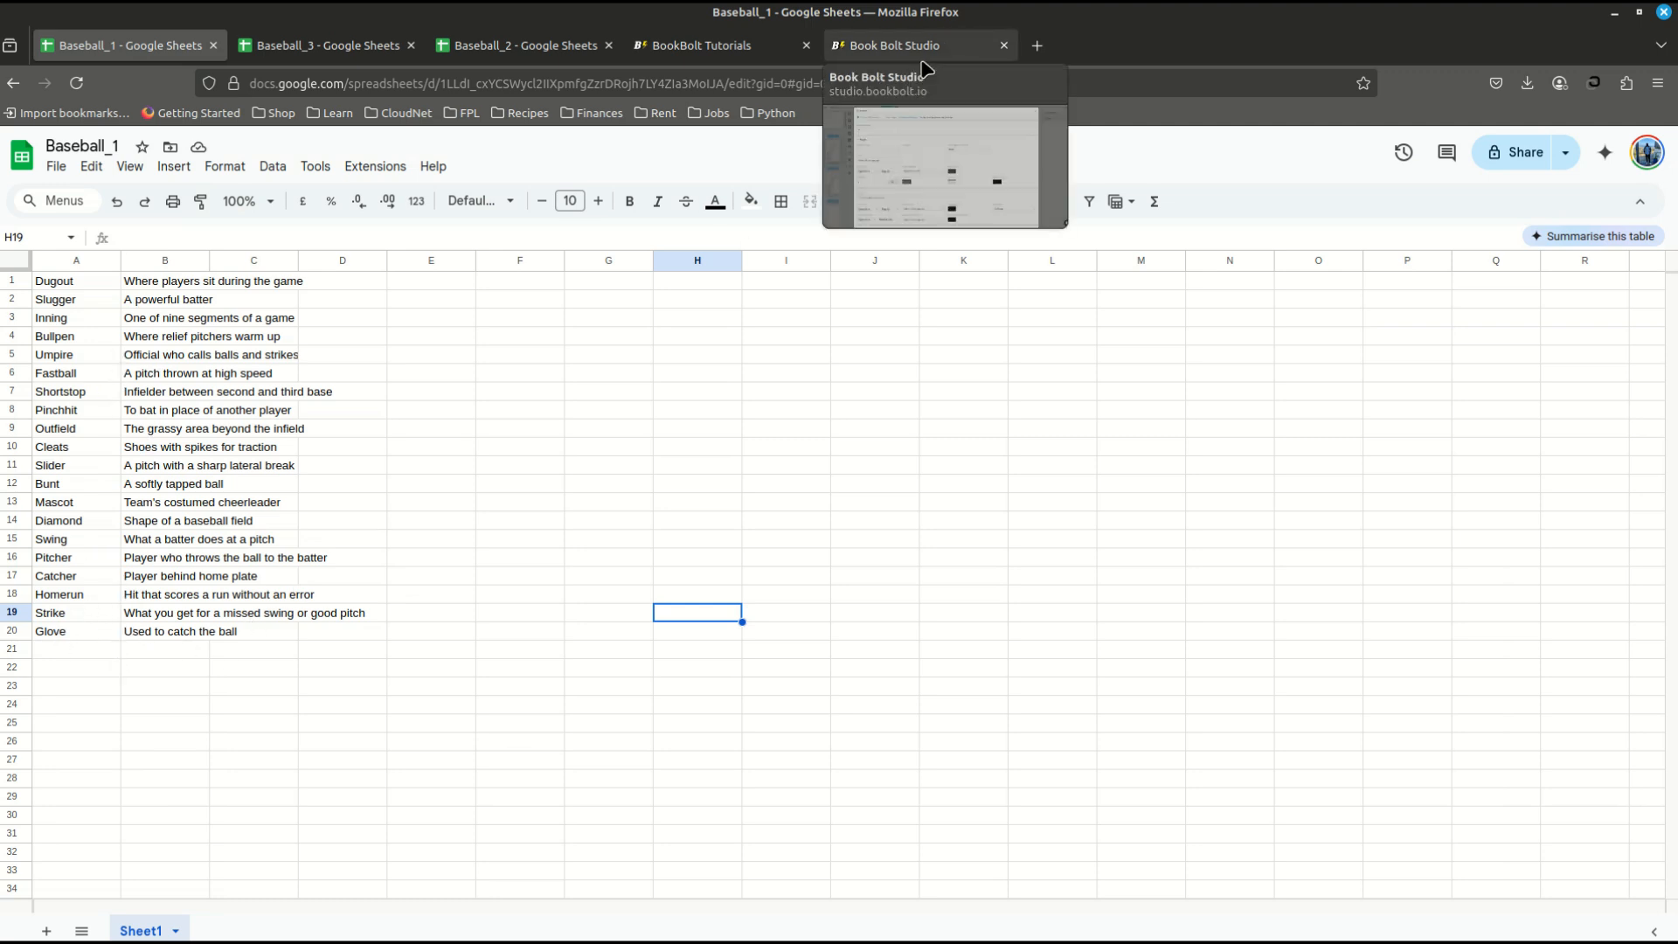
{"action": "left_click", "coordinate": [900, 45]}
{"action": "left_click", "coordinate": [381, 294]}
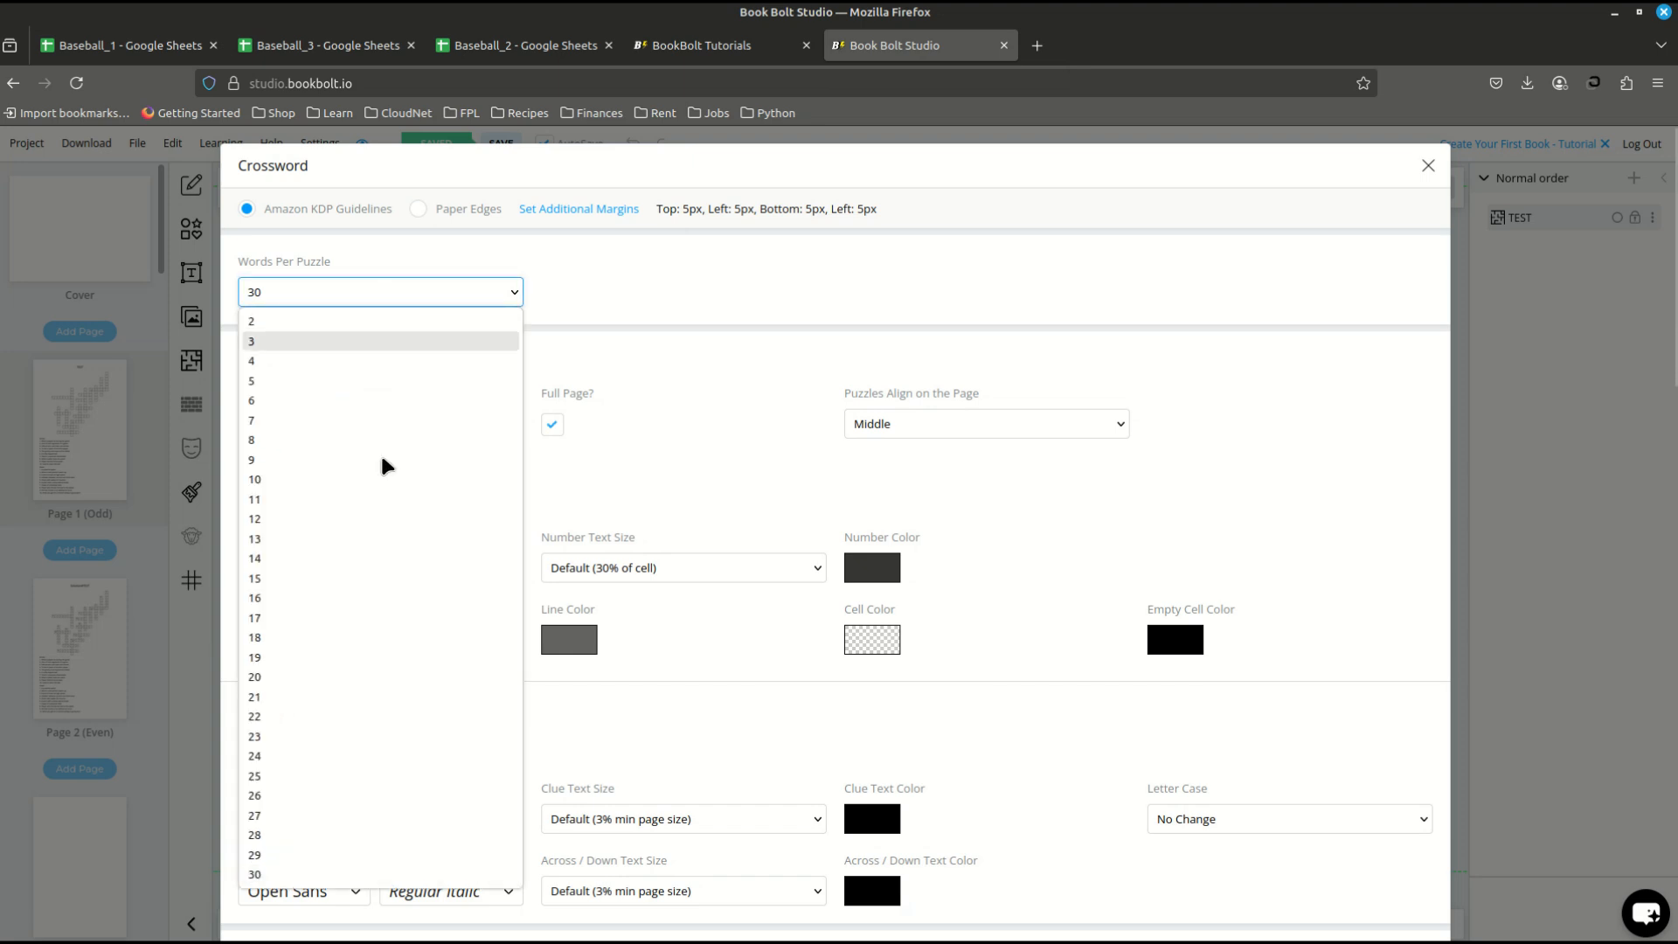
{"action": "left_click", "coordinate": [280, 678]}
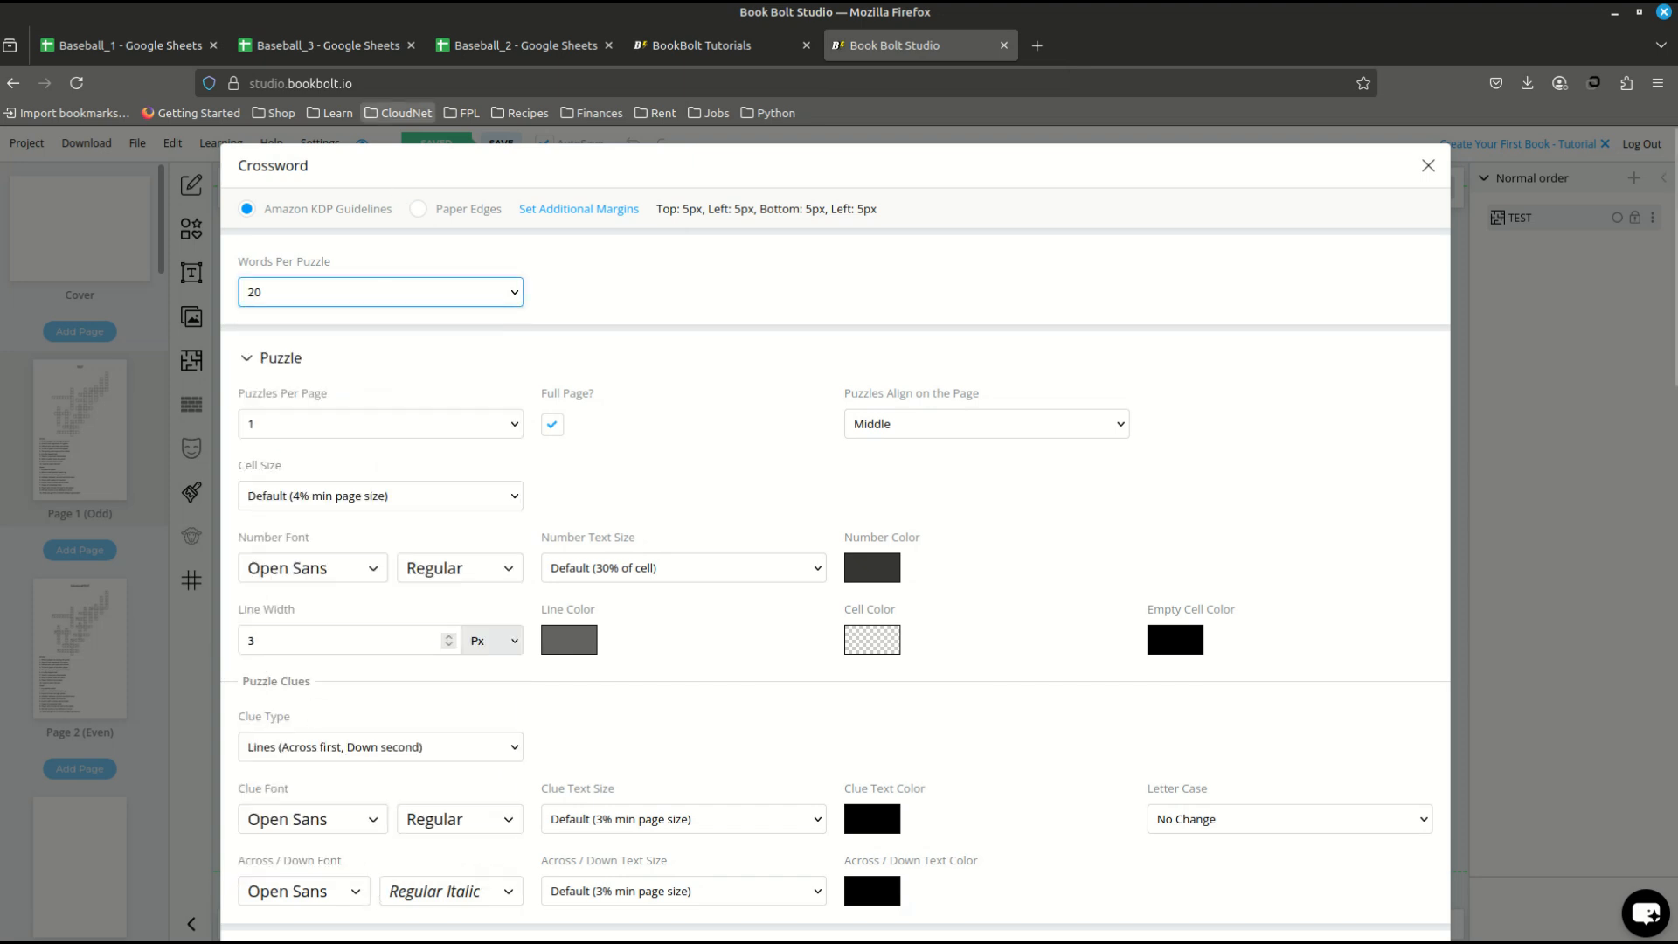
Step: Switch back to the Baseball_1 spreadsheet in Google Sheets
{"action": "left_click", "coordinate": [122, 46]}
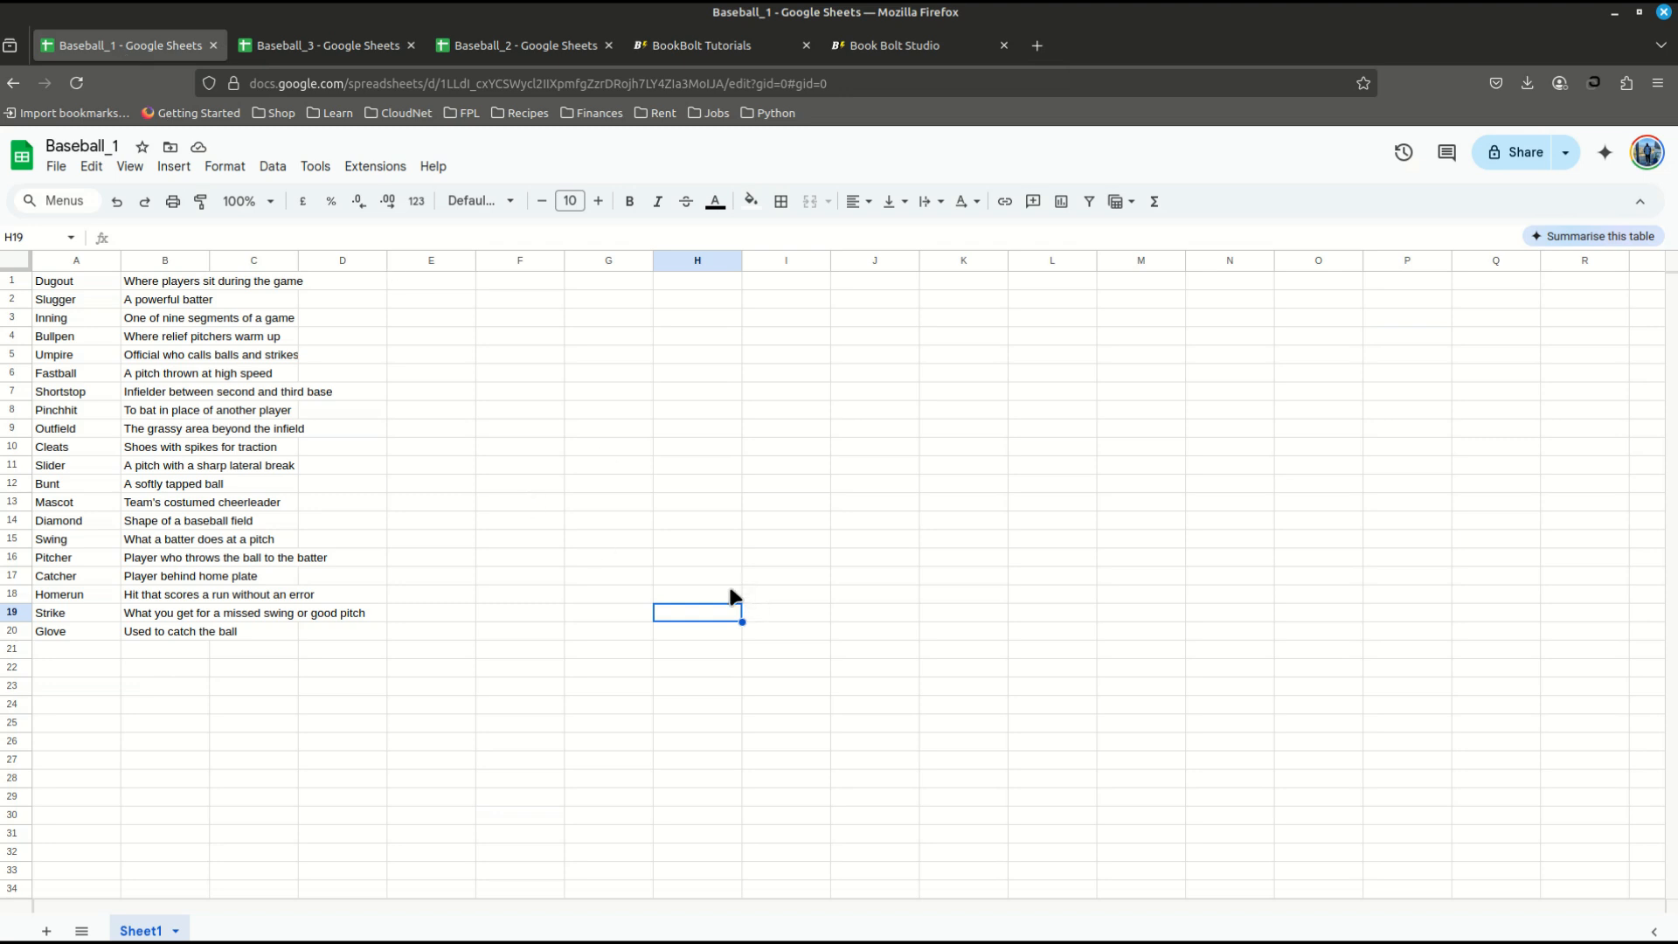